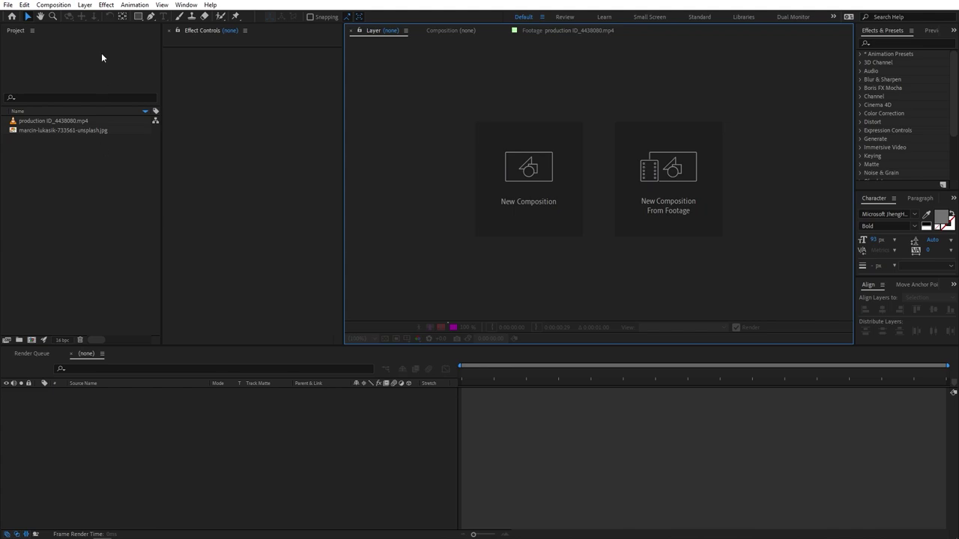
Step: Create a composition named Main with a width of 1920 px and a height of 1080 px
{"action": "left_click", "coordinate": [53, 5]}
{"action": "left_click", "coordinate": [75, 15]}
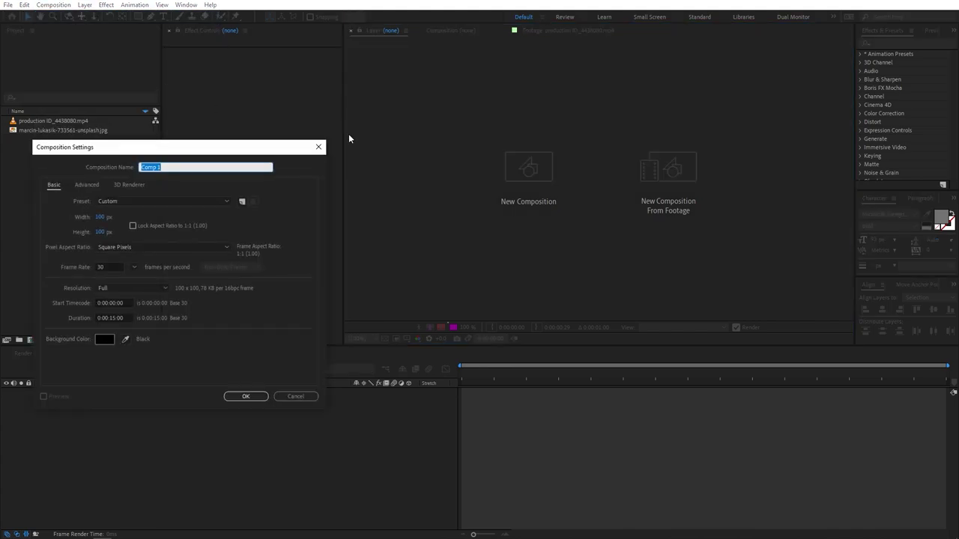
{"action": "type", "text": "Main"}
{"action": "left_click", "coordinate": [99, 216]}
{"action": "type", "text": "1"}
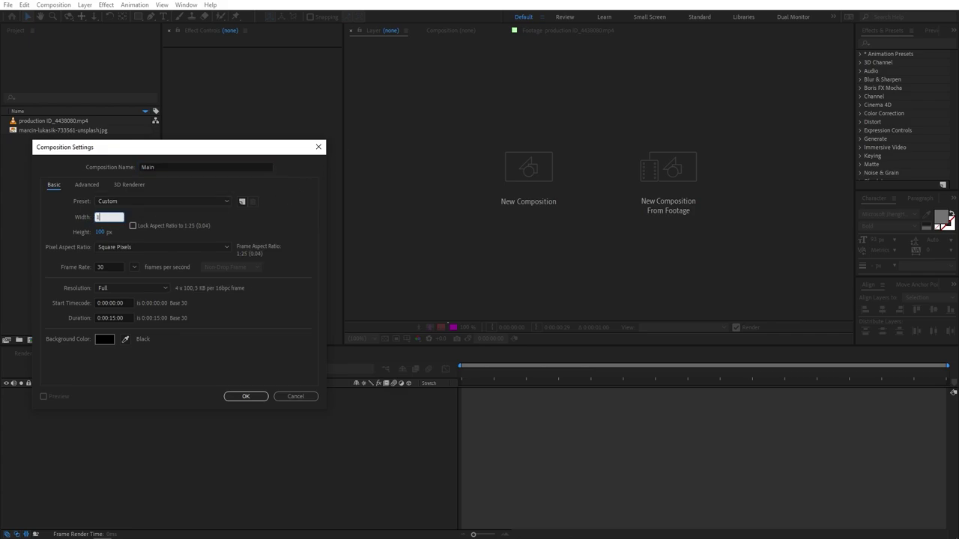
{"action": "type", "text": "920"}
{"action": "key", "text": "Tab"}
{"action": "type", "text": "1080"}
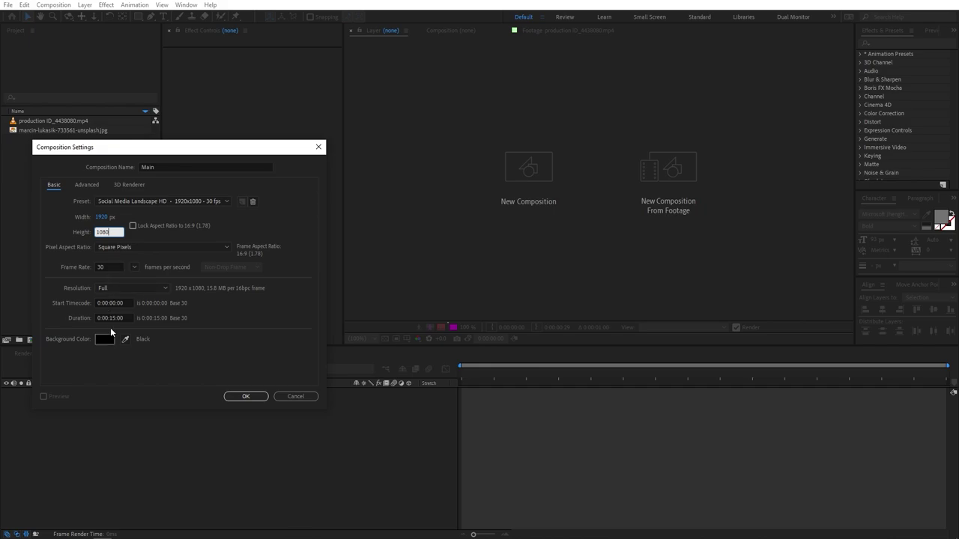
{"action": "left_click", "coordinate": [257, 397]}
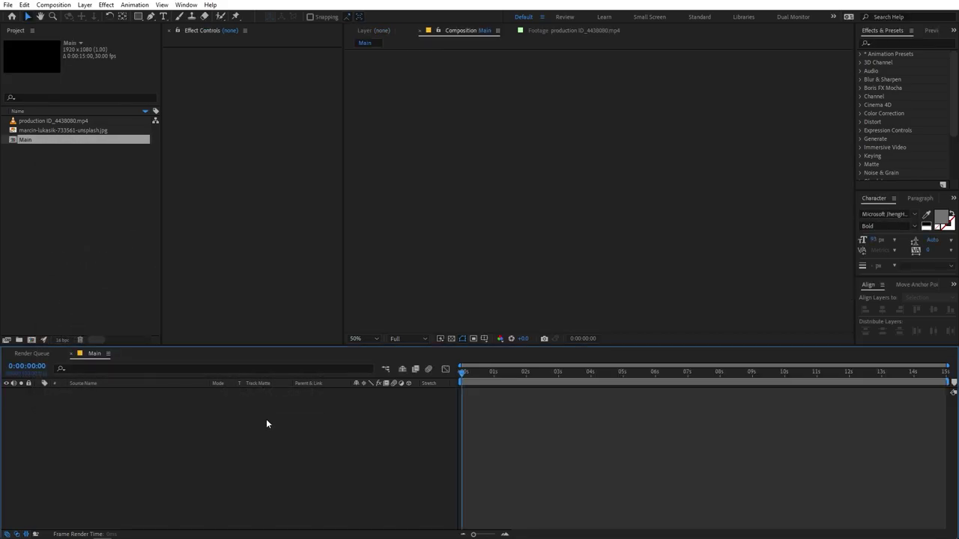
Step: Create a second composition named Asset, keeping the 1920x1080 size, 30 fps frame rate and 15-second duration
{"action": "left_click", "coordinate": [54, 5]}
{"action": "left_click", "coordinate": [60, 20]}
{"action": "type", "text": "Asset"}
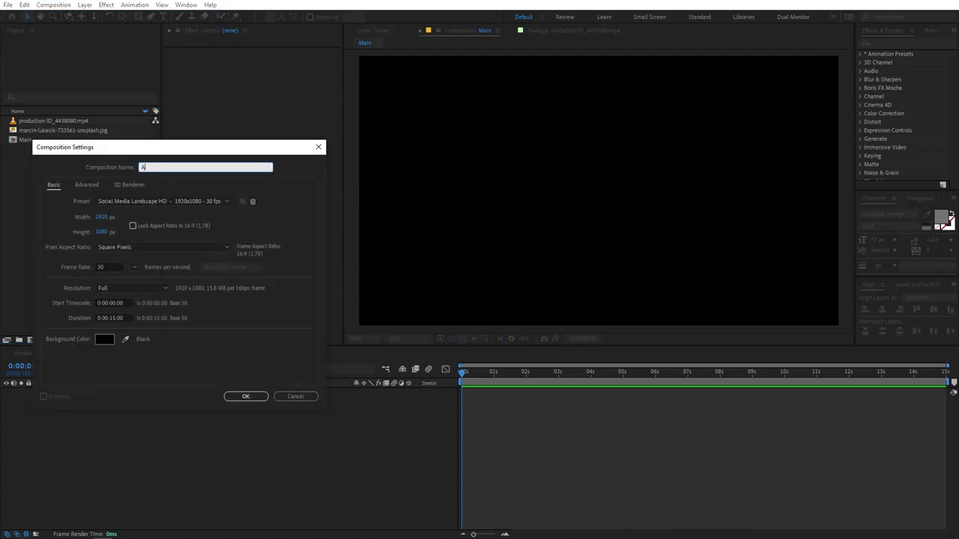
{"action": "left_click", "coordinate": [242, 397]}
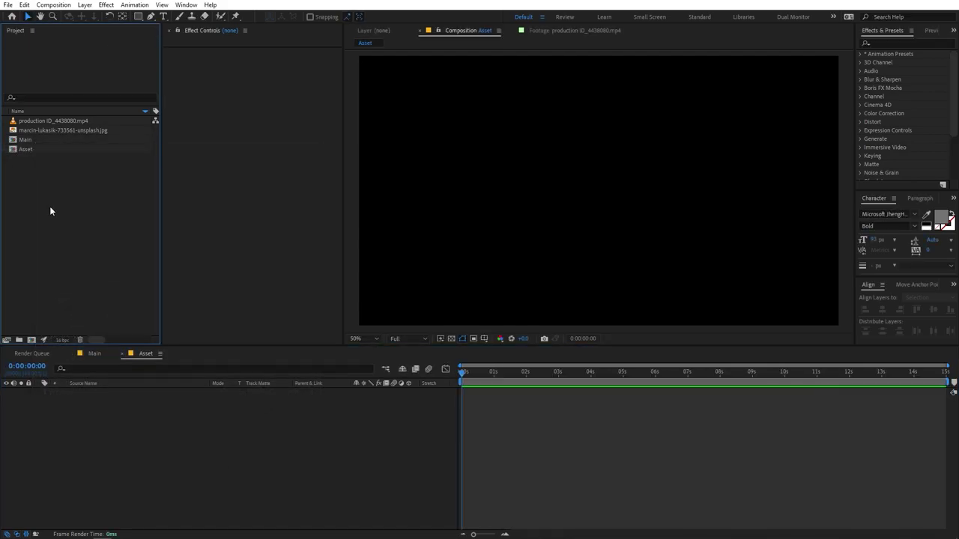
Step: Create a square composition named Pattern that is 100 px wide and 100 px high
{"action": "left_click", "coordinate": [53, 5]}
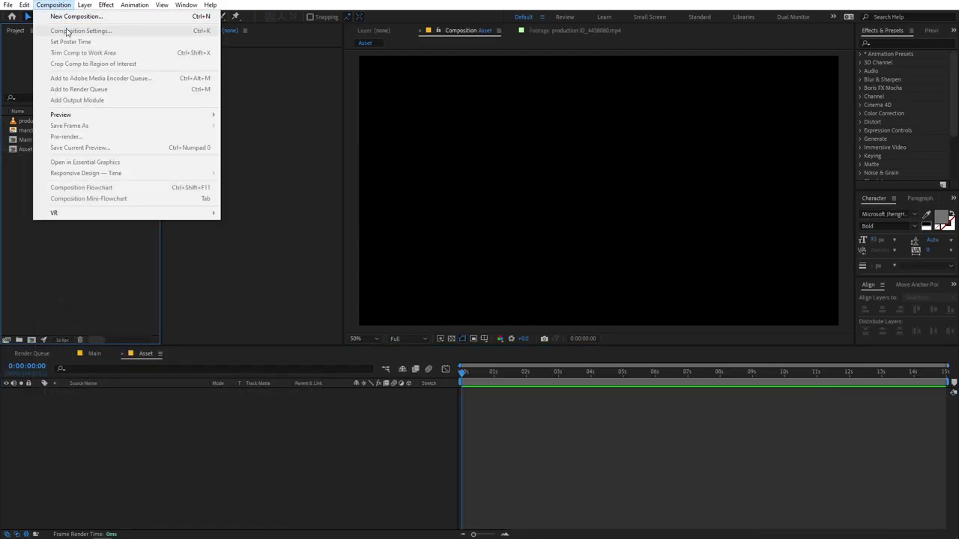
{"action": "left_click", "coordinate": [71, 17]}
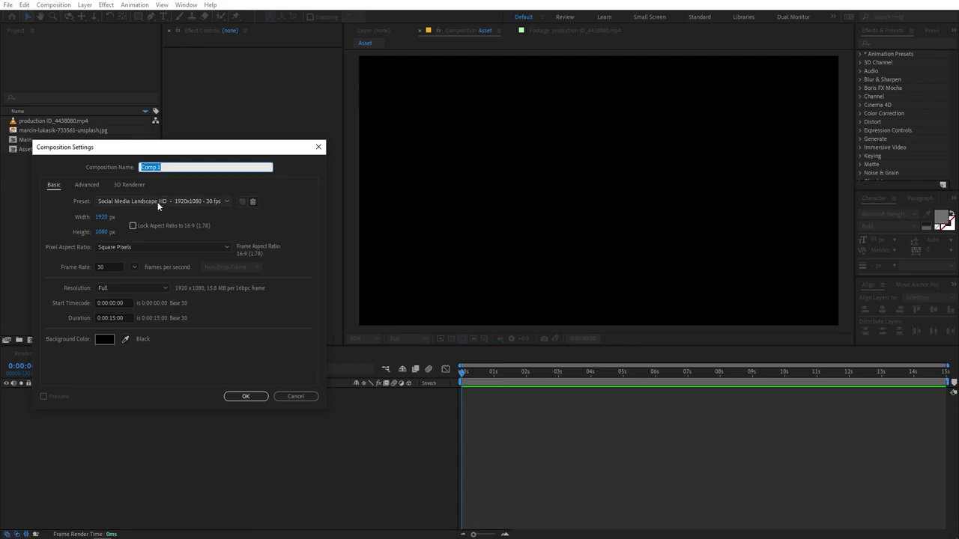
{"action": "type", "text": "Pattern"}
{"action": "left_click", "coordinate": [102, 217]}
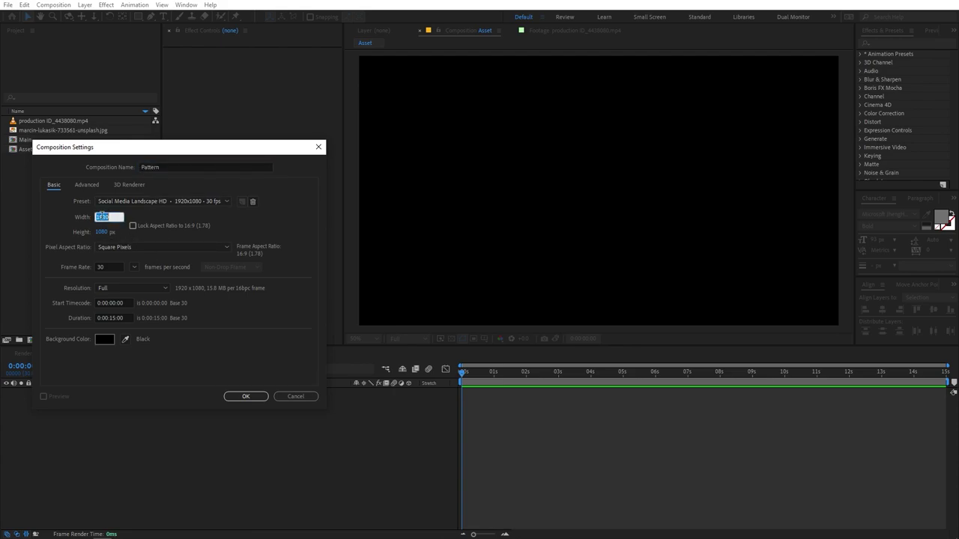
{"action": "type", "text": "100"}
{"action": "key", "text": "Tab"}
{"action": "type", "text": "100"}
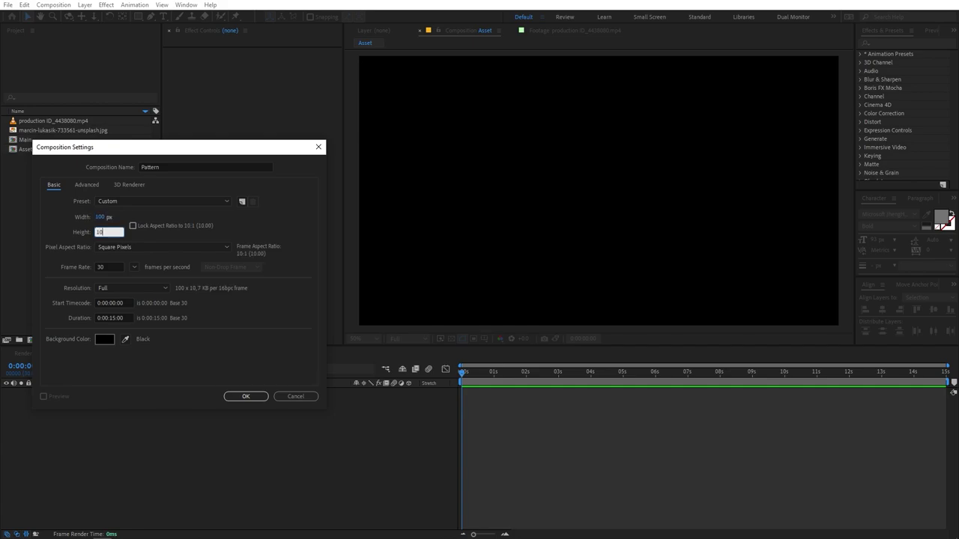
{"action": "key", "text": "Return"}
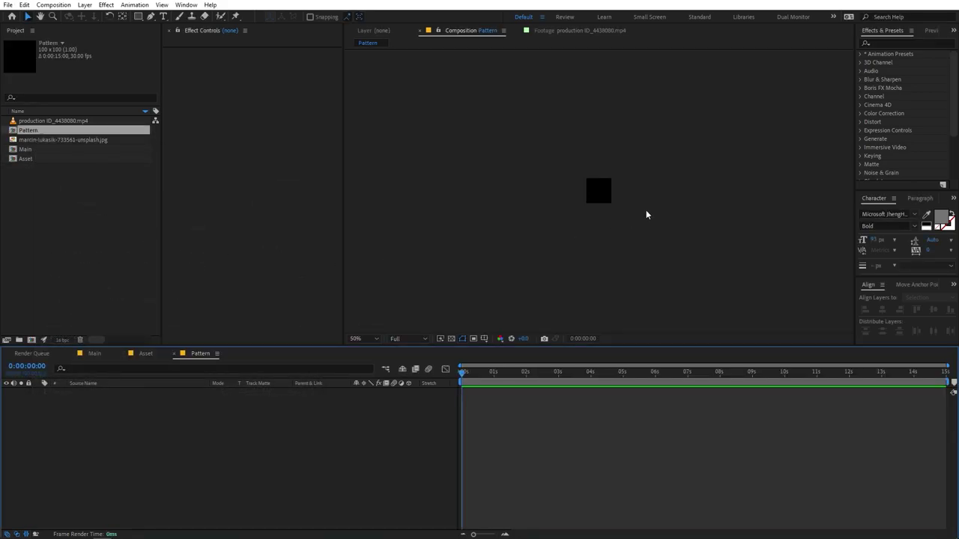
{"action": "key", "text": "period"}
{"action": "key", "text": "period"}
{"action": "key", "text": "period"}
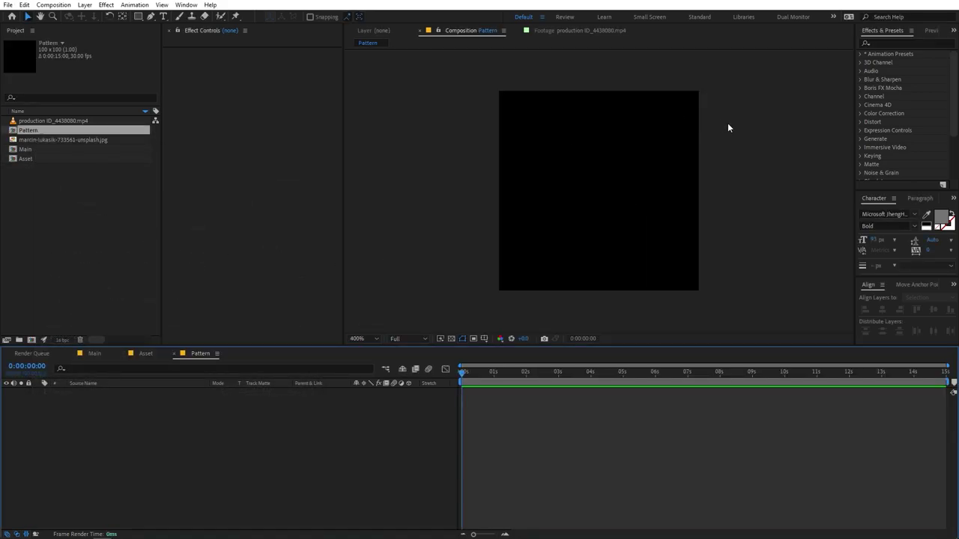
Step: Add the marcin-lukasik-733561-unsplash.jpg image as a layer in the Asset composition
{"action": "left_click", "coordinate": [144, 356]}
{"action": "left_click", "coordinate": [83, 255]}
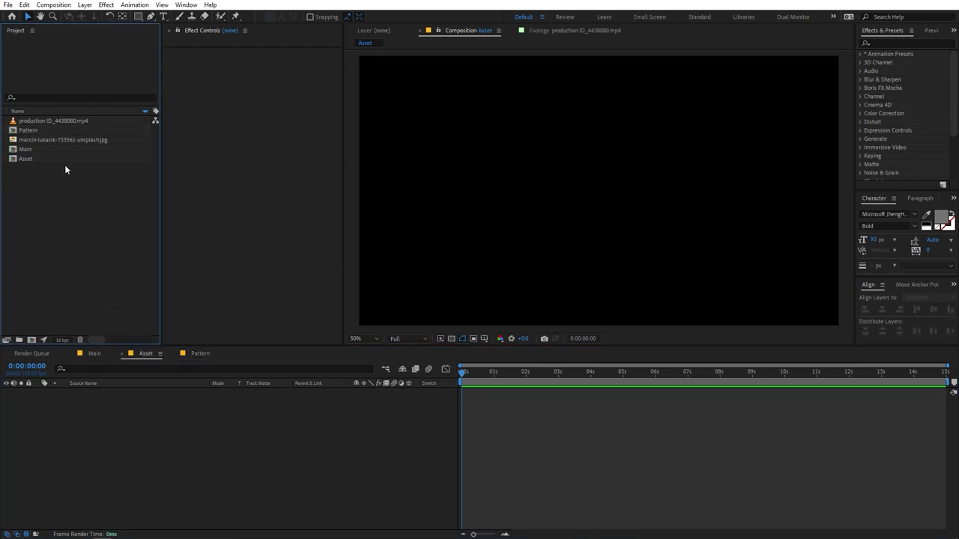
{"action": "left_click", "coordinate": [62, 141]}
{"action": "left_click_drag", "start_coordinate": [62, 145], "coordinate": [126, 441]}
Step: Scale the image layer to 96.7% and move it down so the masked head and shoulders fill the frame
{"action": "key", "text": "comma"}
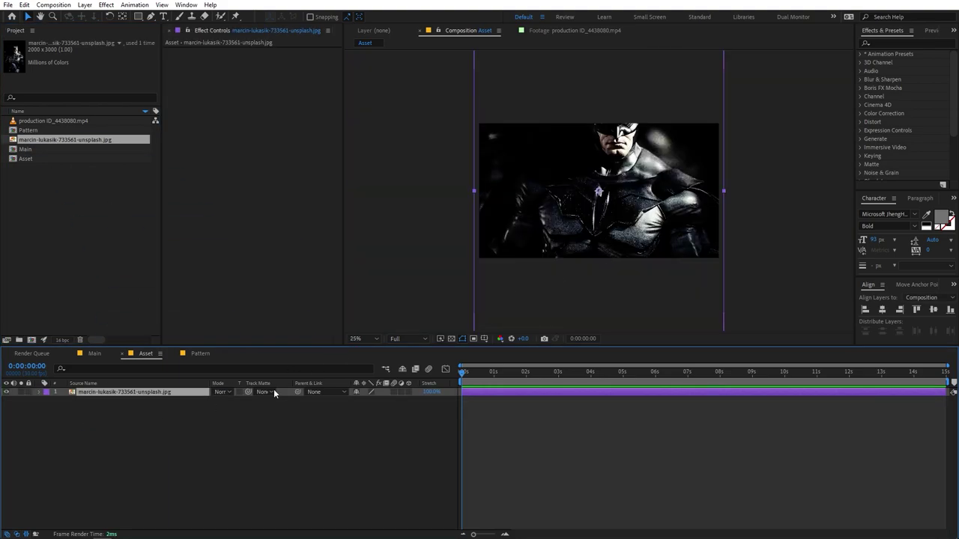
{"action": "key", "text": "s"}
{"action": "left_click_drag", "start_coordinate": [365, 401], "coordinate": [357, 400]}
{"action": "left_click_drag", "start_coordinate": [653, 169], "coordinate": [624, 223]}
{"action": "key", "text": "period"}
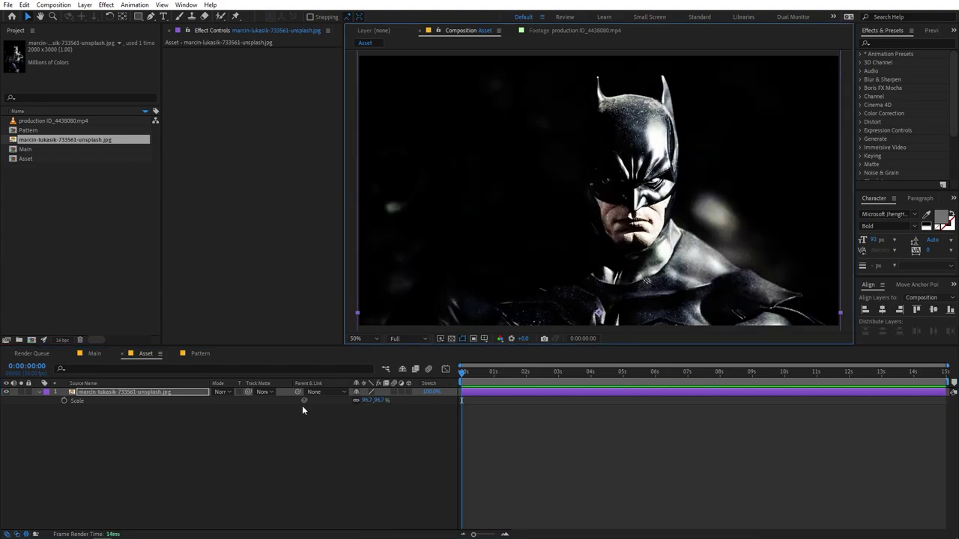
{"action": "key", "text": "F2"}
Step: Add a full-frame rectangle shape layer to the Pattern composition and set its stroke width to 0 px
{"action": "left_click", "coordinate": [200, 354]}
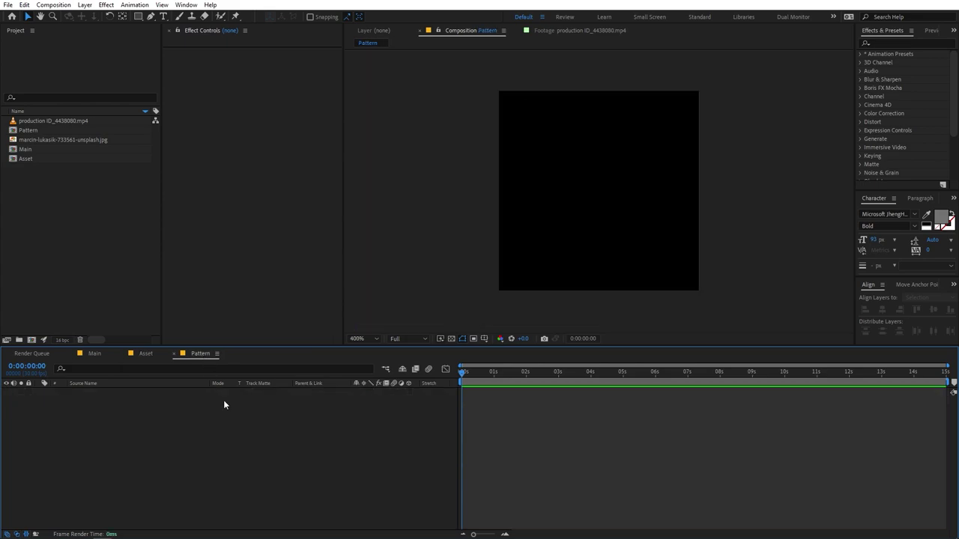
{"action": "left_click", "coordinate": [90, 237]}
{"action": "left_click", "coordinate": [43, 439]}
{"action": "double_click", "coordinate": [138, 17]}
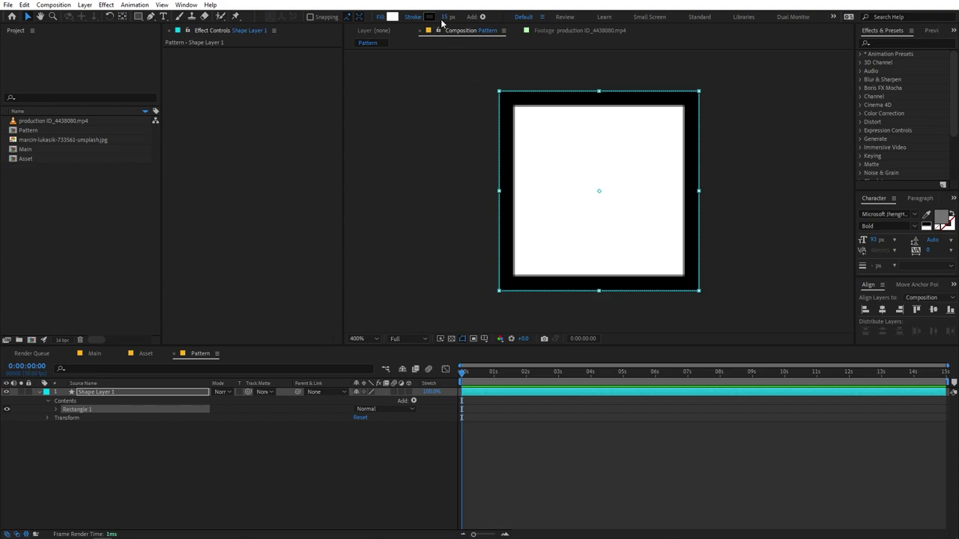
{"action": "left_click_drag", "start_coordinate": [444, 19], "coordinate": [222, 33]}
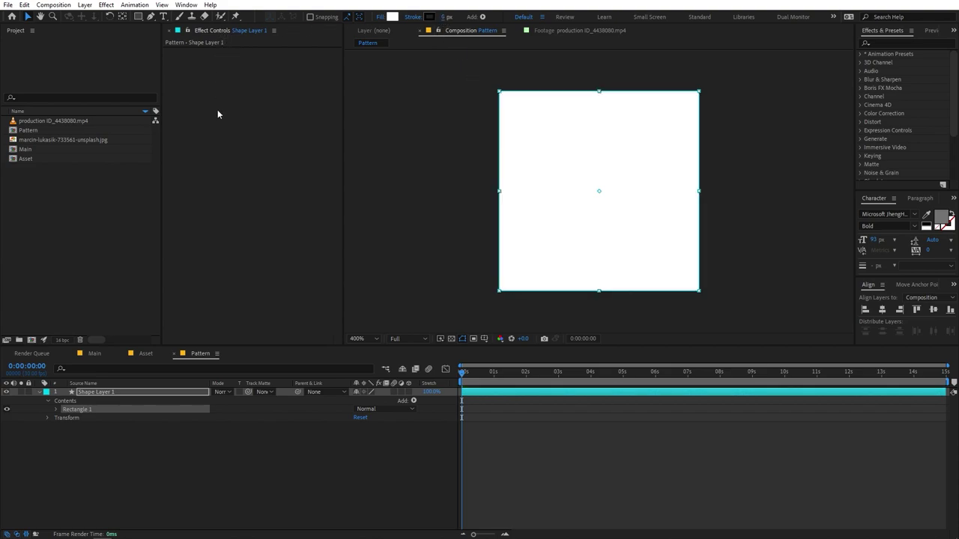
Step: Unlink the rectangle path's size proportions and set its size to 20 by 80
{"action": "left_click", "coordinate": [109, 392]}
{"action": "left_click", "coordinate": [109, 368]}
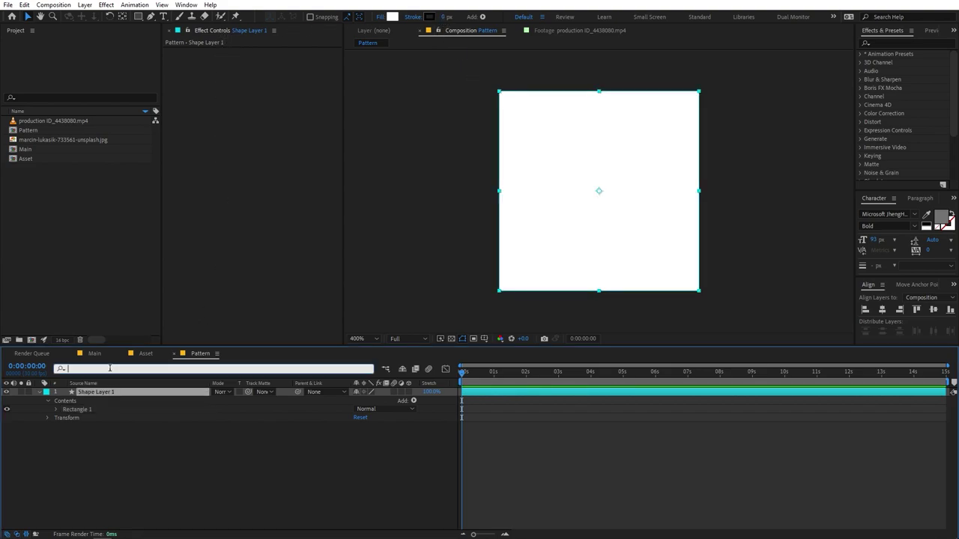
{"action": "type", "text": "size"}
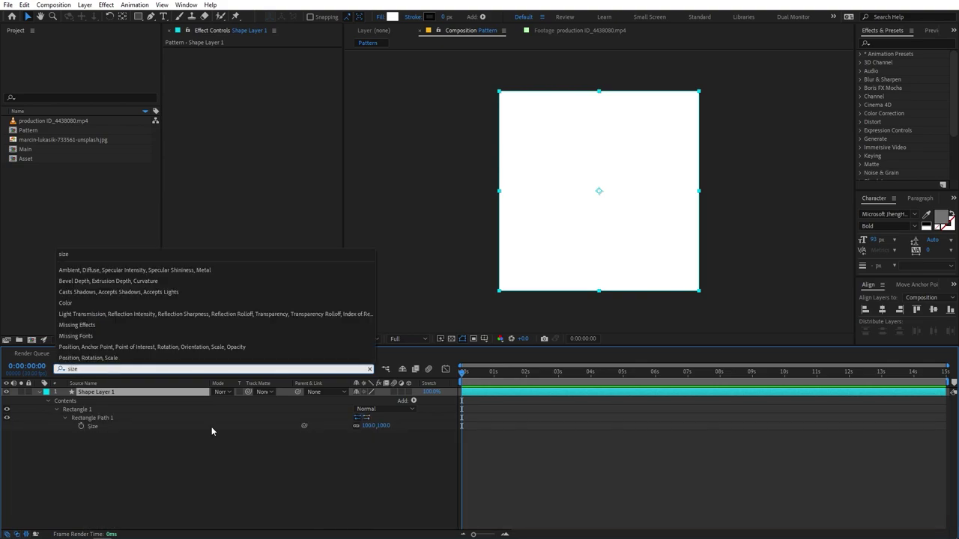
{"action": "left_click", "coordinate": [357, 426]}
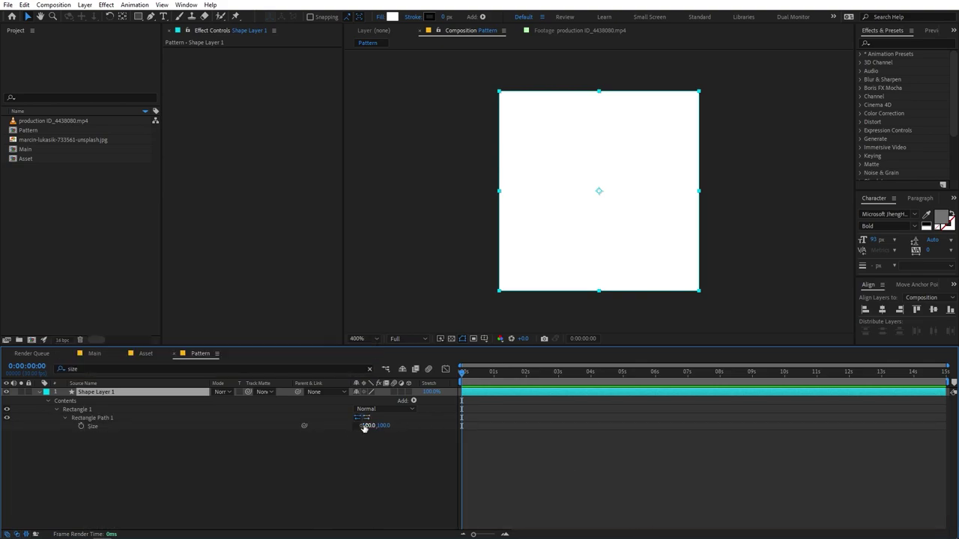
{"action": "left_click_drag", "start_coordinate": [366, 426], "coordinate": [339, 431]}
{"action": "left_click", "coordinate": [367, 426]}
{"action": "type", "text": "20"}
{"action": "key", "text": "Return"}
{"action": "left_click", "coordinate": [378, 426]}
{"action": "type", "text": "80"}
{"action": "key", "text": "Return"}
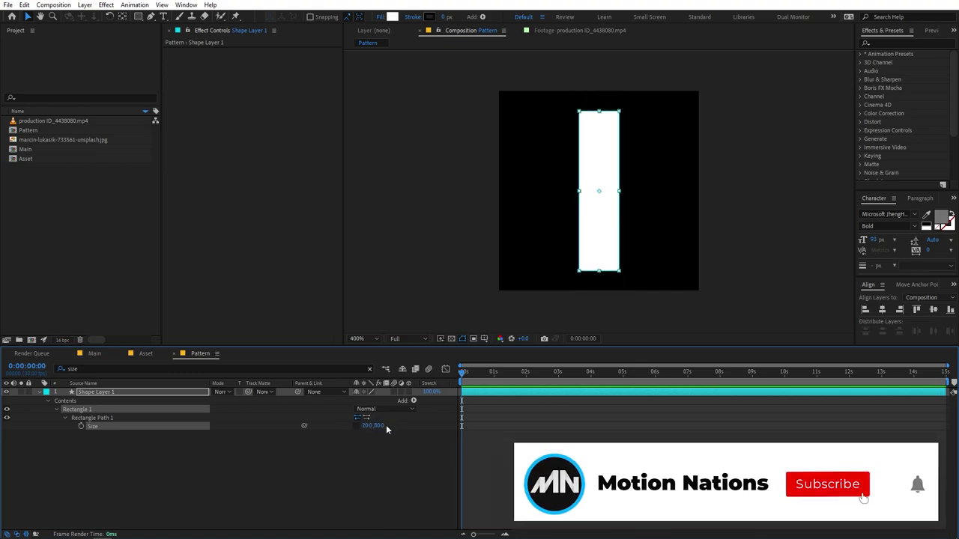
Step: Center the bar's shape layer horizontally in the Pattern composition
{"action": "left_click", "coordinate": [171, 391]}
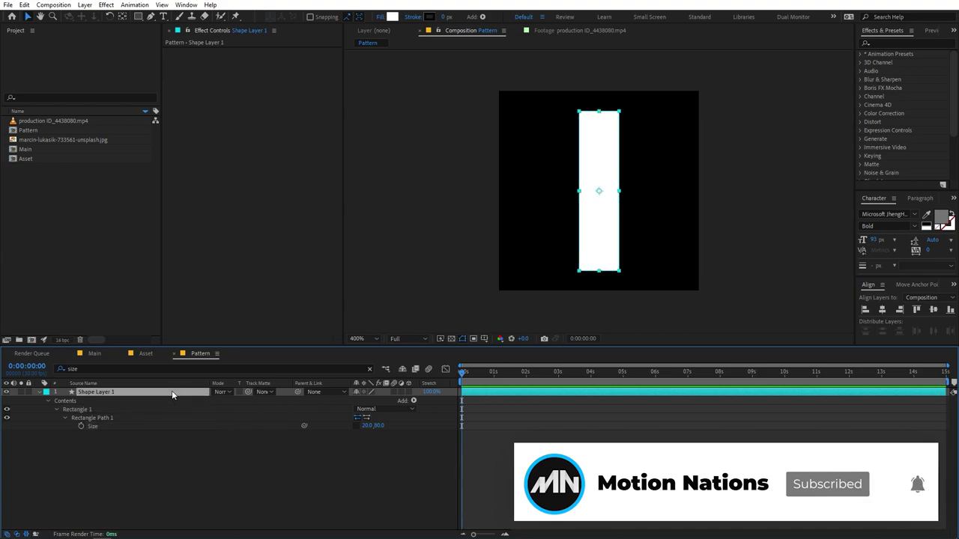
{"action": "left_click", "coordinate": [883, 310]}
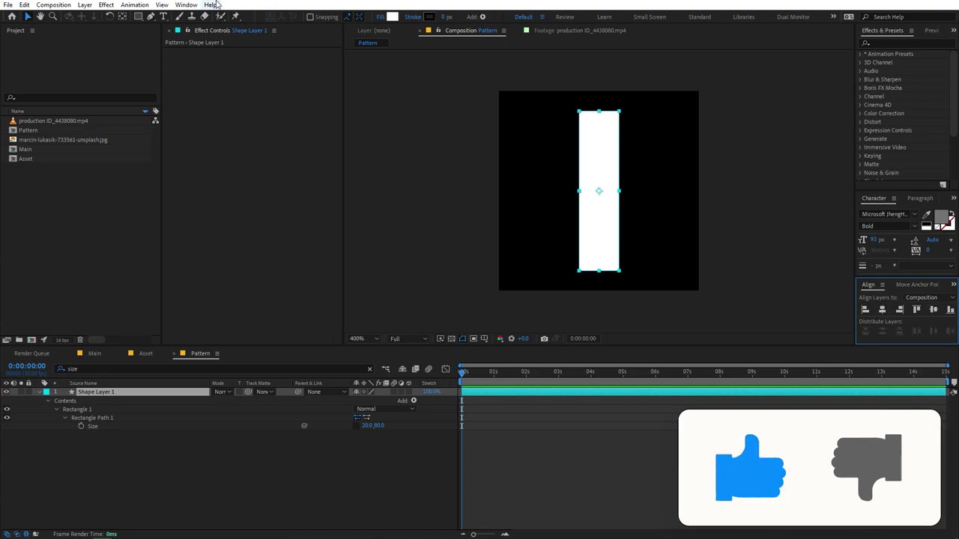
{"action": "left_click", "coordinate": [185, 5]}
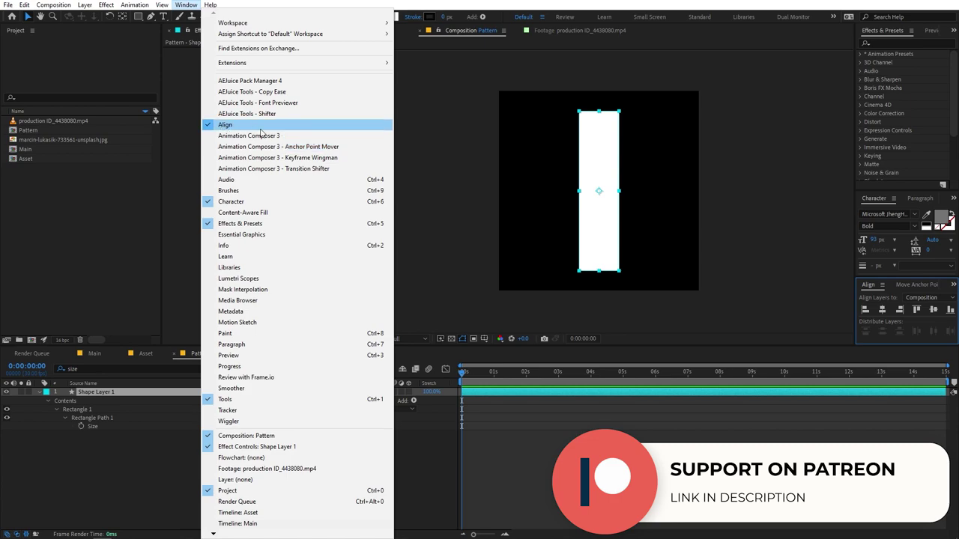
Step: Duplicate Shape Layer 1 and align the copy to the composition's left edge
{"action": "left_click", "coordinate": [124, 391]}
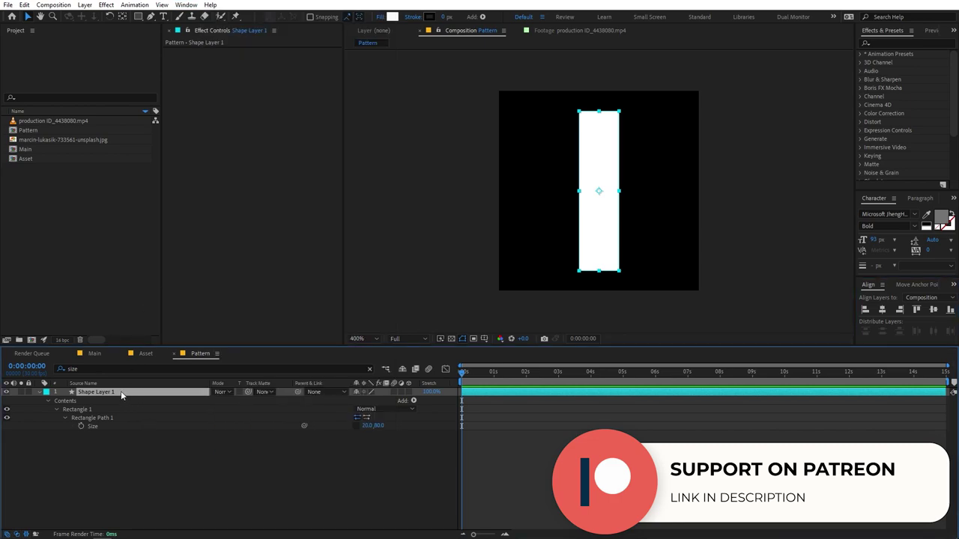
{"action": "key", "text": "ctrl+d"}
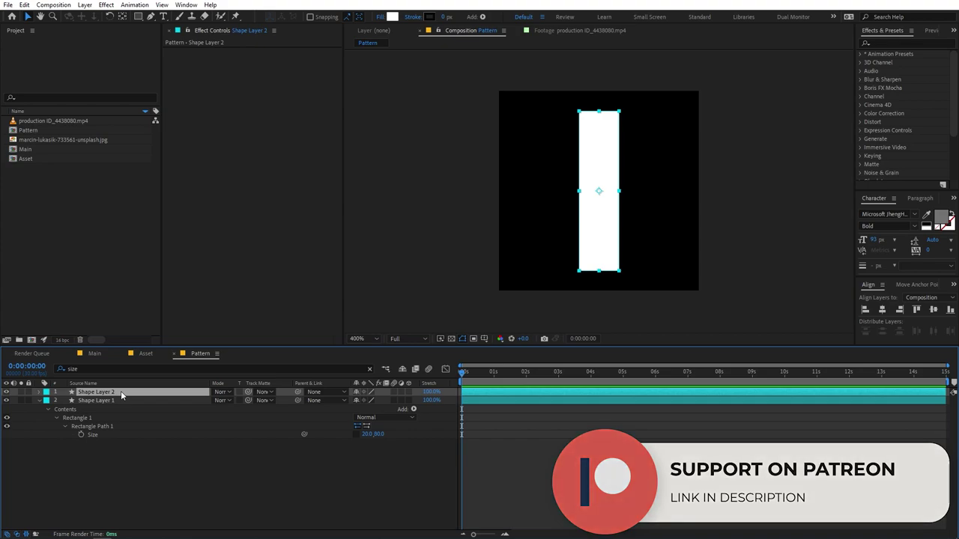
{"action": "left_click", "coordinate": [864, 310]}
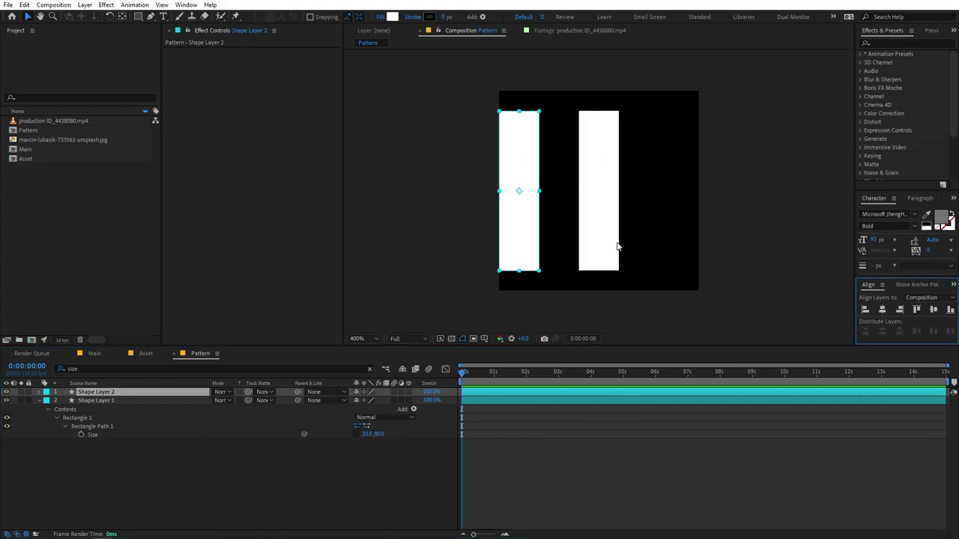
Step: Duplicate Shape Layer 2 and align the copy to the composition's right edge
{"action": "left_click", "coordinate": [111, 392]}
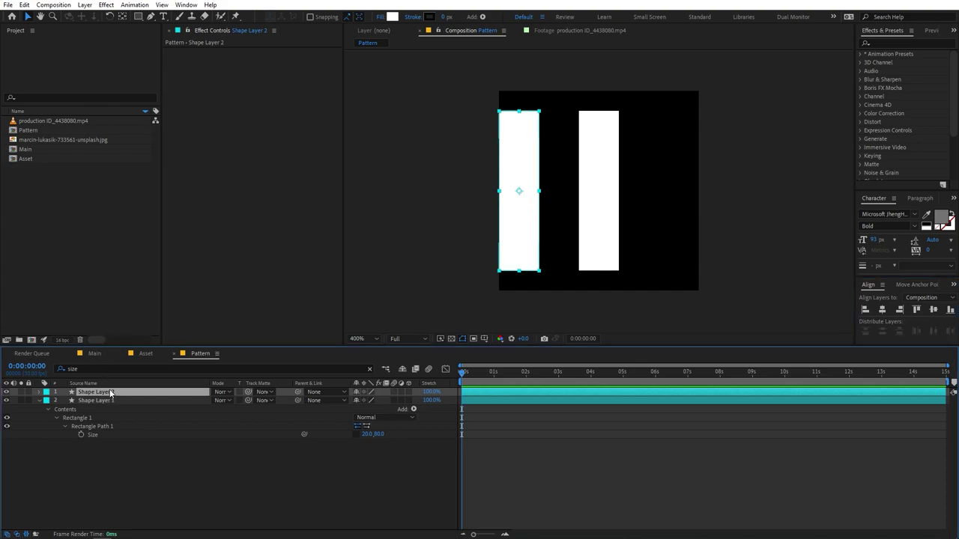
{"action": "key", "text": "ctrl+d"}
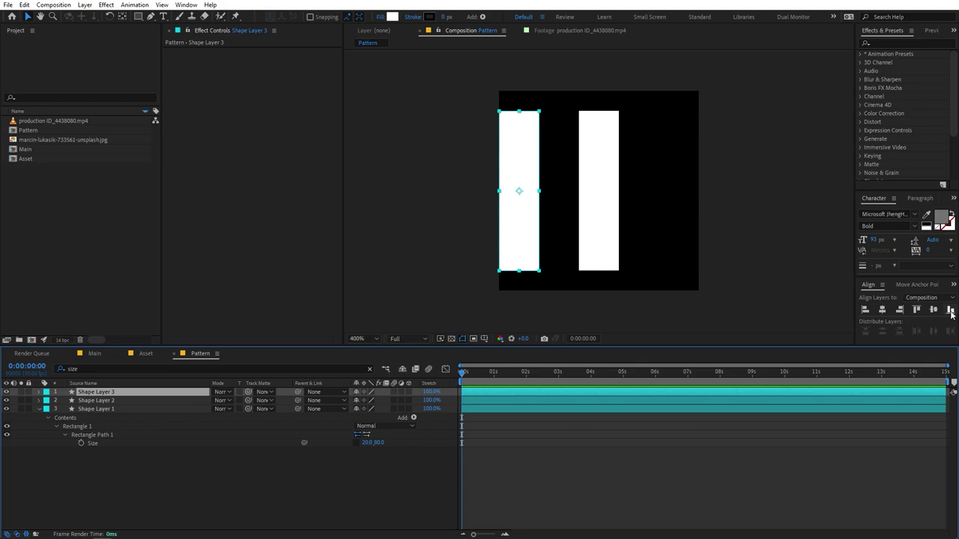
{"action": "left_click", "coordinate": [899, 311]}
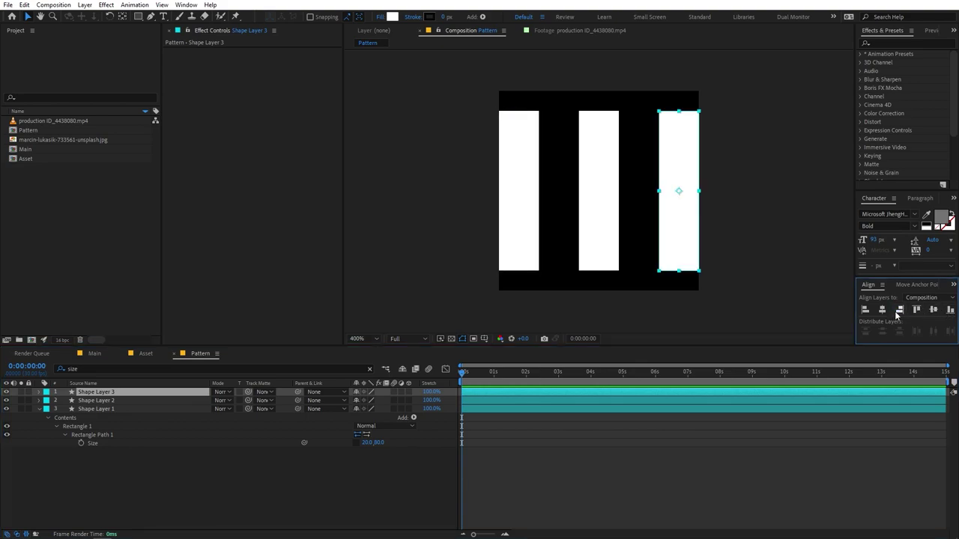
Step: Nudge the left bar, Shape Layer 2, about 10 px right toward the middle bar
{"action": "left_click", "coordinate": [112, 408]}
{"action": "left_click", "coordinate": [111, 401]}
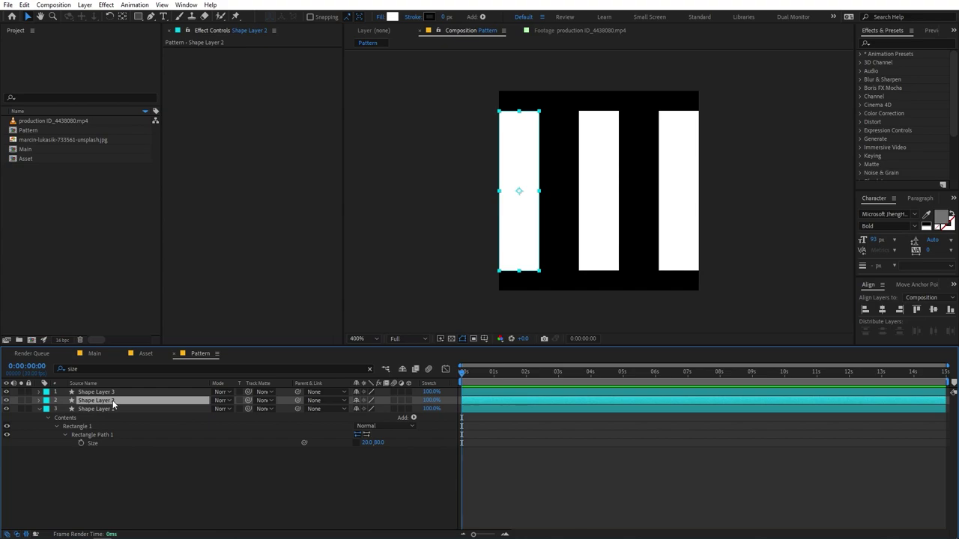
{"action": "key", "text": "Right"}
{"action": "key", "text": "Right"}
{"action": "key", "text": "Right"}
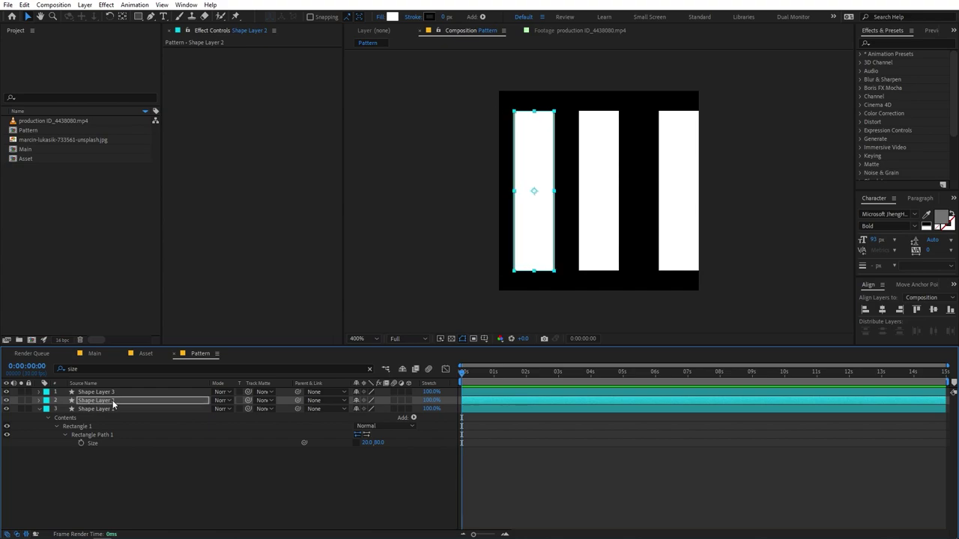
{"action": "key", "text": "Right"}
{"action": "key", "text": "Right"}
Step: Nudge the right bar, Shape Layer 3, about 10 px left toward the middle bar
{"action": "left_click", "coordinate": [122, 393]}
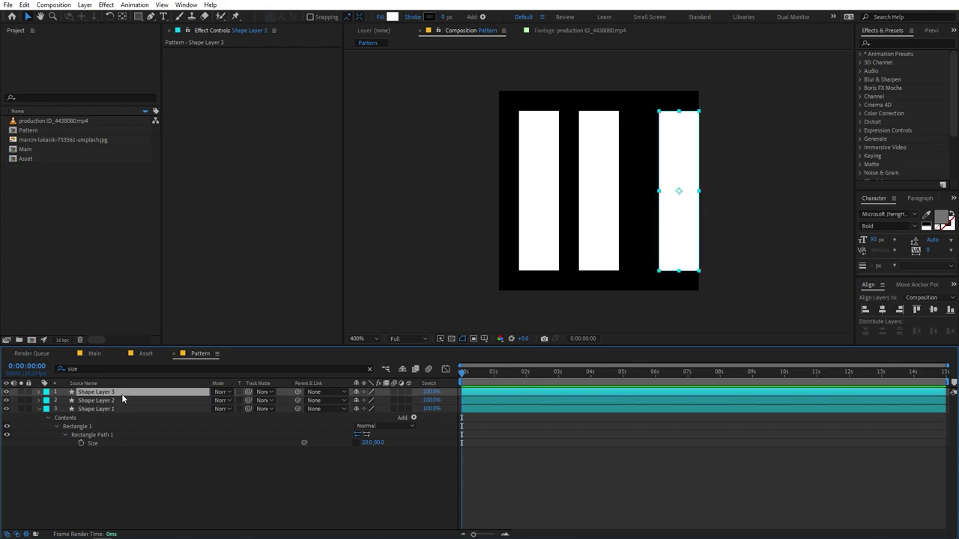
{"action": "key", "text": "Left"}
{"action": "key", "text": "Left"}
{"action": "key", "text": "Left"}
{"action": "key", "text": "Left"}
{"action": "key", "text": "Left"}
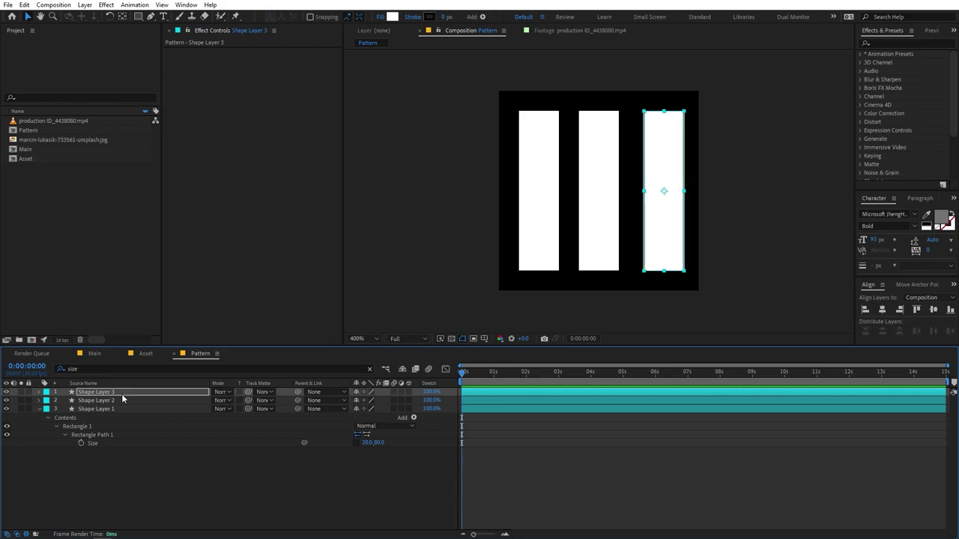
Step: Set the left bar's fill color to a gray with 35% brightness
{"action": "left_click", "coordinate": [544, 197]}
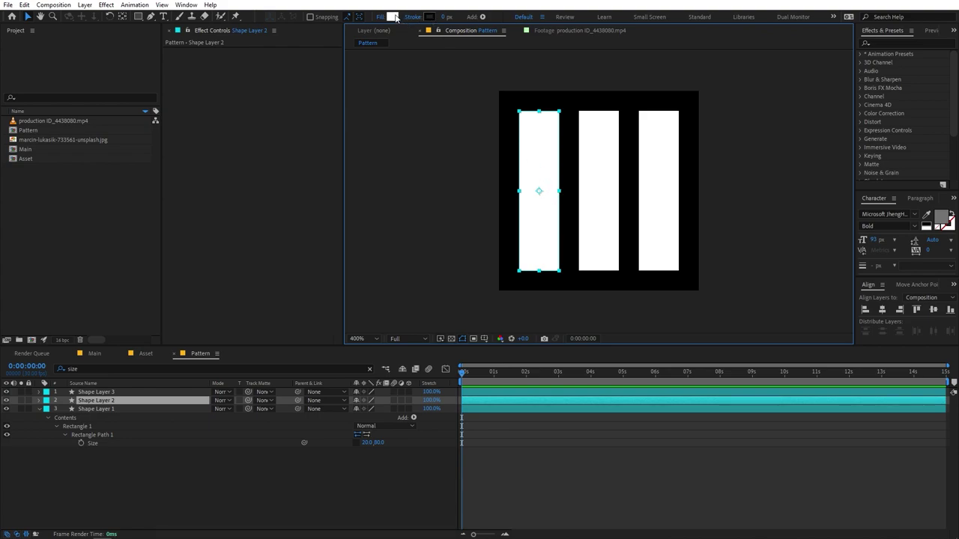
{"action": "left_click", "coordinate": [392, 16]}
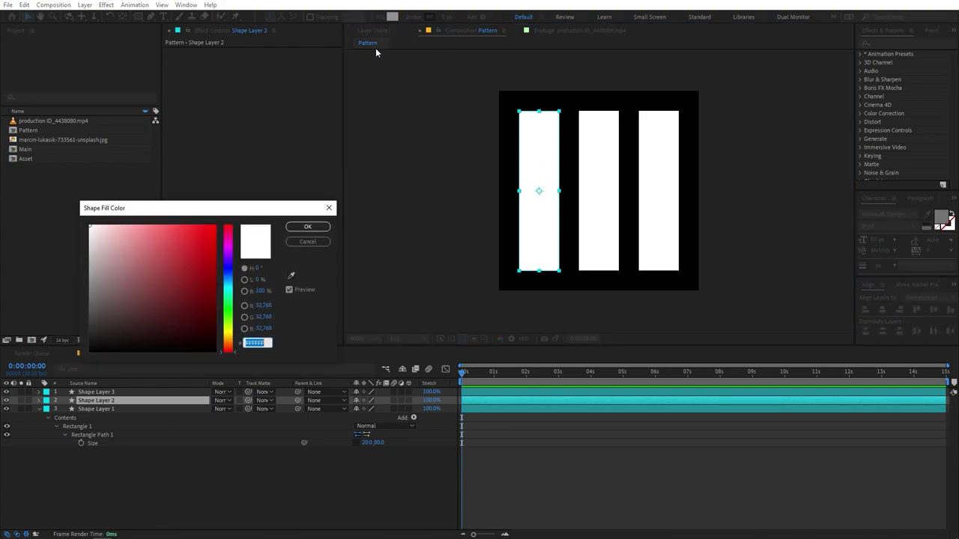
{"action": "left_click", "coordinate": [259, 291]}
{"action": "type", "text": "35"}
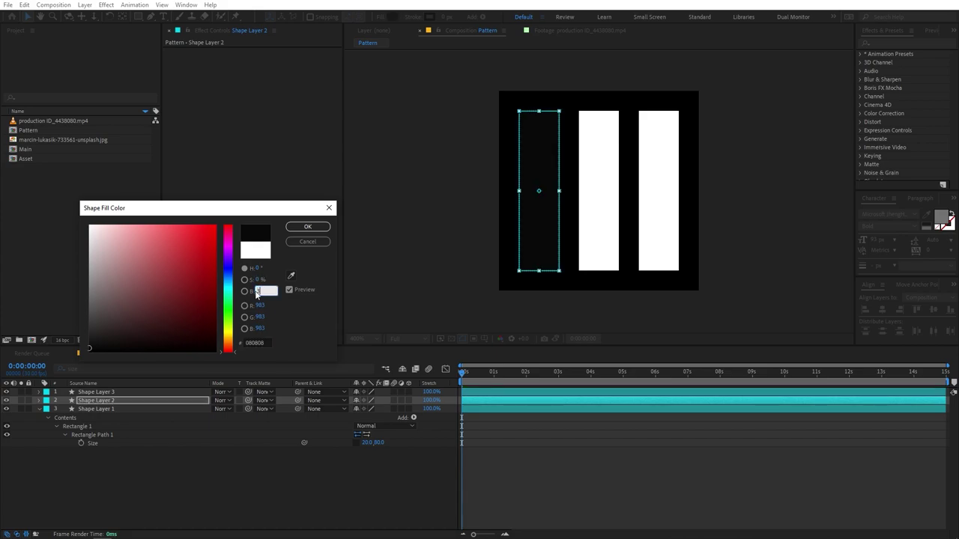
{"action": "left_click", "coordinate": [303, 228]}
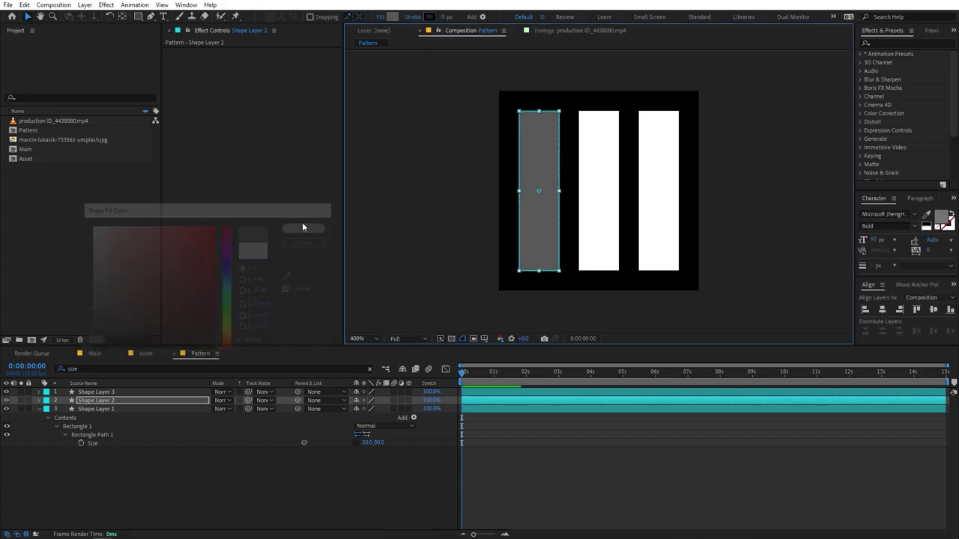
Step: Change the middle bar's fill color to a gray with 70% brightness
{"action": "left_click", "coordinate": [600, 214]}
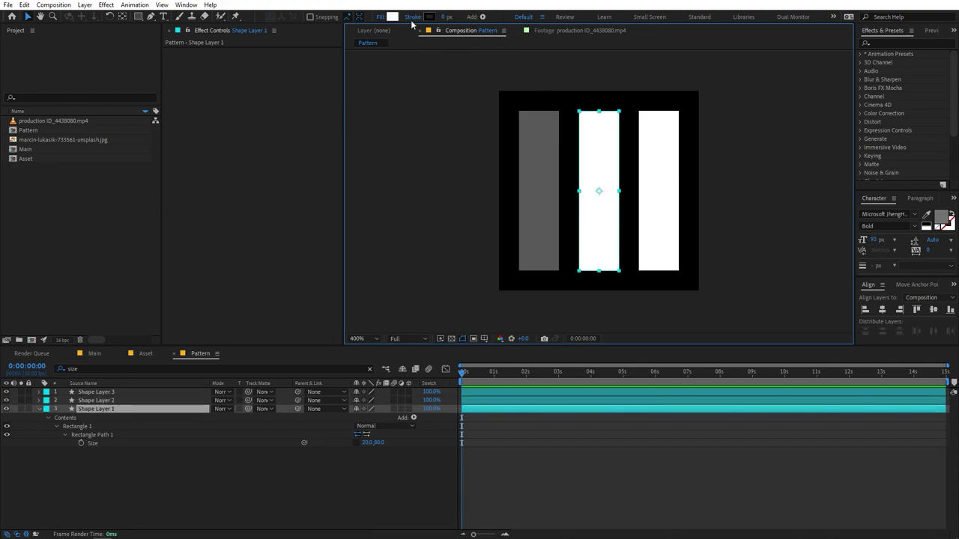
{"action": "left_click", "coordinate": [391, 17]}
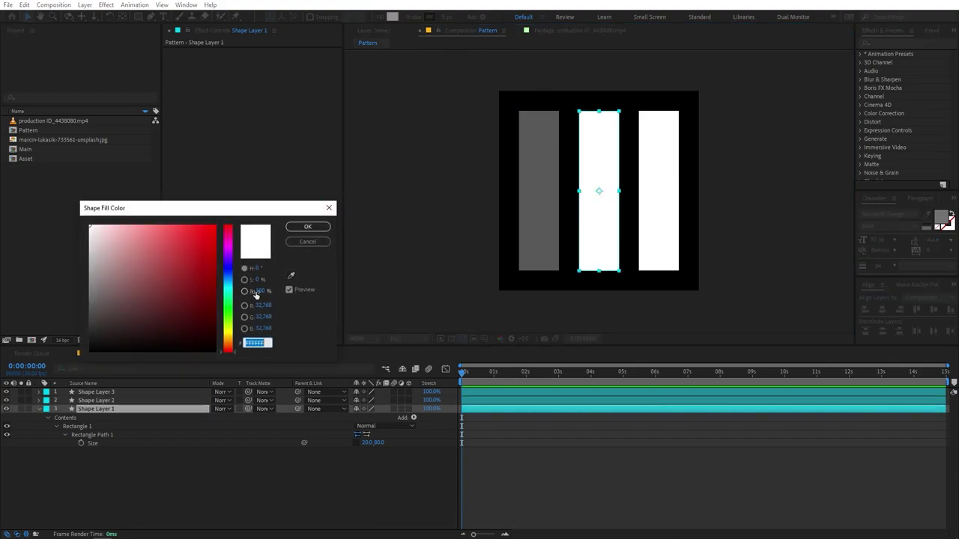
{"action": "left_click", "coordinate": [263, 290]}
{"action": "type", "text": "70"}
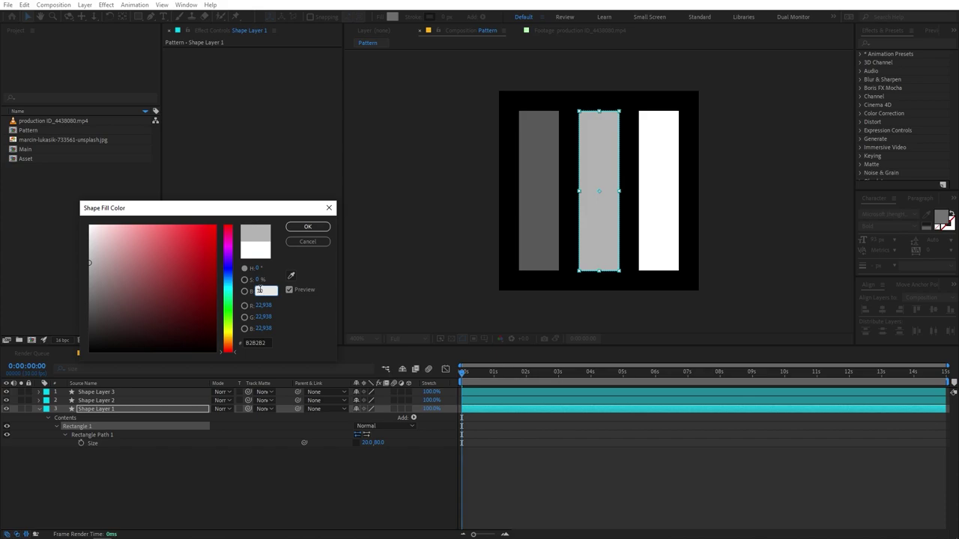
{"action": "key", "text": "Return"}
Step: Darken the right bar's fill color to 20% brightness and deselect the layer
{"action": "left_click", "coordinate": [663, 209]}
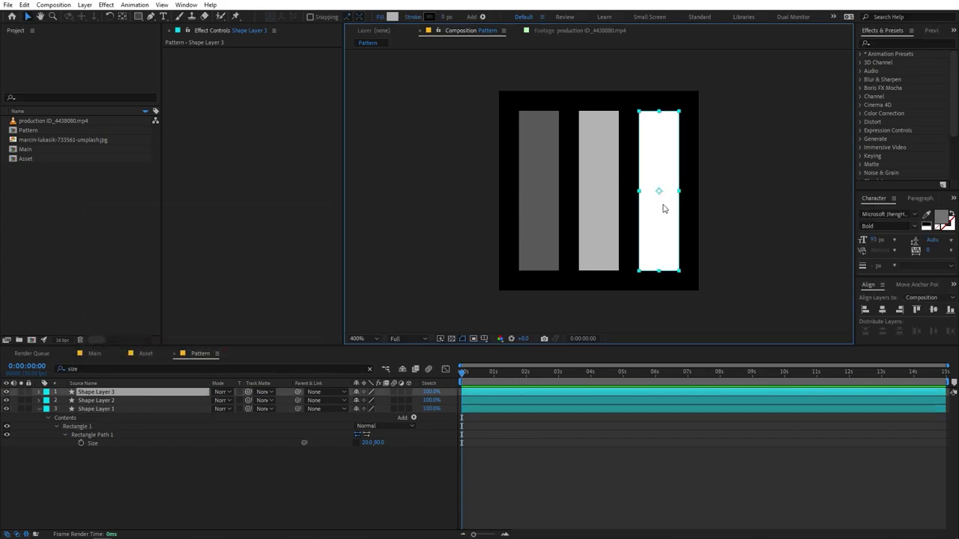
{"action": "left_click", "coordinate": [388, 16]}
{"action": "left_click", "coordinate": [262, 290]}
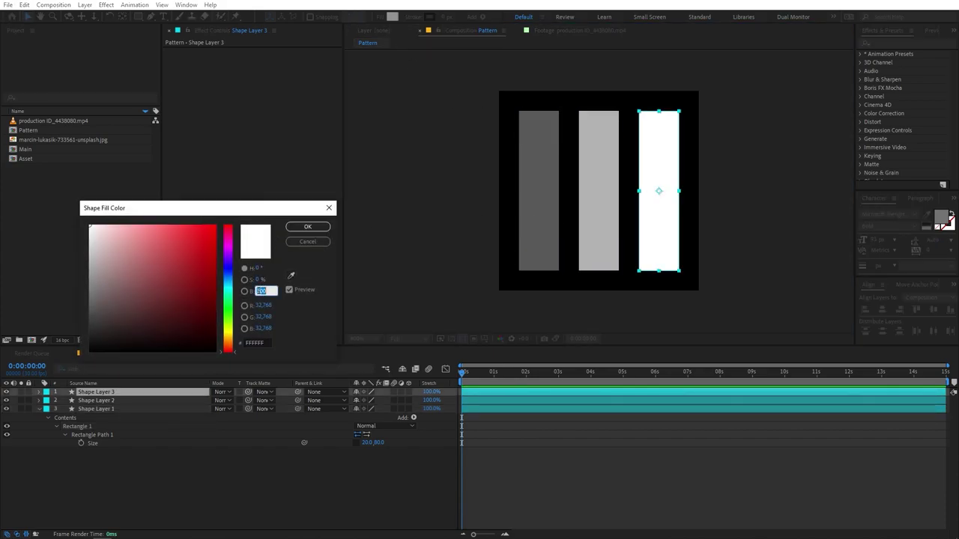
{"action": "type", "text": "20"}
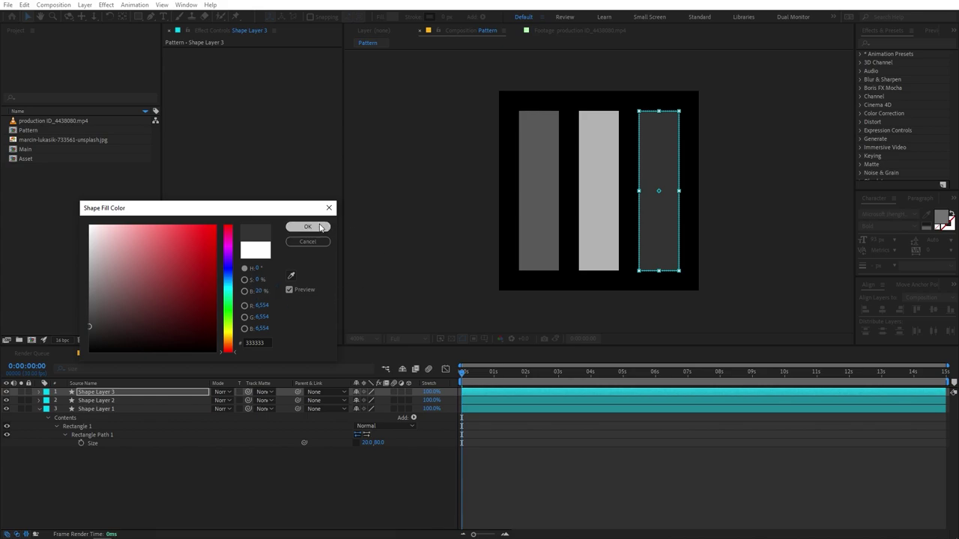
{"action": "left_click", "coordinate": [307, 227]}
{"action": "left_click", "coordinate": [275, 488]}
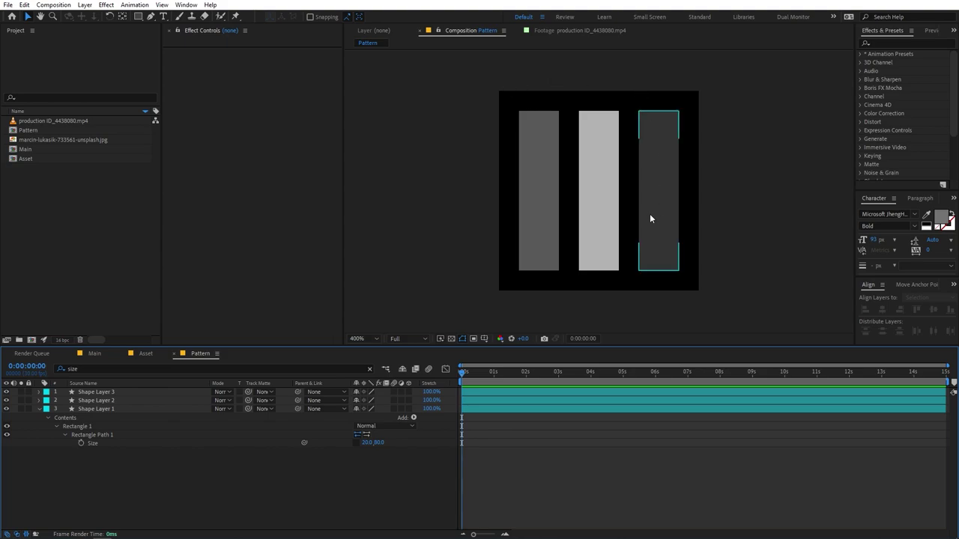
Step: Add a black solid to the Pattern composition and place it beneath all three shape layers
{"action": "right_click", "coordinate": [187, 506]}
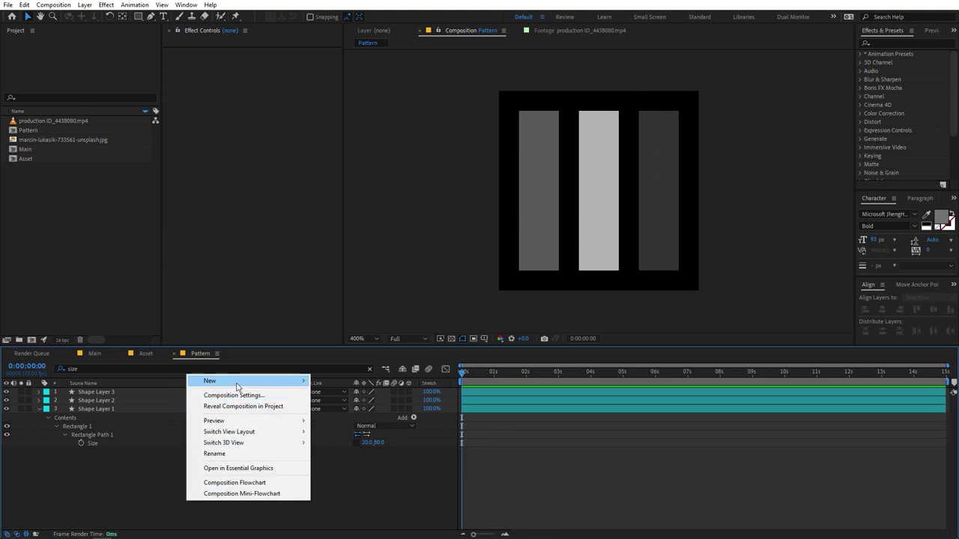
{"action": "mouse_move", "coordinate": [238, 382]}
{"action": "left_click", "coordinate": [343, 408]}
{"action": "left_click", "coordinate": [115, 174]}
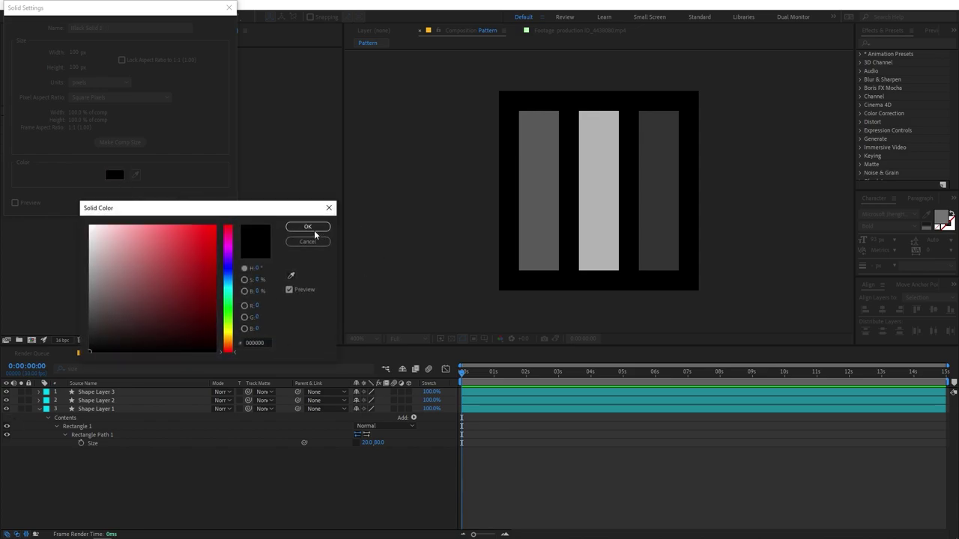
{"action": "left_click", "coordinate": [308, 227]}
{"action": "left_click", "coordinate": [157, 203]}
{"action": "left_click_drag", "start_coordinate": [131, 393], "coordinate": [127, 458]}
{"action": "left_click", "coordinate": [195, 471]}
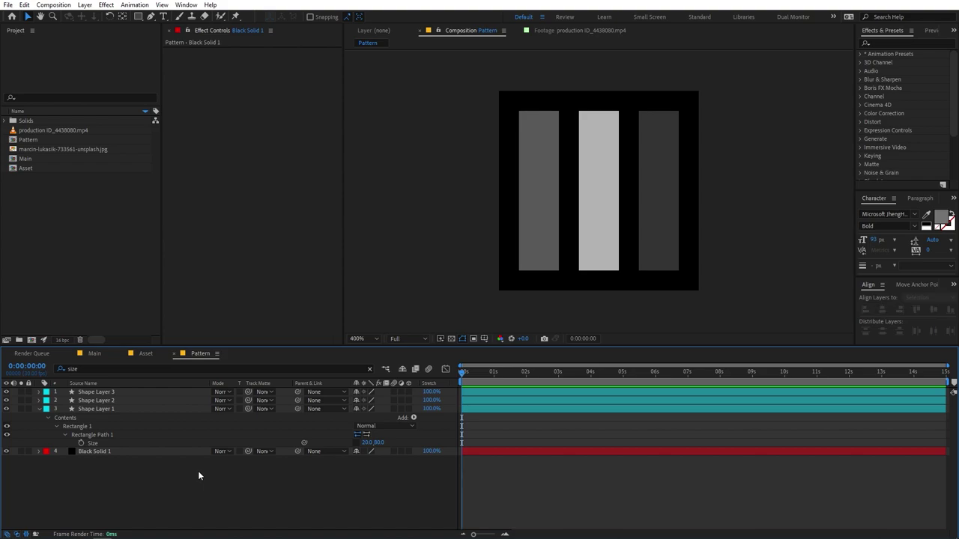
Step: Add the Asset and Pattern compositions to Main, with Pattern above Asset
{"action": "left_click", "coordinate": [94, 354]}
{"action": "left_click_drag", "start_coordinate": [31, 168], "coordinate": [124, 418]}
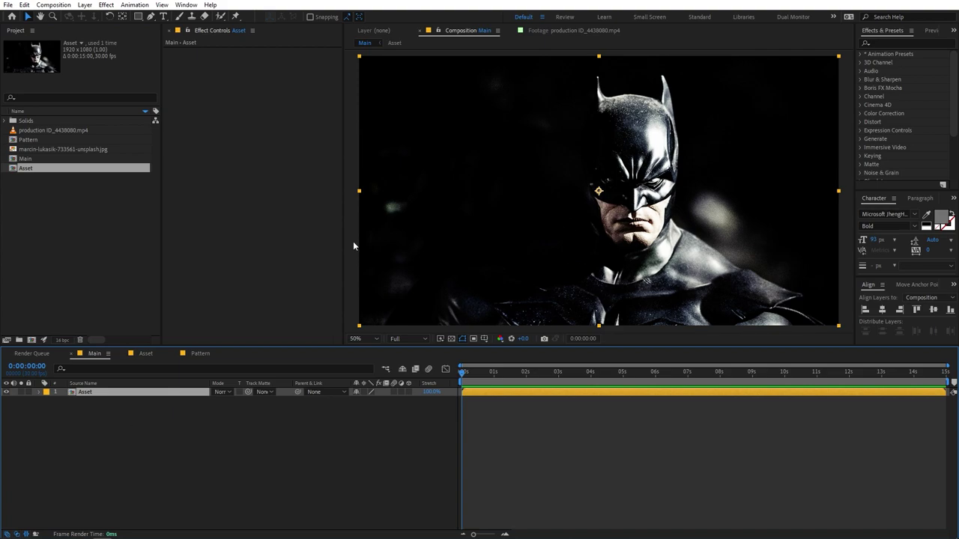
{"action": "left_click_drag", "start_coordinate": [35, 141], "coordinate": [95, 399]}
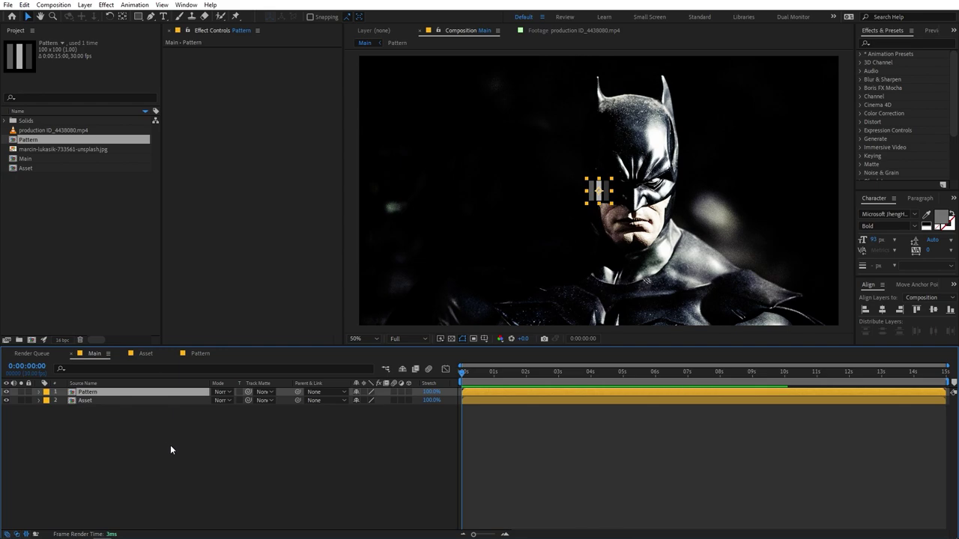
{"action": "left_click", "coordinate": [170, 445]}
Step: Align the Pattern layer to the left and top edges of the Main composition
{"action": "left_click", "coordinate": [98, 393]}
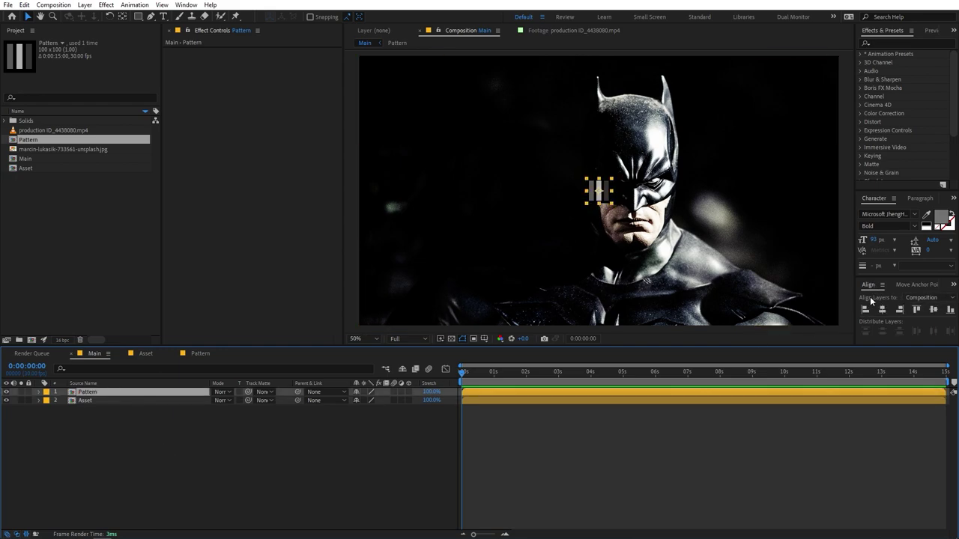
{"action": "left_click", "coordinate": [866, 309]}
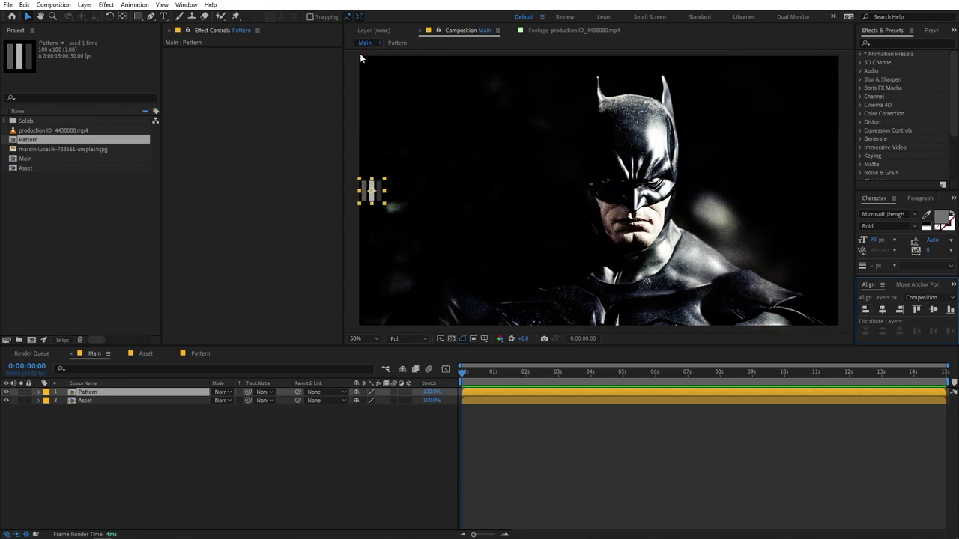
{"action": "left_click", "coordinate": [917, 309]}
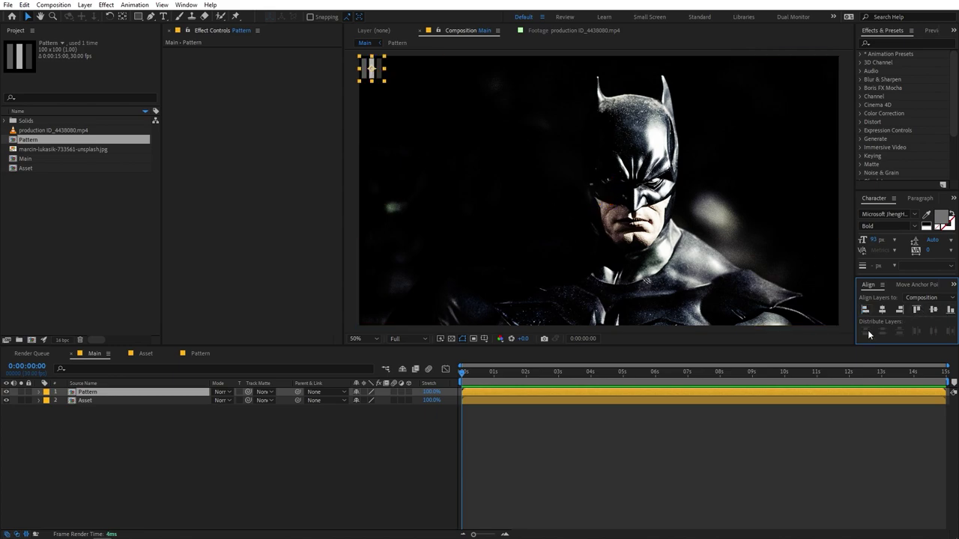
Step: Move the Pattern layer's anchor point to its top-left corner and return to the Selection tool
{"action": "scroll", "coordinate": [420, 120], "scroll_direction": "up", "scroll_amount": 2}
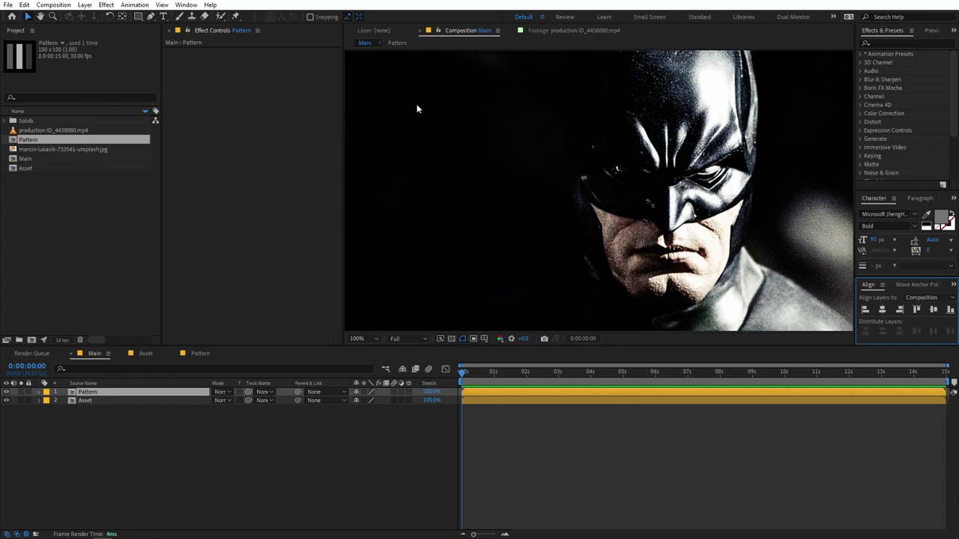
{"action": "left_click_drag", "start_coordinate": [418, 107], "coordinate": [651, 304]}
{"action": "left_click_drag", "start_coordinate": [442, 173], "coordinate": [567, 197]}
{"action": "scroll", "coordinate": [567, 197], "scroll_direction": "up", "scroll_amount": 1}
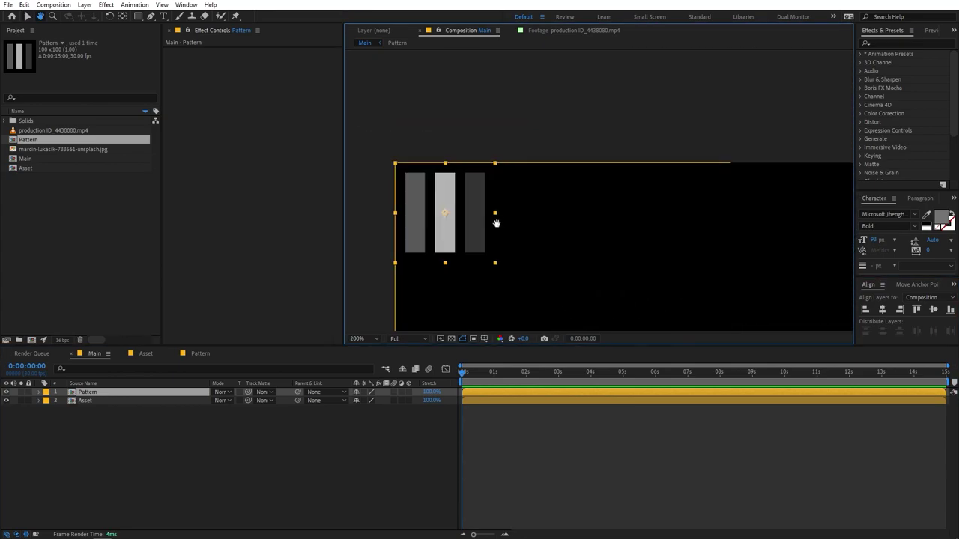
{"action": "left_click_drag", "start_coordinate": [492, 214], "coordinate": [613, 223]}
{"action": "key", "text": "v"}
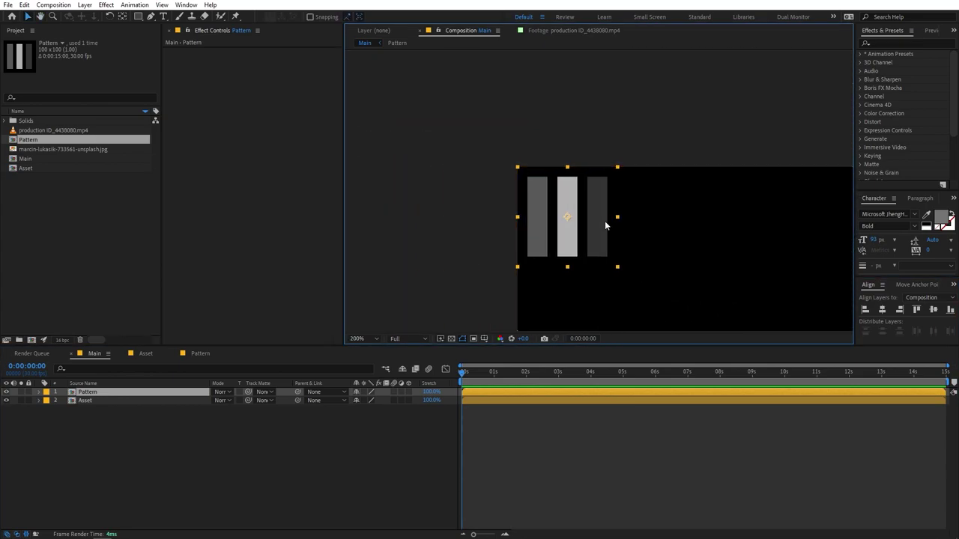
{"action": "left_click", "coordinate": [122, 18]}
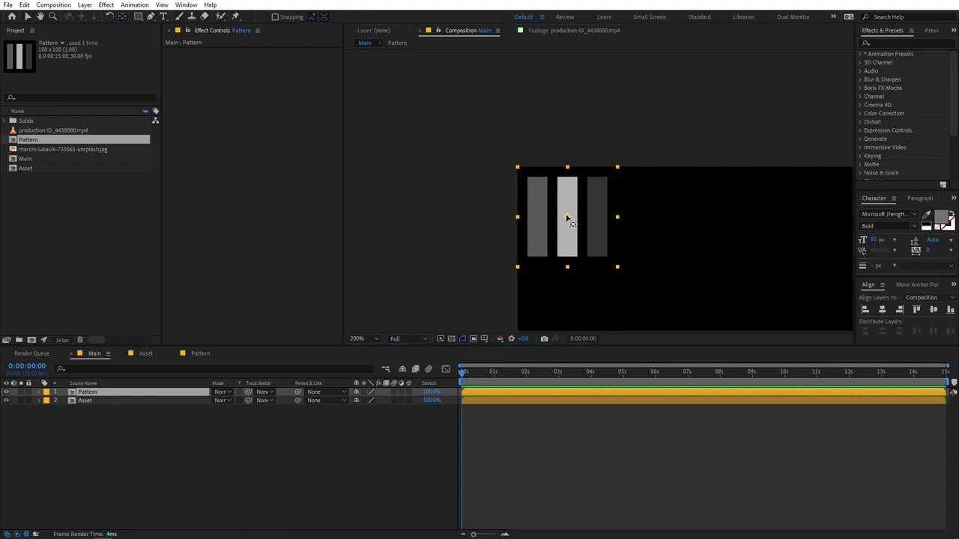
{"action": "left_click_drag", "start_coordinate": [568, 217], "coordinate": [518, 170]}
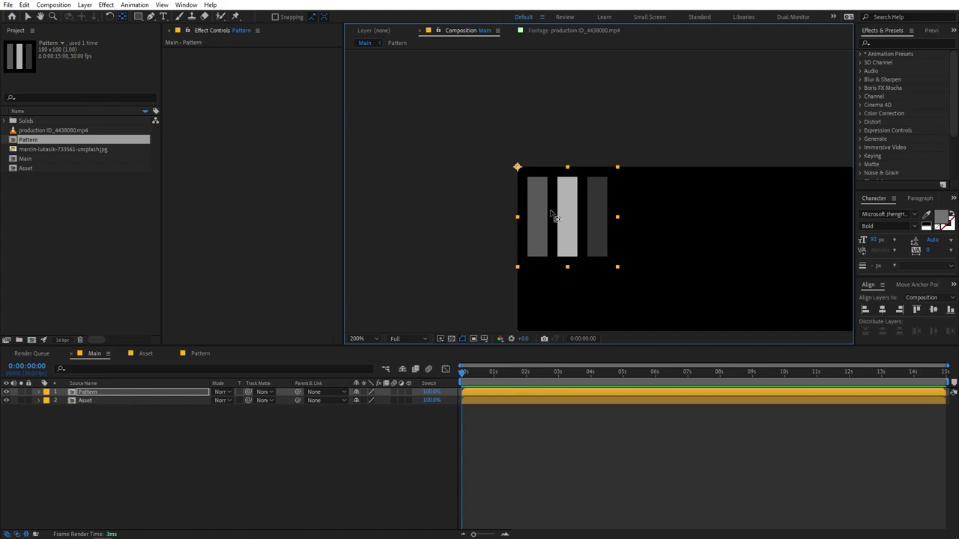
{"action": "left_click", "coordinate": [374, 340]}
{"action": "left_click", "coordinate": [386, 360]}
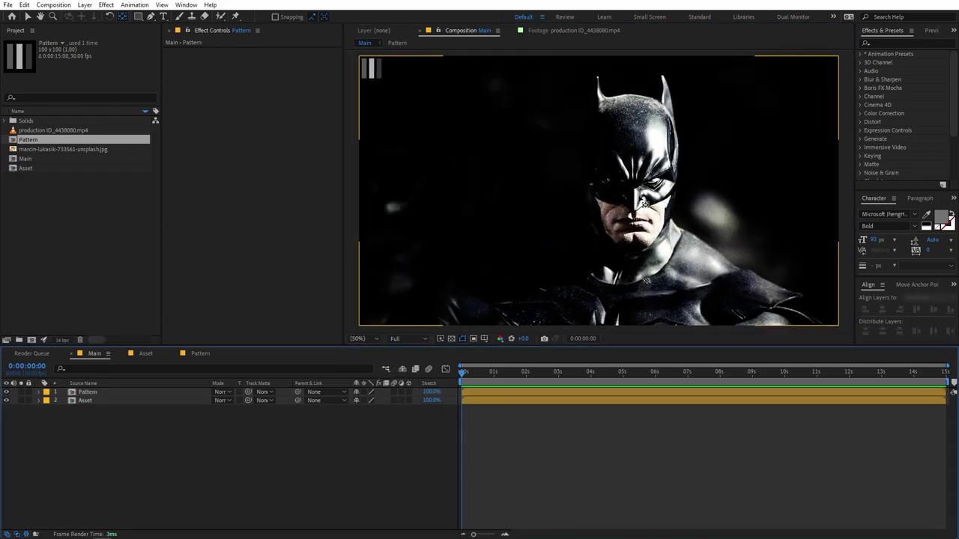
{"action": "key", "text": "v"}
Step: Apply the Hue/Saturation effect to the Asset layer and set its Master Saturation to -100
{"action": "left_click", "coordinate": [86, 400]}
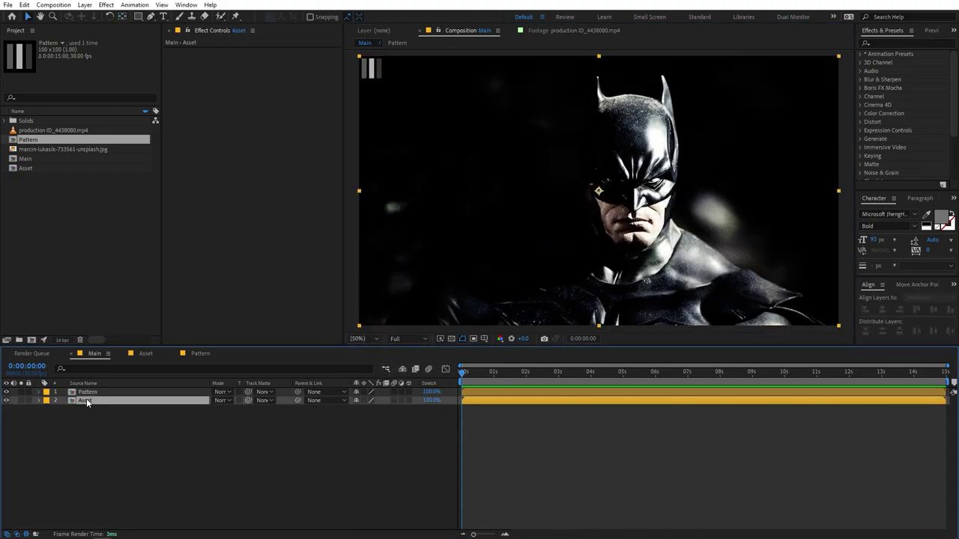
{"action": "left_click", "coordinate": [889, 43]}
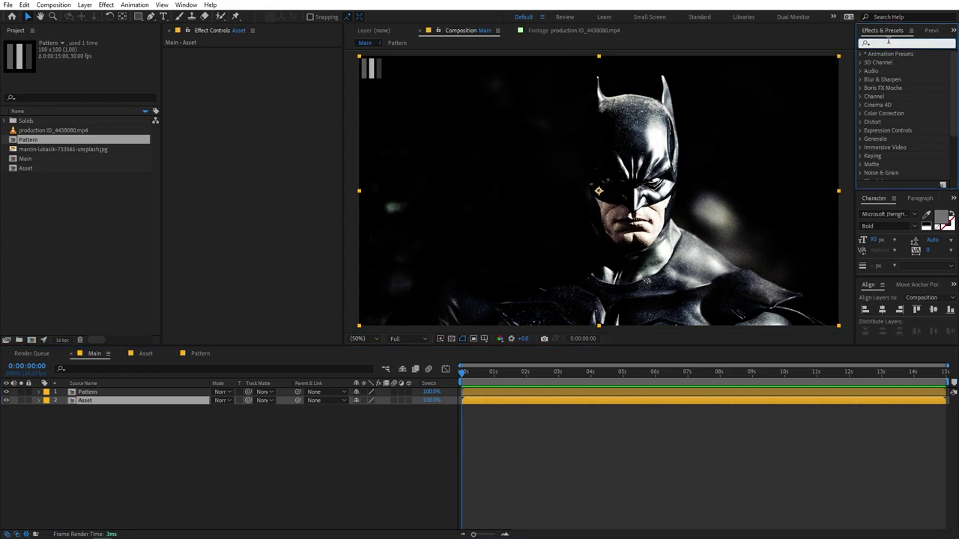
{"action": "type", "text": "hue"}
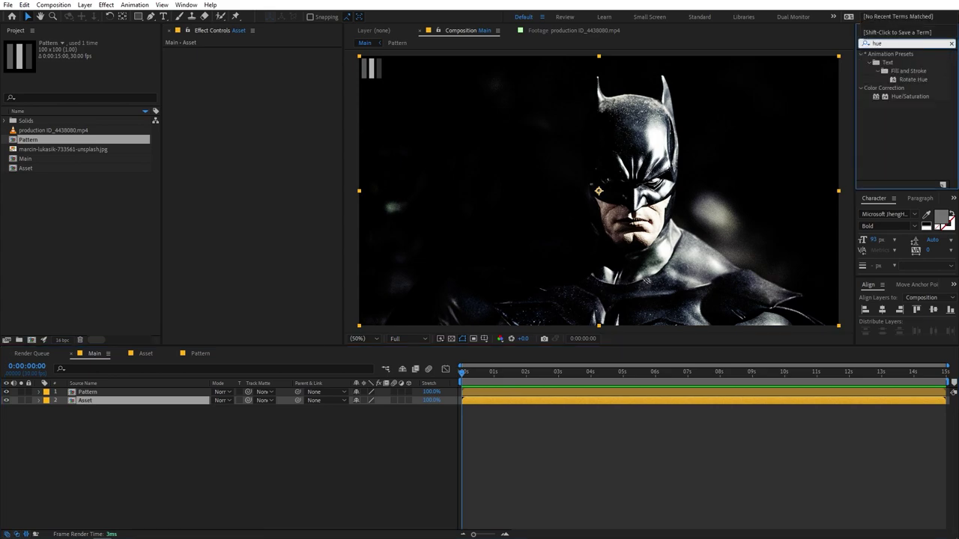
{"action": "left_click_drag", "start_coordinate": [904, 94], "coordinate": [140, 404]}
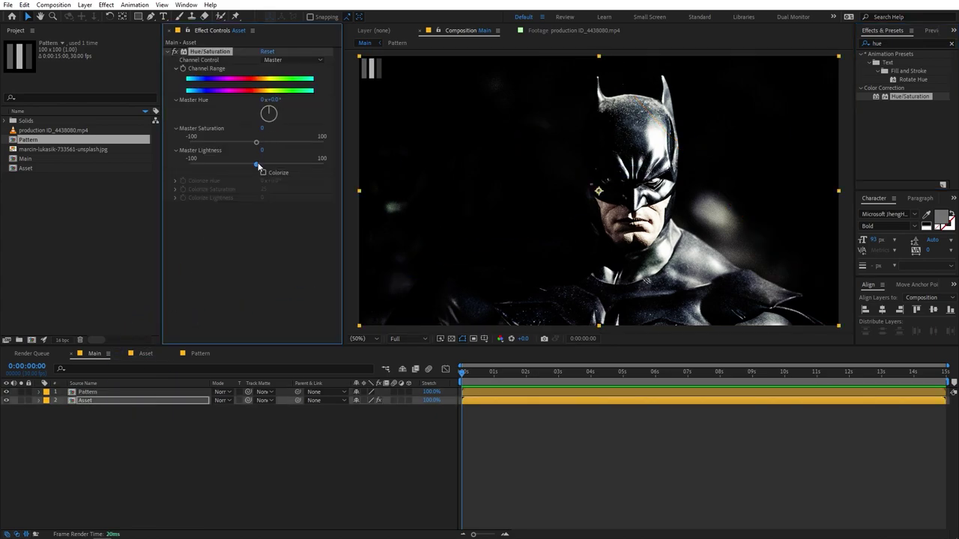
{"action": "left_click_drag", "start_coordinate": [256, 142], "coordinate": [168, 150]}
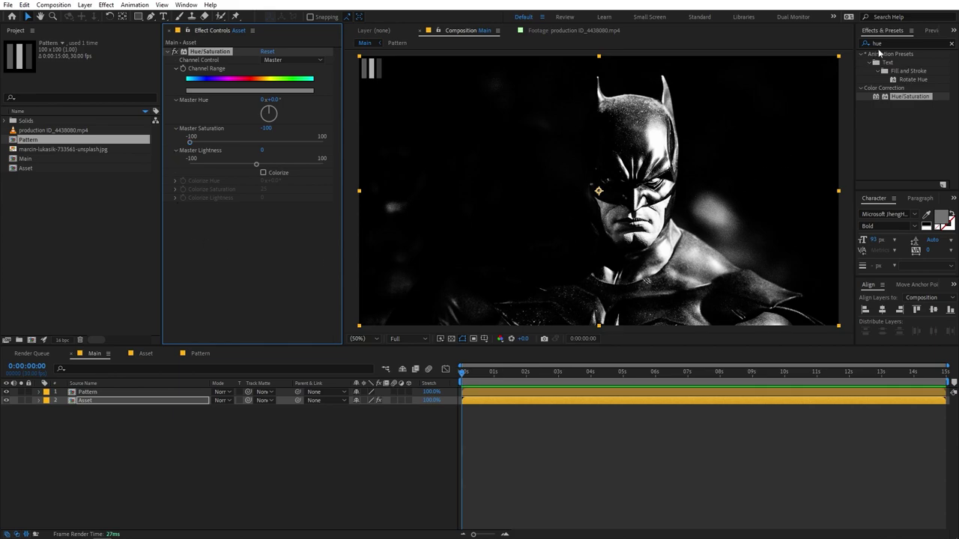
Step: Apply the Stylize Mosaic effect to the Asset layer, beneath Hue/Saturation
{"action": "left_click", "coordinate": [951, 45]}
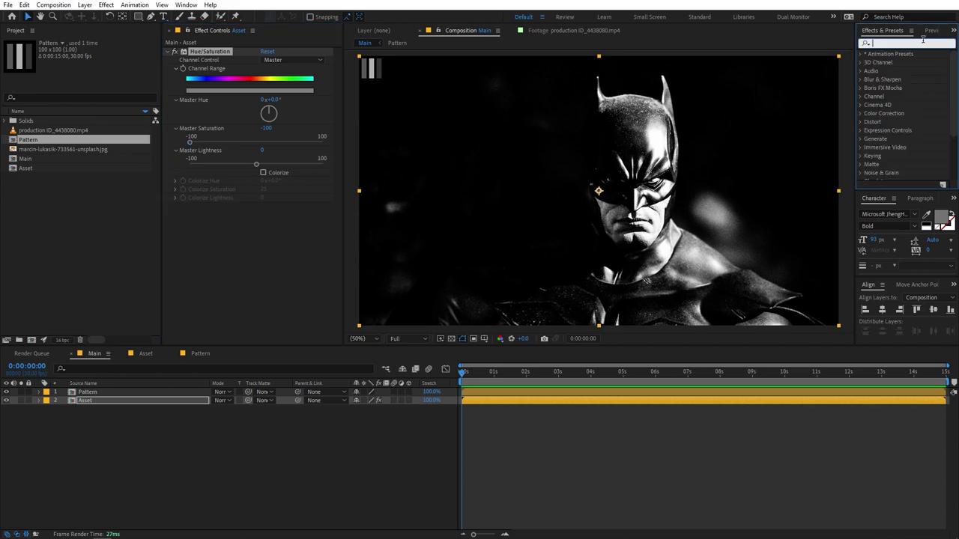
{"action": "type", "text": "mos"}
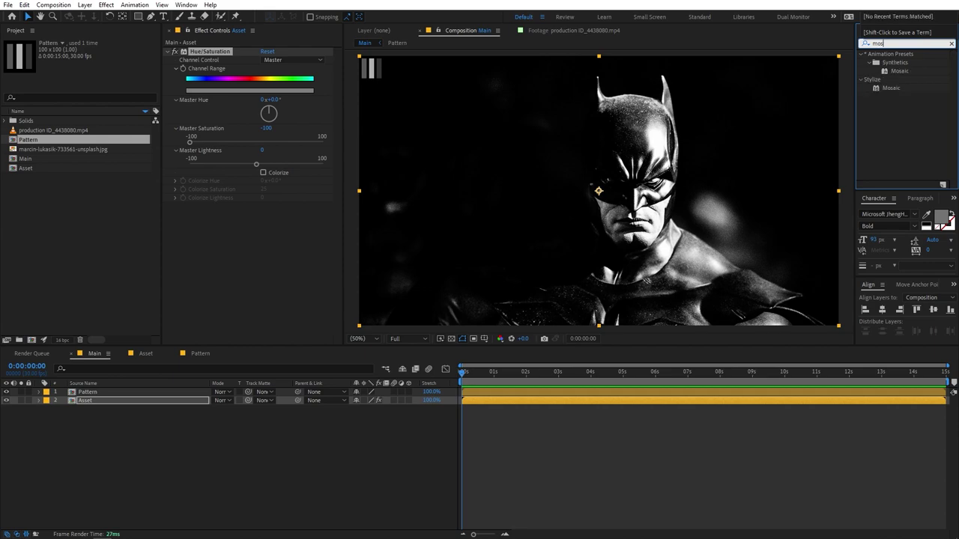
{"action": "left_click_drag", "start_coordinate": [903, 90], "coordinate": [272, 237]}
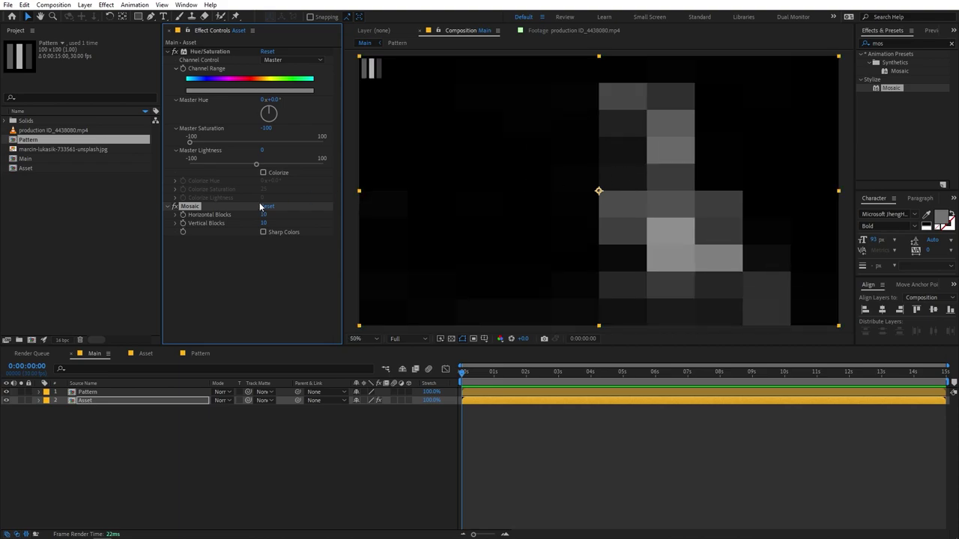
Step: Set the Mosaic effect's Horizontal Blocks and Vertical Blocks to 1000 on the Asset layer
{"action": "left_click_drag", "start_coordinate": [266, 214], "coordinate": [526, 228]}
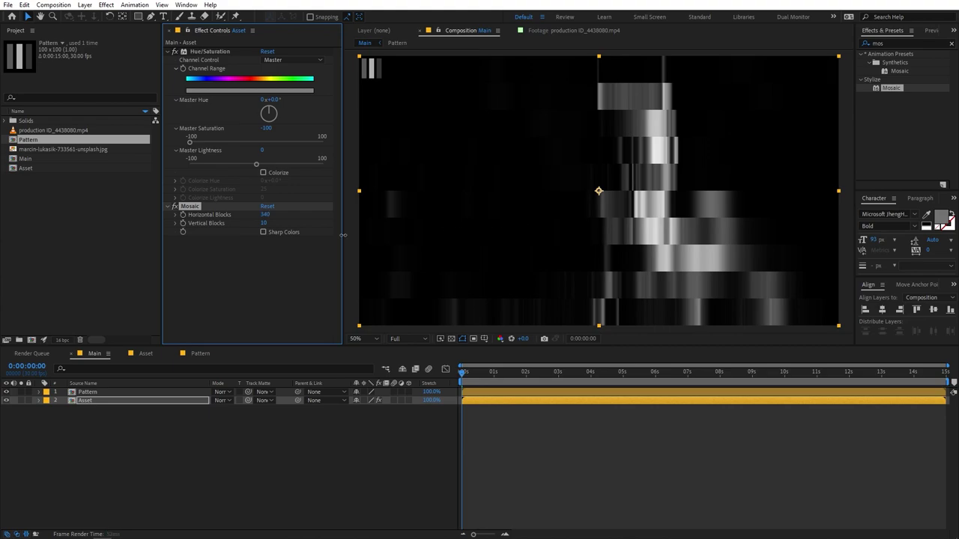
{"action": "left_click", "coordinate": [268, 215]}
{"action": "type", "text": "1000"}
{"action": "left_click", "coordinate": [267, 224]}
{"action": "type", "text": "1000"}
{"action": "key", "text": "Return"}
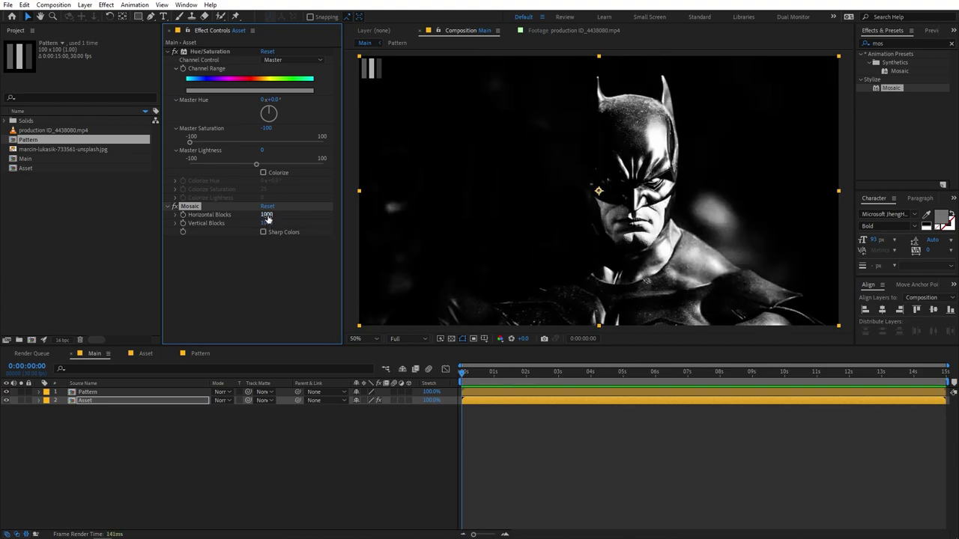
{"action": "left_click", "coordinate": [260, 248]}
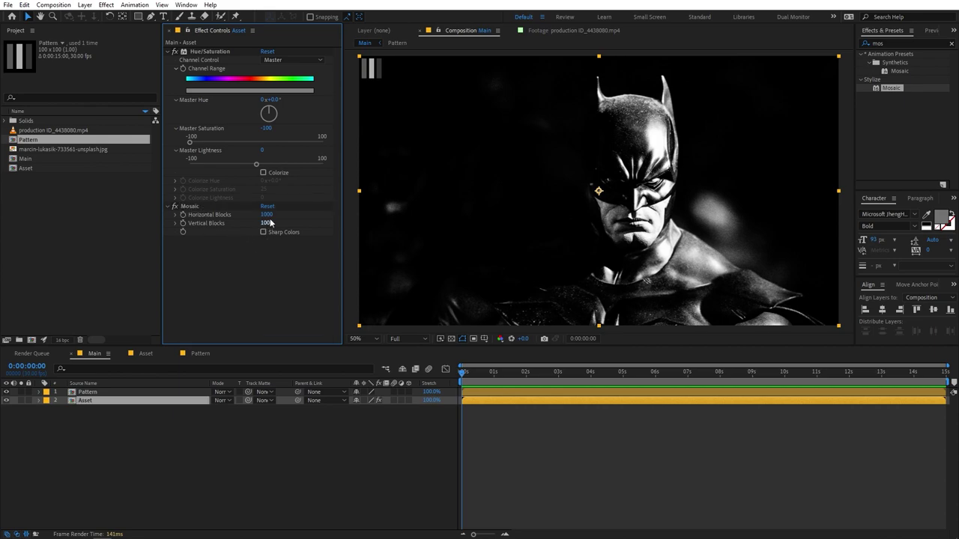
Step: Apply the Color Correction Levels effect to the Asset layer, beneath Mosaic
{"action": "left_click", "coordinate": [891, 43]}
{"action": "double_click", "coordinate": [891, 42]}
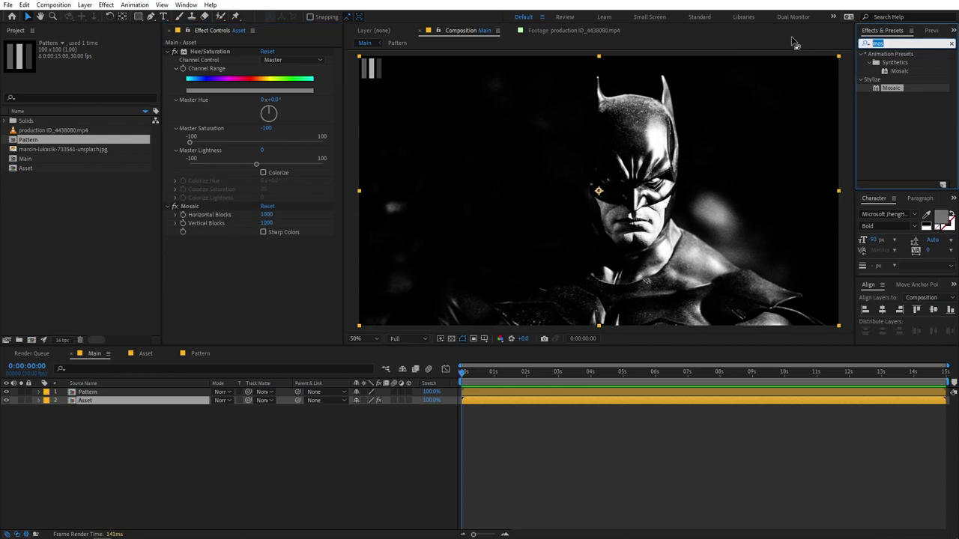
{"action": "type", "text": "level"}
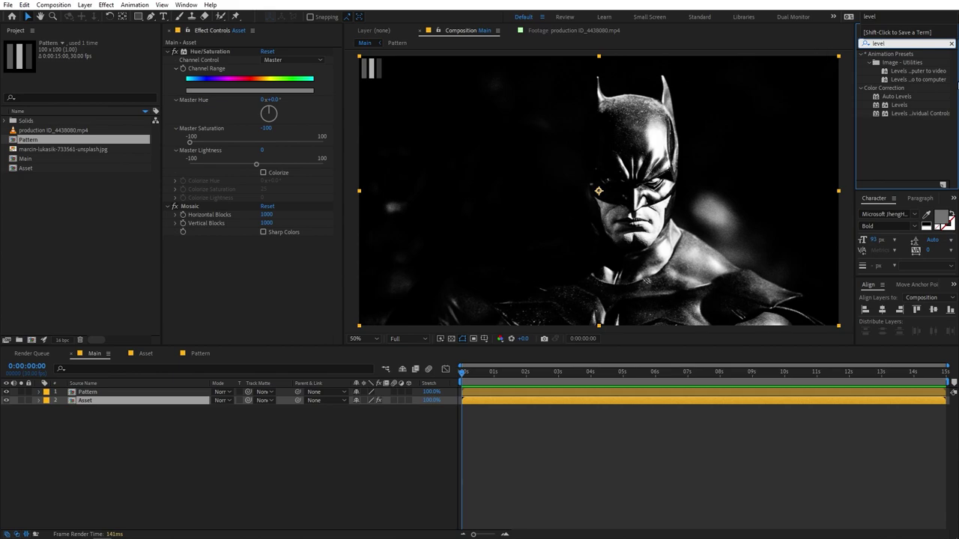
{"action": "left_click_drag", "start_coordinate": [887, 108], "coordinate": [563, 233]}
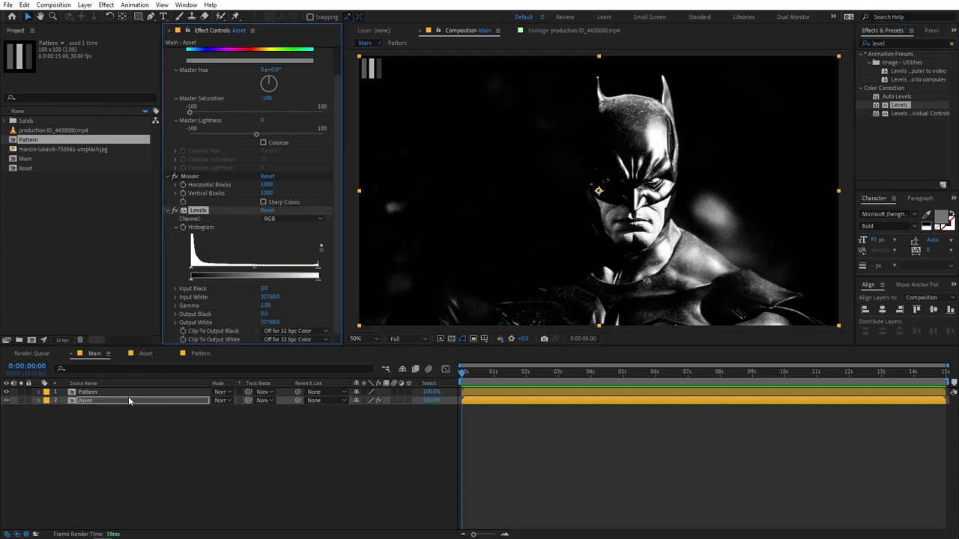
Step: Apply the CC RepeTile effect to the Pattern layer in the Main composition
{"action": "left_click", "coordinate": [103, 392]}
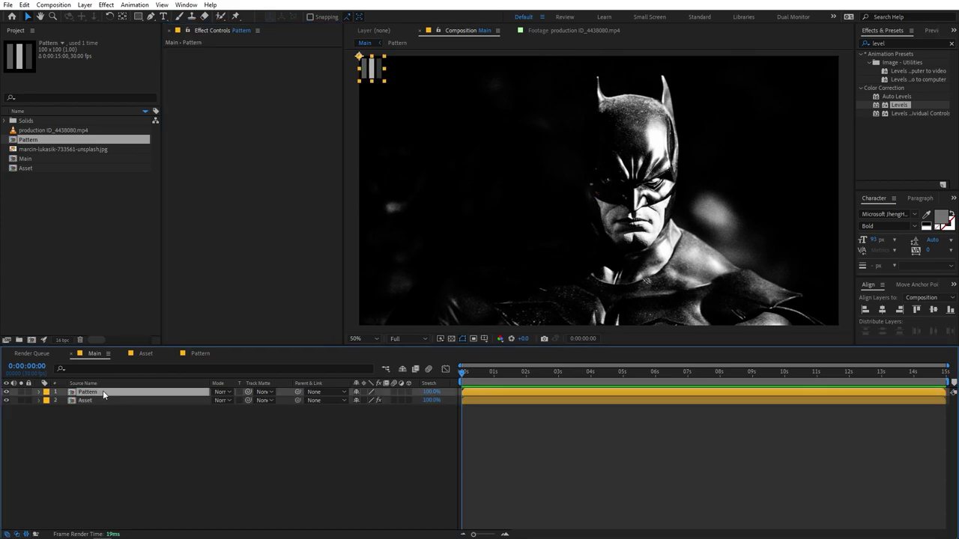
{"action": "left_click", "coordinate": [908, 43]}
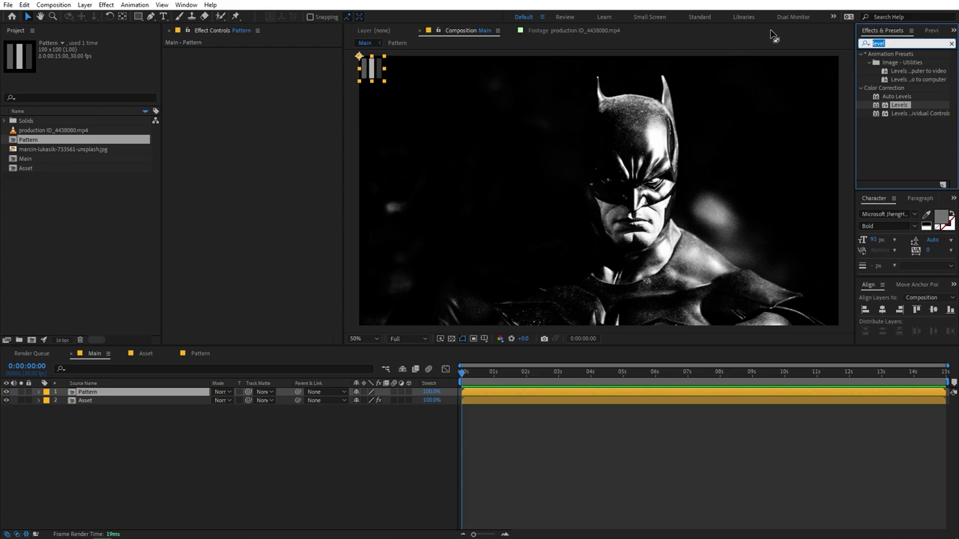
{"action": "type", "text": "cc re"}
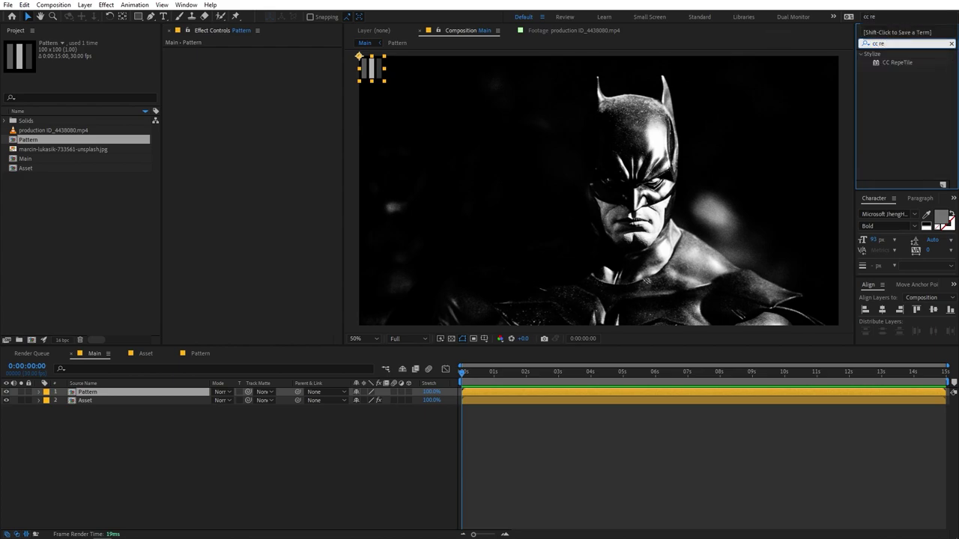
{"action": "left_click_drag", "start_coordinate": [908, 62], "coordinate": [250, 211]}
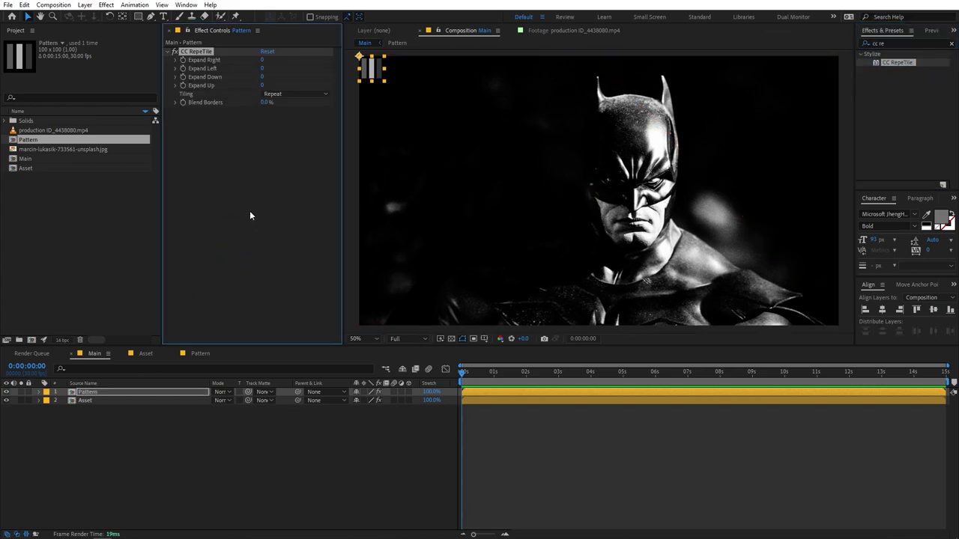
Step: Tile the pattern across the whole frame by setting CC RepeTile's Expand Right to 2177 and Expand Down to 1550
{"action": "left_click_drag", "start_coordinate": [260, 62], "coordinate": [818, 98]}
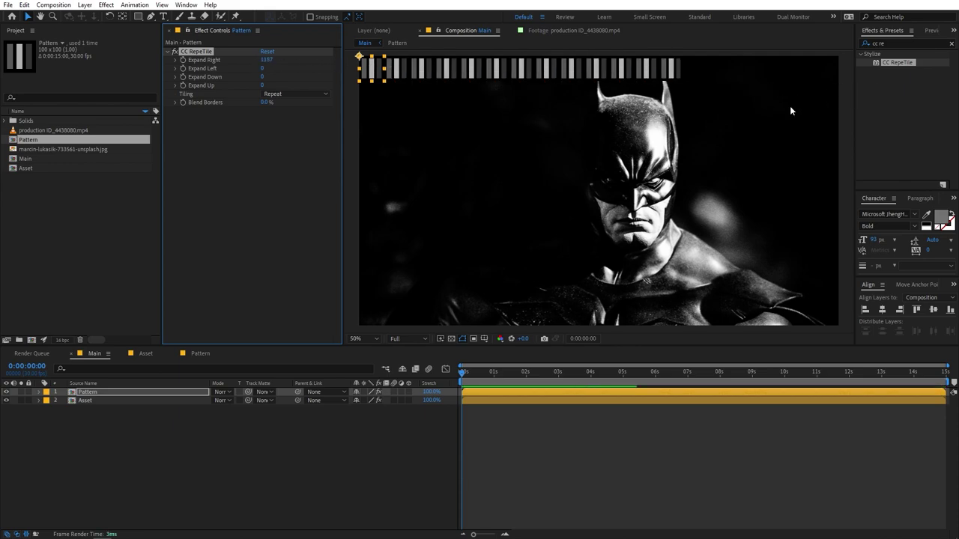
{"action": "scroll", "coordinate": [817, 99], "scroll_direction": "down", "scroll_amount": 1}
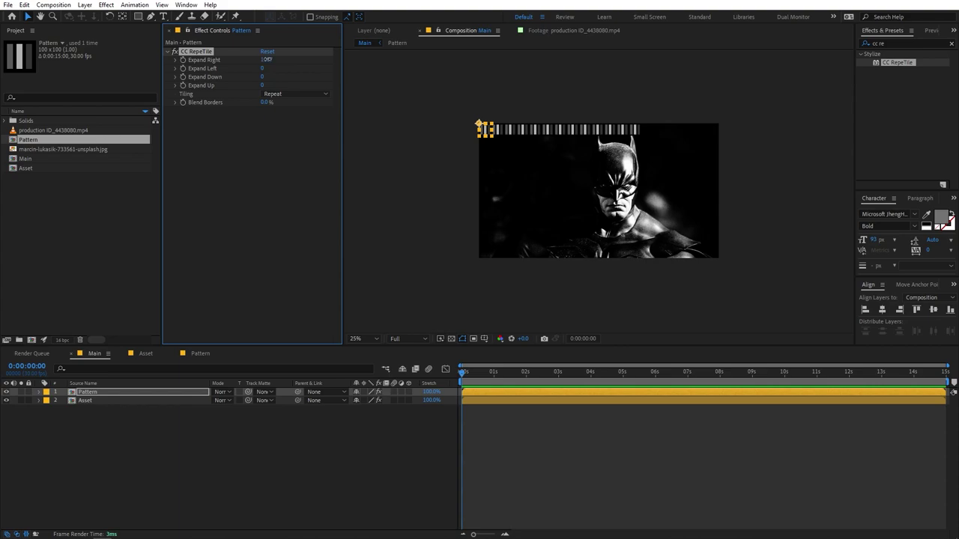
{"action": "left_click_drag", "start_coordinate": [267, 59], "coordinate": [312, 60]}
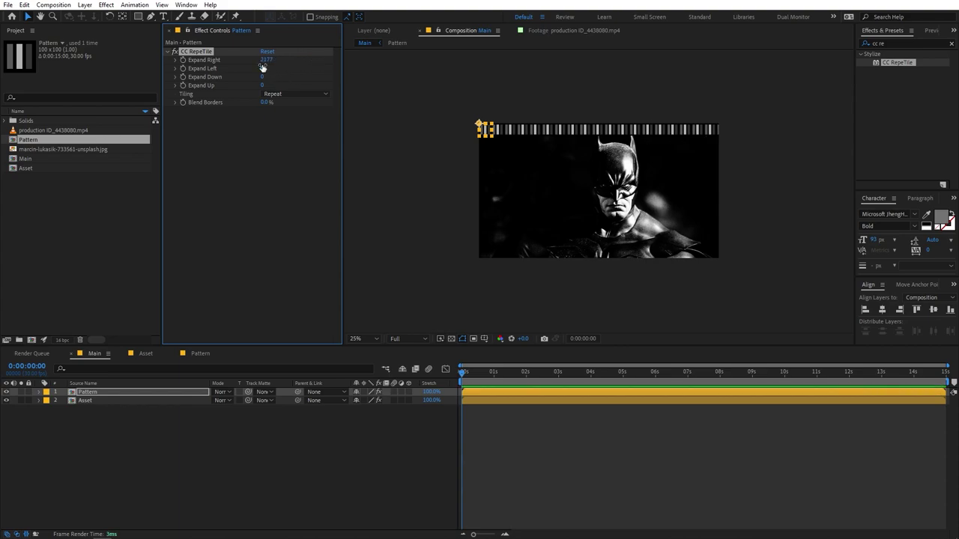
{"action": "left_click_drag", "start_coordinate": [261, 79], "coordinate": [335, 89]}
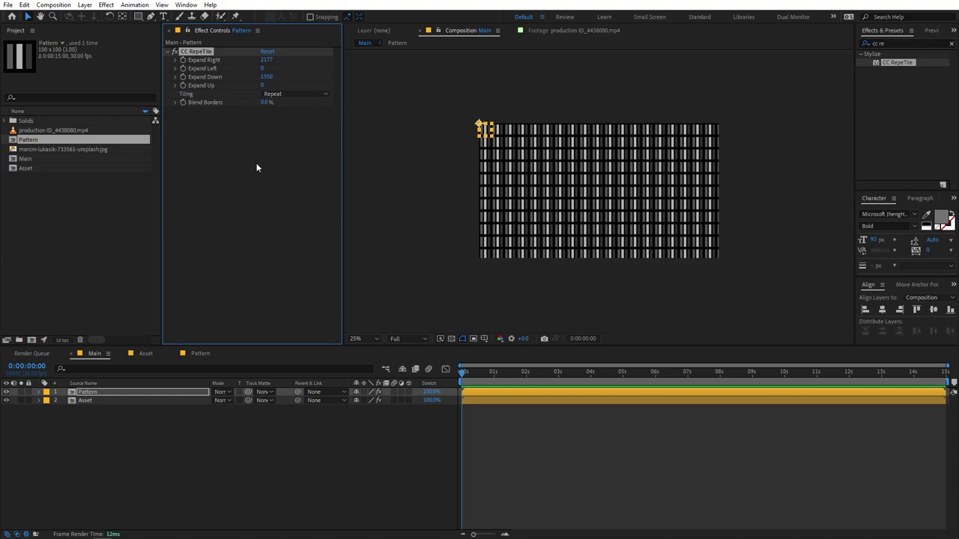
{"action": "key", "text": "period"}
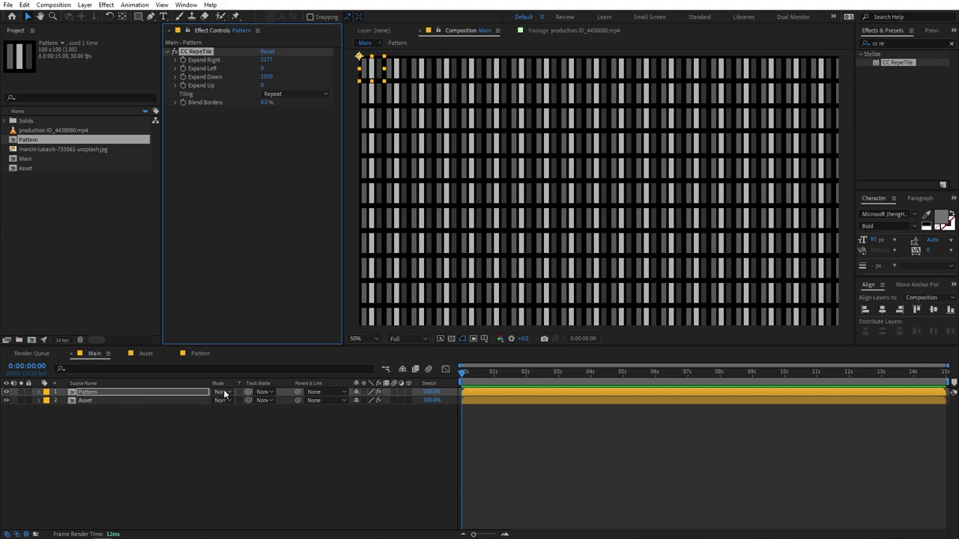
Step: Set the Pattern layer's blending mode to Hard Mix
{"action": "left_click", "coordinate": [225, 394]}
{"action": "left_click", "coordinate": [104, 489]}
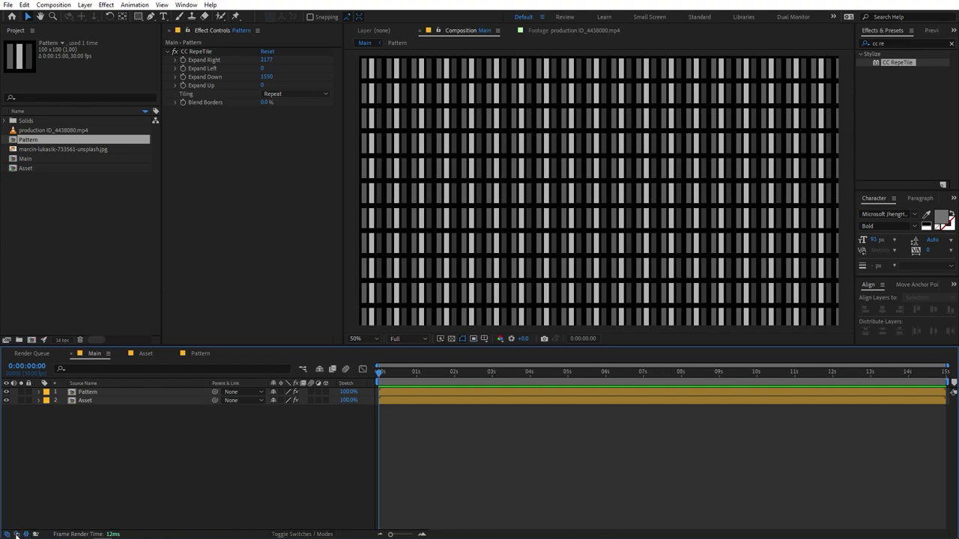
{"action": "left_click", "coordinate": [225, 393]}
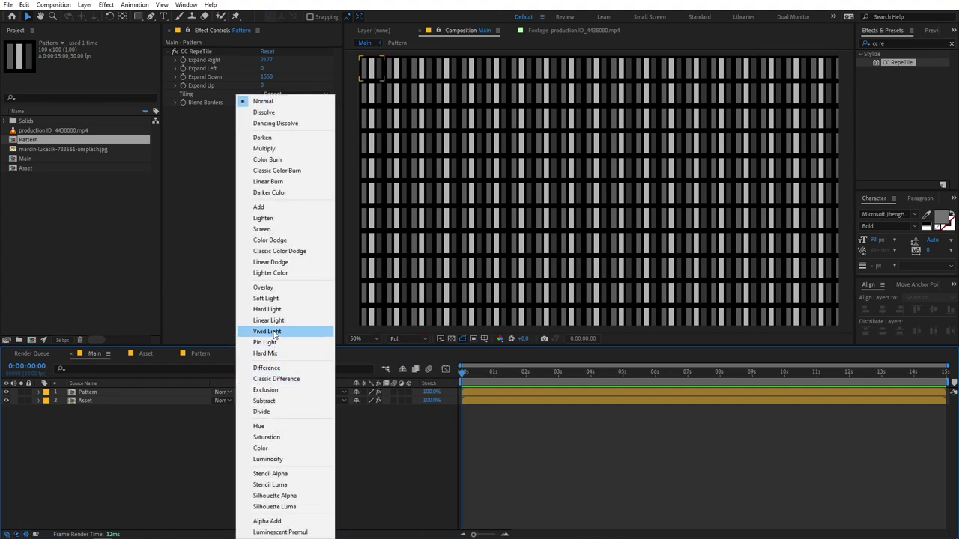
{"action": "left_click", "coordinate": [274, 356]}
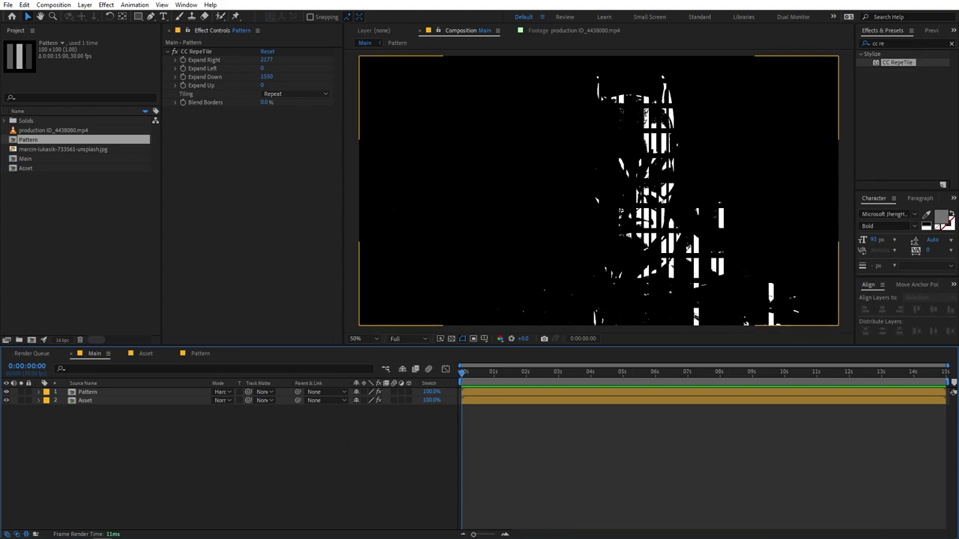
Step: Scale the Pattern layer down to 30%
{"action": "left_click", "coordinate": [111, 393]}
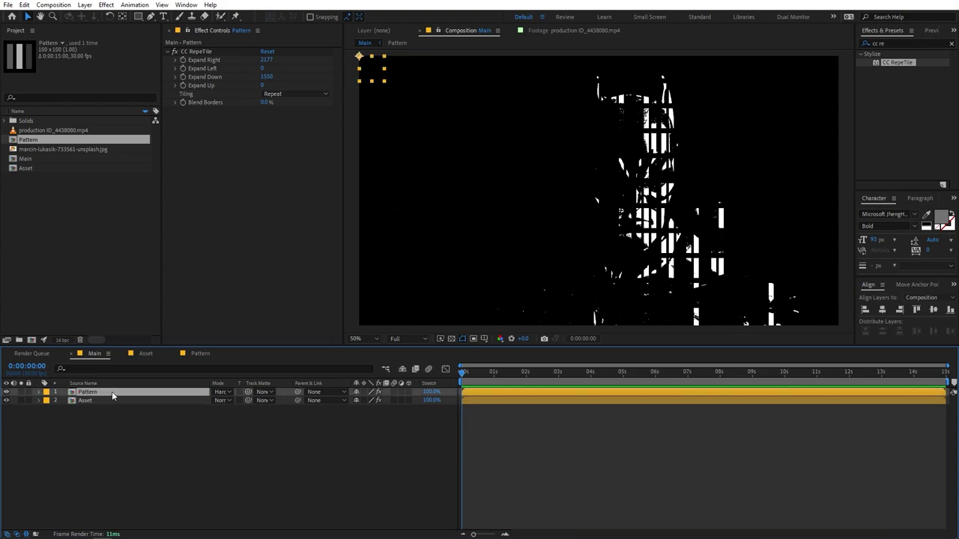
{"action": "key", "text": "s"}
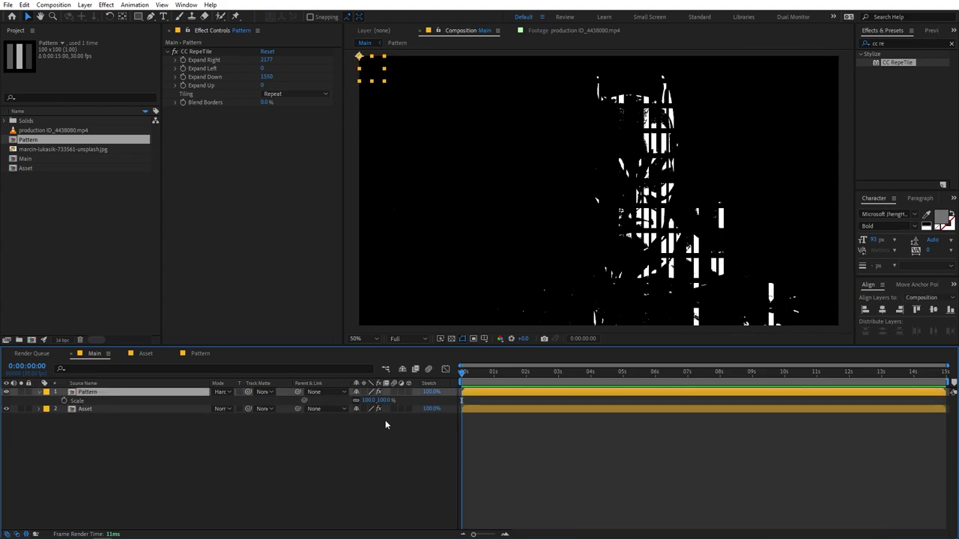
{"action": "left_click_drag", "start_coordinate": [367, 401], "coordinate": [86, 380]}
{"action": "left_click", "coordinate": [370, 400]}
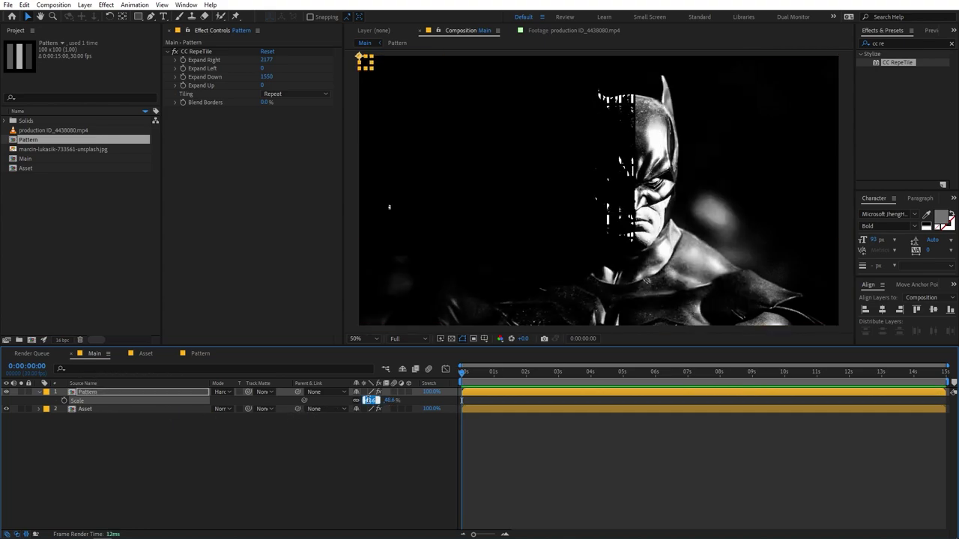
{"action": "type", "text": "30"}
{"action": "key", "text": "Return"}
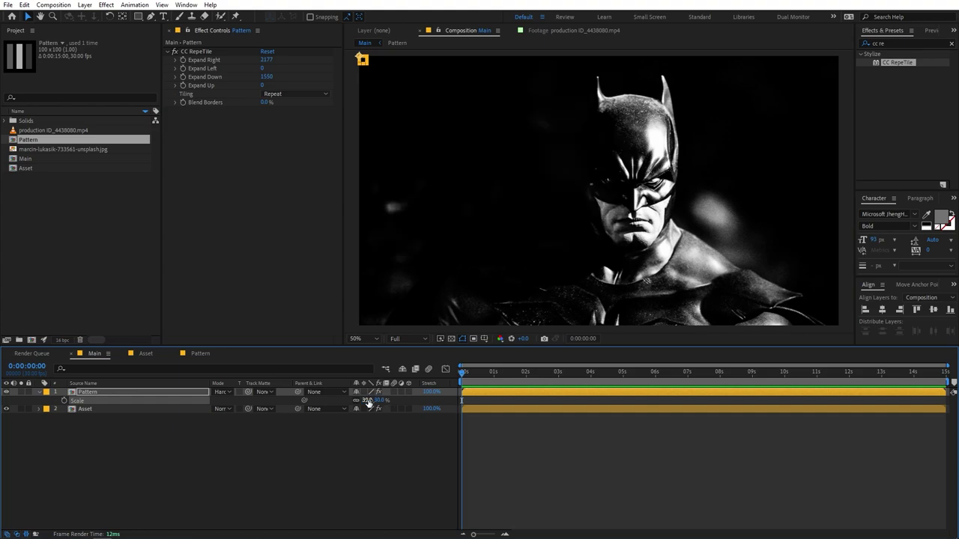
Step: Extend the scaled pattern over the full frame with CC RepeTile's Expand Right at 10073 and Expand Down at about 4130
{"action": "left_click", "coordinate": [200, 52]}
{"action": "left_click_drag", "start_coordinate": [267, 59], "coordinate": [305, 67]}
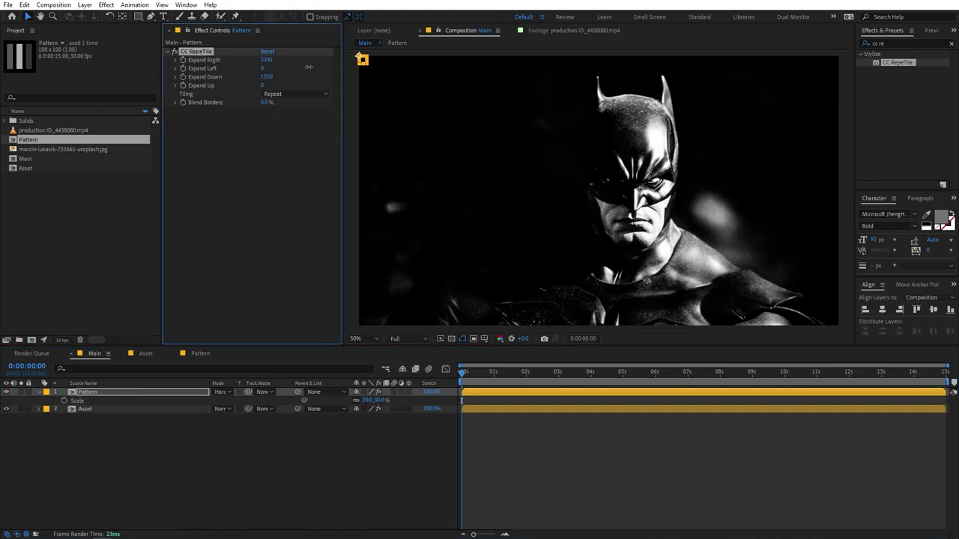
{"action": "mouse_move", "coordinate": [485, 64]}
{"action": "left_mouse_down"}
{"action": "mouse_move", "coordinate": [712, 61]}
{"action": "mouse_move", "coordinate": [274, 59]}
{"action": "mouse_move", "coordinate": [469, 69]}
{"action": "left_mouse_up"}
{"action": "left_click_drag", "start_coordinate": [622, 71], "coordinate": [628, 72]}
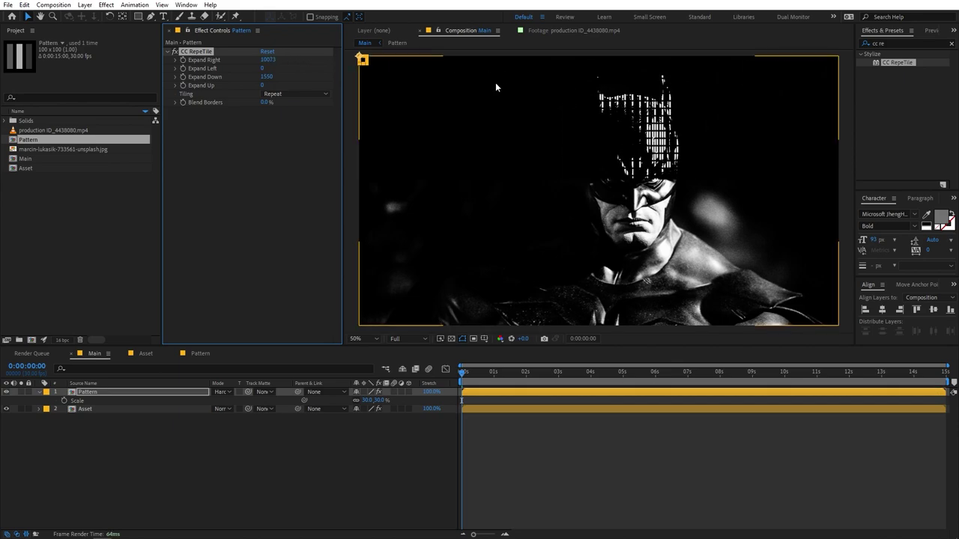
{"action": "left_click_drag", "start_coordinate": [273, 76], "coordinate": [403, 92]}
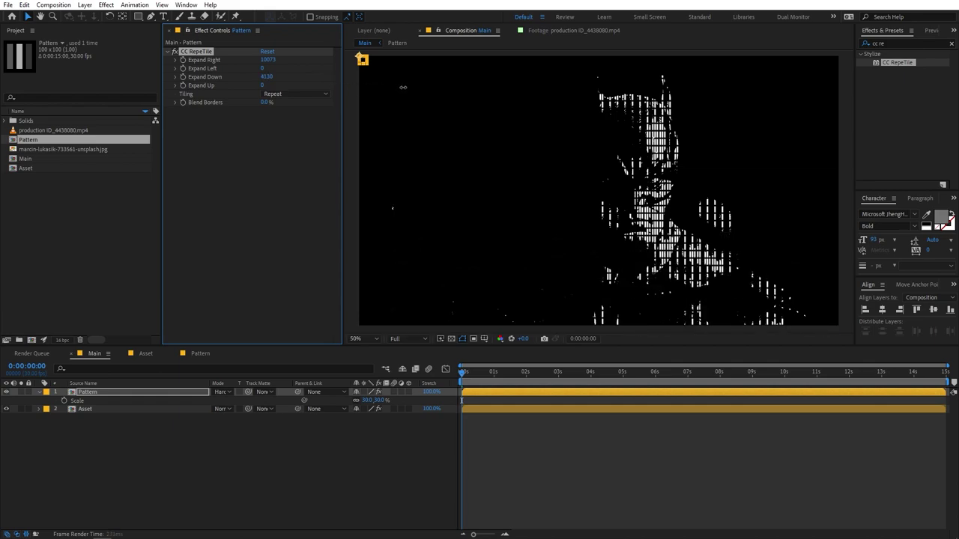
{"action": "left_click", "coordinate": [556, 433]}
{"action": "scroll", "coordinate": [671, 214], "scroll_direction": "up", "scroll_amount": 4}
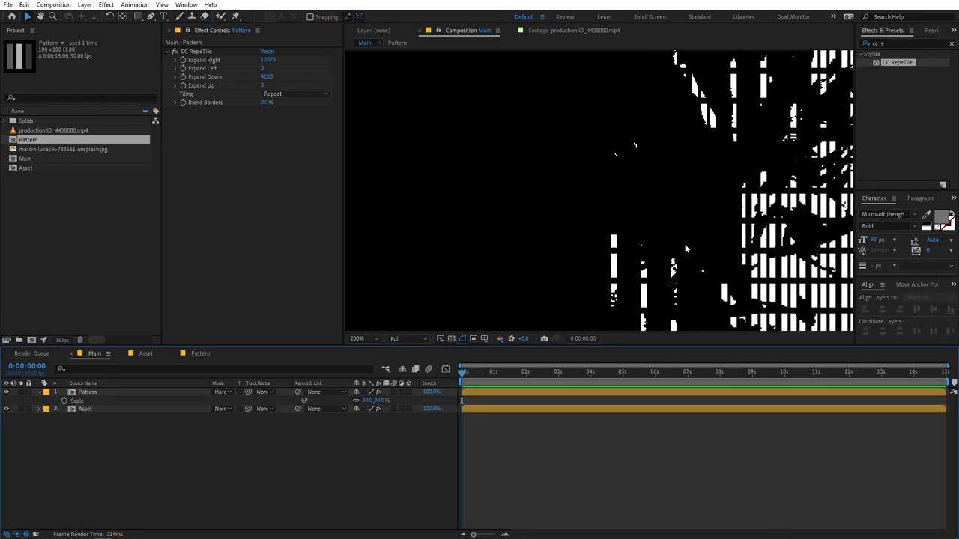
{"action": "scroll", "coordinate": [721, 212], "scroll_direction": "down", "scroll_amount": 4}
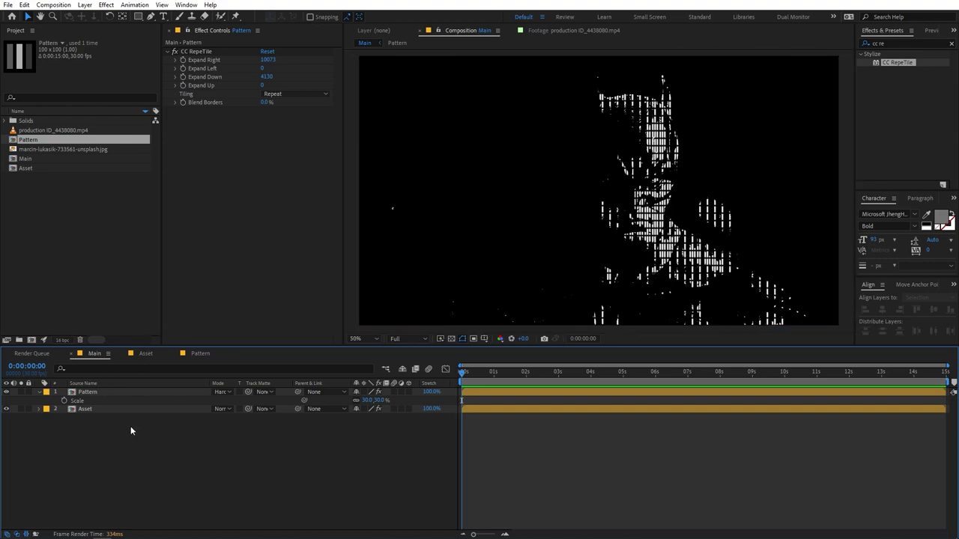
Step: Brighten the Asset layer with Levels, bringing Input White to about 29170 and Gamma to 1.23
{"action": "left_click", "coordinate": [118, 408]}
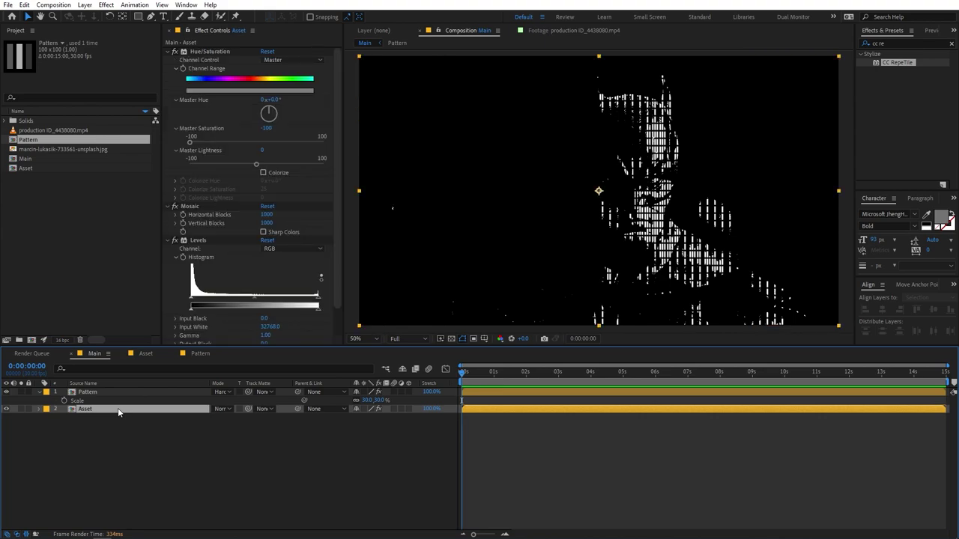
{"action": "left_click_drag", "start_coordinate": [252, 299], "coordinate": [309, 292]}
{"action": "left_click_drag", "start_coordinate": [193, 307], "coordinate": [145, 304]}
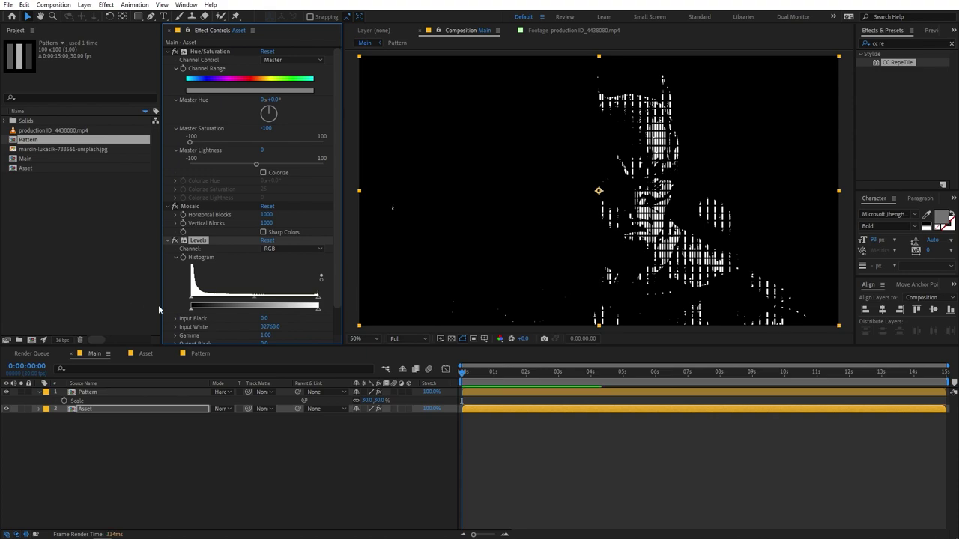
{"action": "left_click_drag", "start_coordinate": [321, 304], "coordinate": [239, 304]}
{"action": "left_click", "coordinate": [682, 480]}
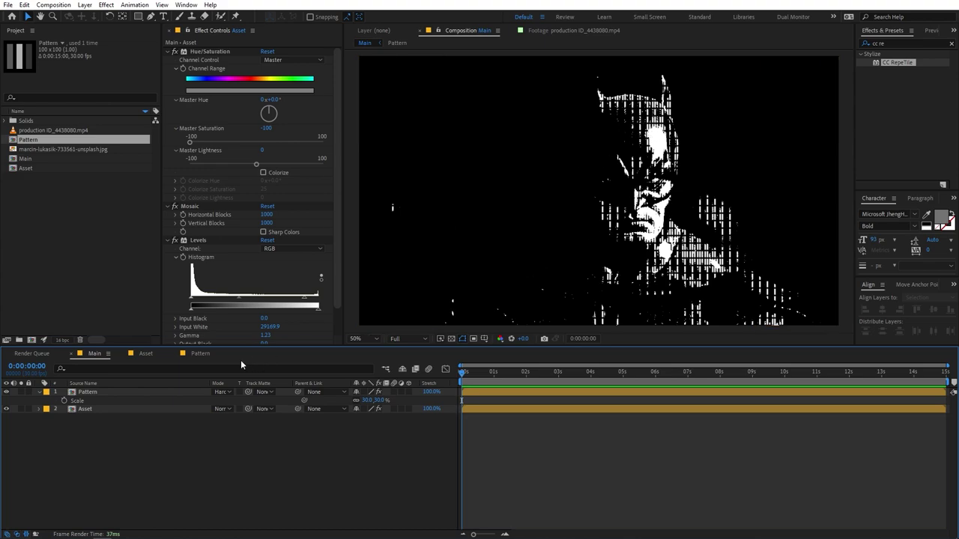
Step: Open the Pattern composition and add a new adjustment layer above its shape layers
{"action": "double_click", "coordinate": [87, 393]}
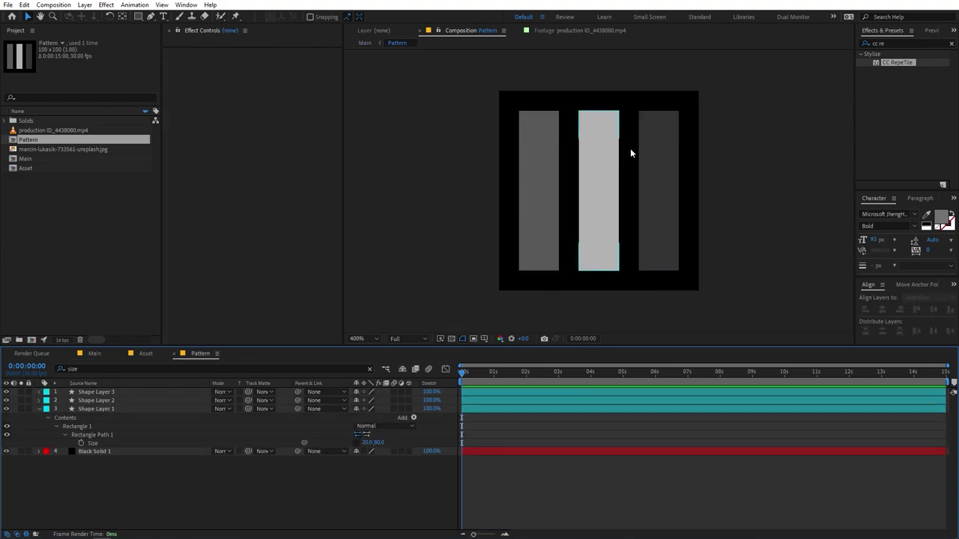
{"action": "left_click", "coordinate": [104, 354]}
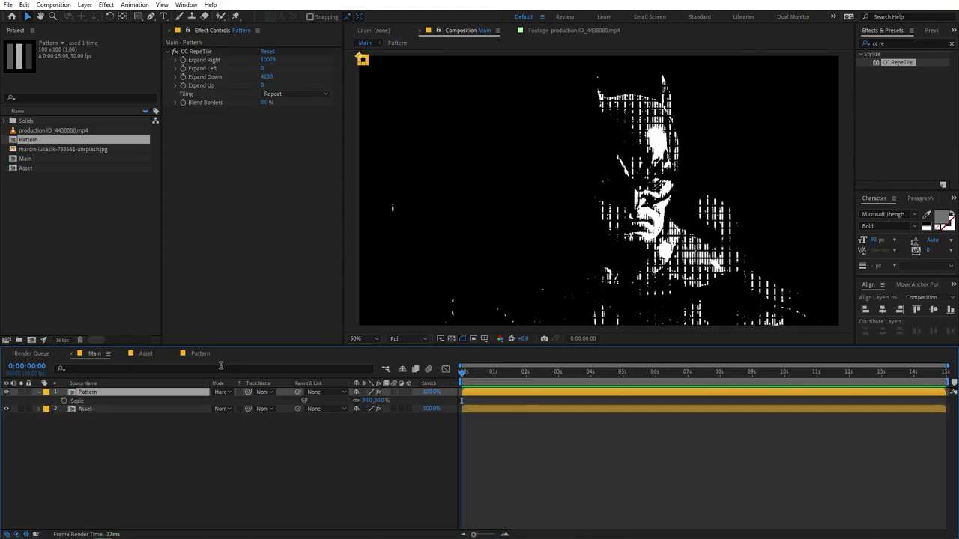
{"action": "left_click", "coordinate": [191, 355]}
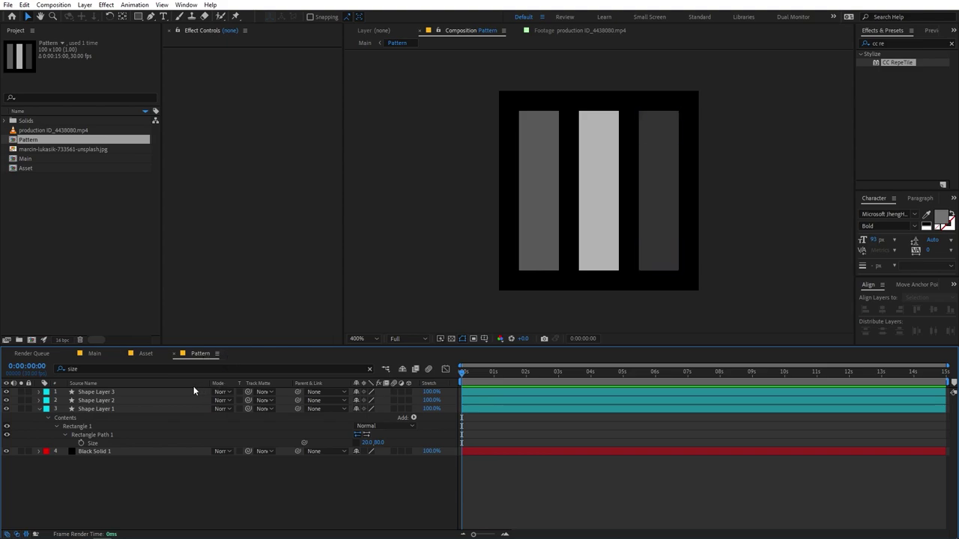
{"action": "right_click", "coordinate": [106, 483]}
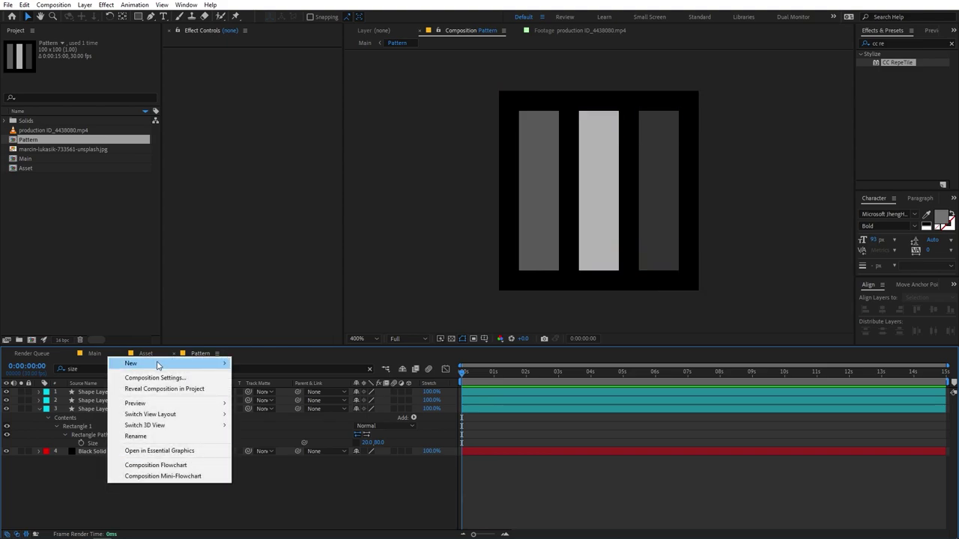
{"action": "mouse_move", "coordinate": [150, 364]}
{"action": "left_click", "coordinate": [295, 445]}
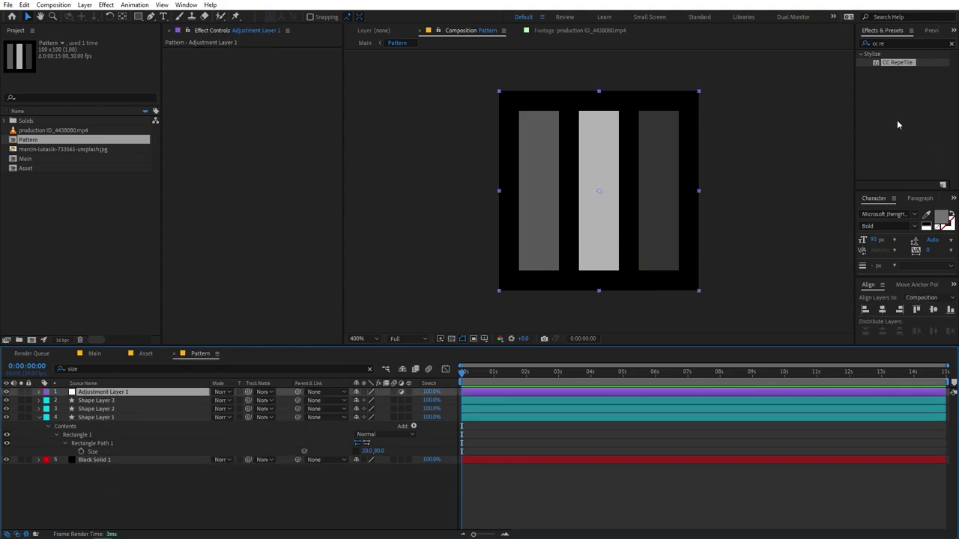
Step: Apply Gaussian Blur to the adjustment layer in the Pattern composition and set its Blurriness to 10
{"action": "left_click", "coordinate": [897, 44]}
{"action": "type", "text": "gauss"}
{"action": "left_click_drag", "start_coordinate": [909, 62], "coordinate": [135, 393]}
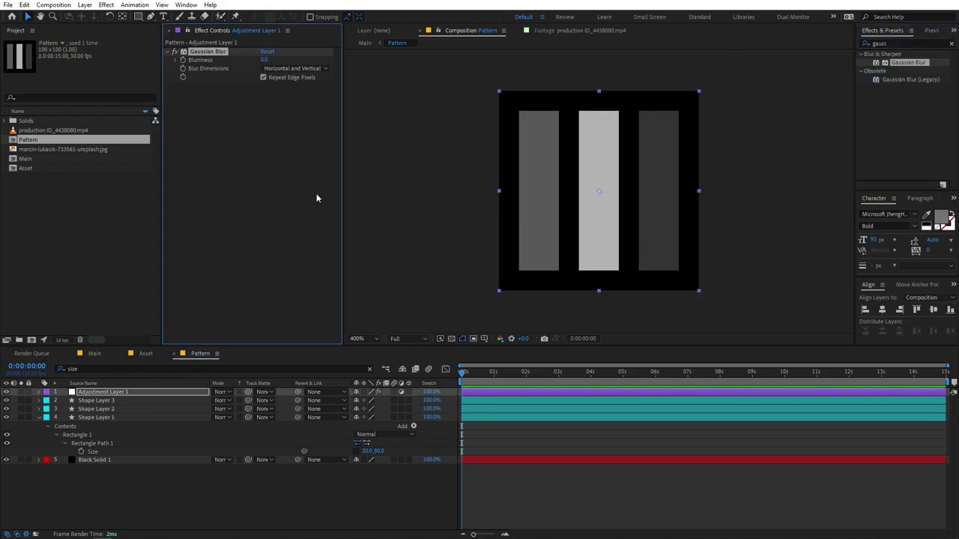
{"action": "left_click_drag", "start_coordinate": [264, 59], "coordinate": [292, 68]}
{"action": "left_click", "coordinate": [265, 58]}
{"action": "type", "text": "10"}
{"action": "key", "text": "Return"}
Step: Draw a horizontal black line with a stroke of about 13 px across the bars' upper part, placing its layer beneath the adjustment layer
{"action": "left_click", "coordinate": [139, 33]}
{"action": "left_click", "coordinate": [150, 16]}
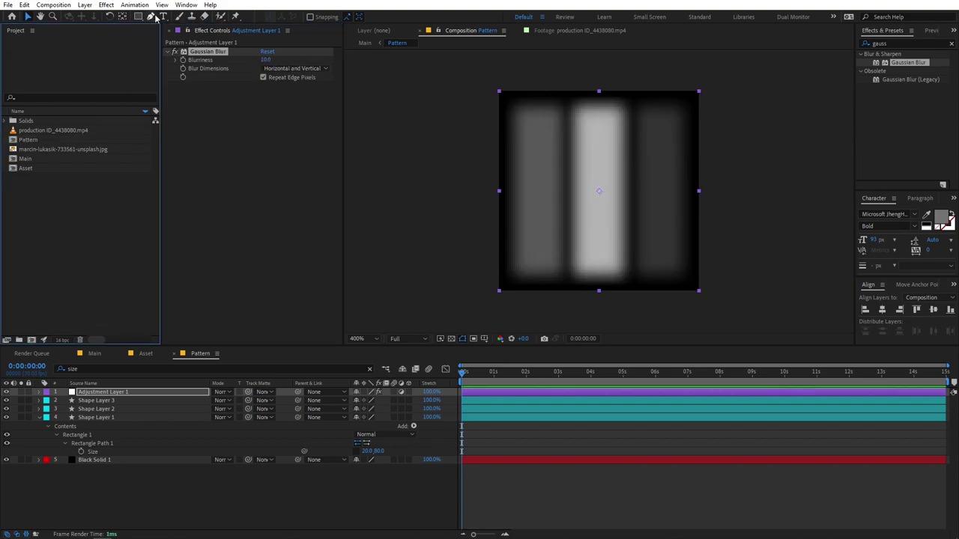
{"action": "left_click", "coordinate": [254, 478]}
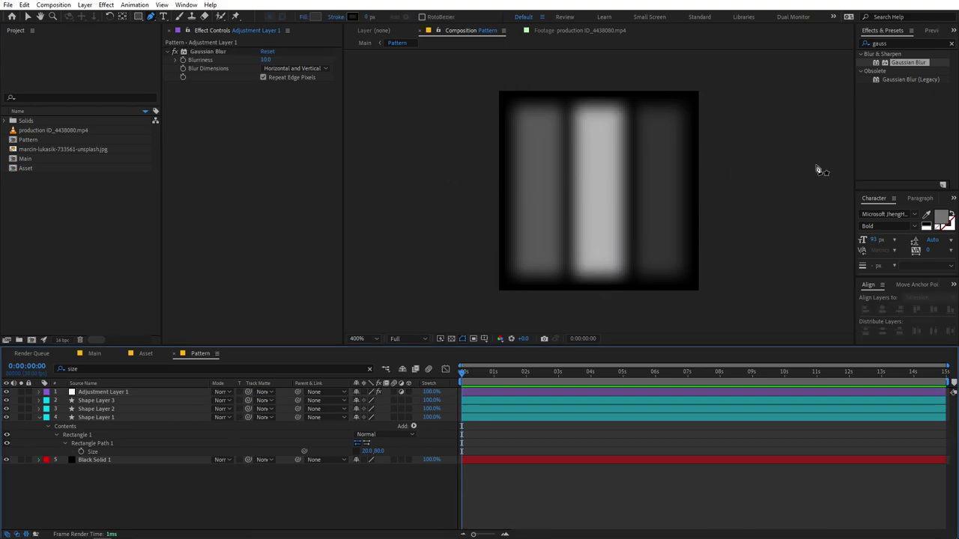
{"action": "left_click", "coordinate": [479, 138]}
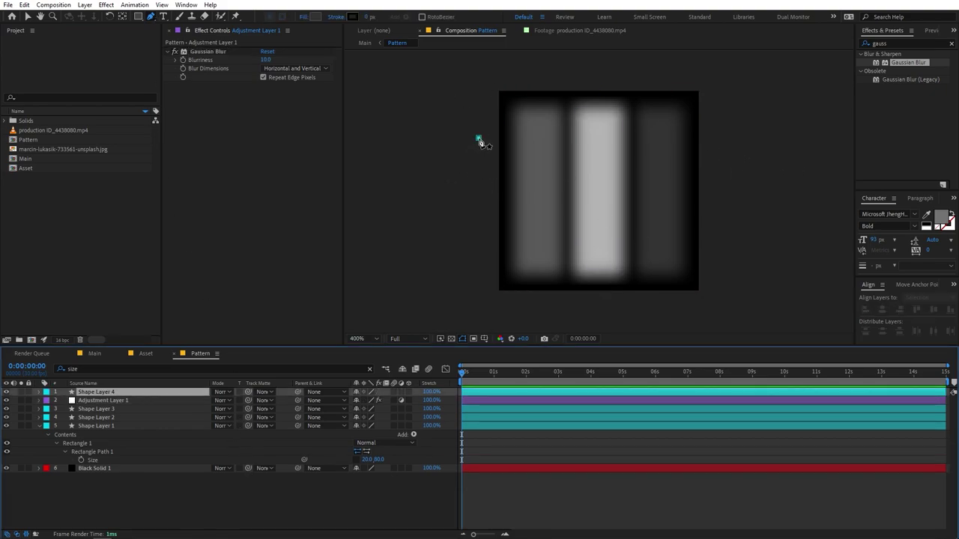
{"action": "left_click", "coordinate": [732, 139]}
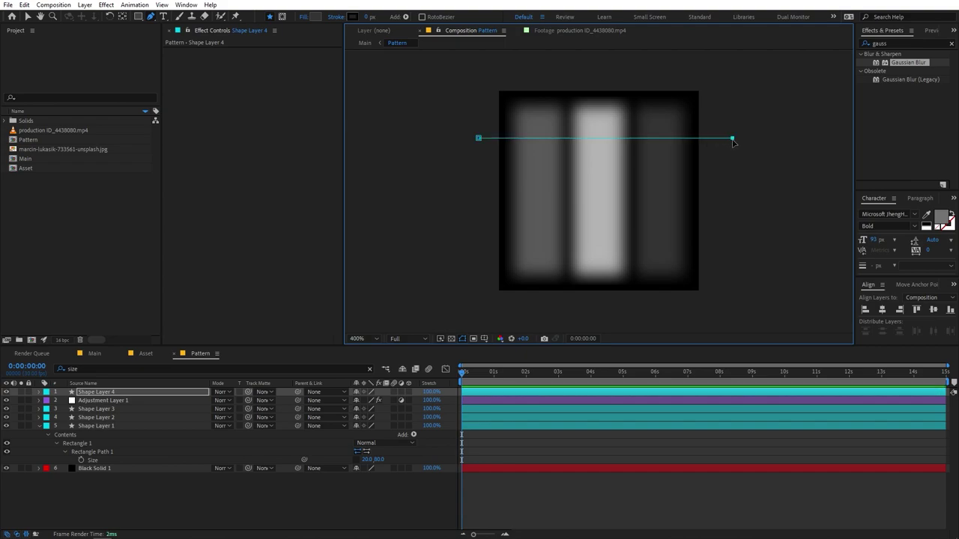
{"action": "left_click_drag", "start_coordinate": [368, 17], "coordinate": [372, 16]}
{"action": "left_click_drag", "start_coordinate": [153, 394], "coordinate": [152, 403]}
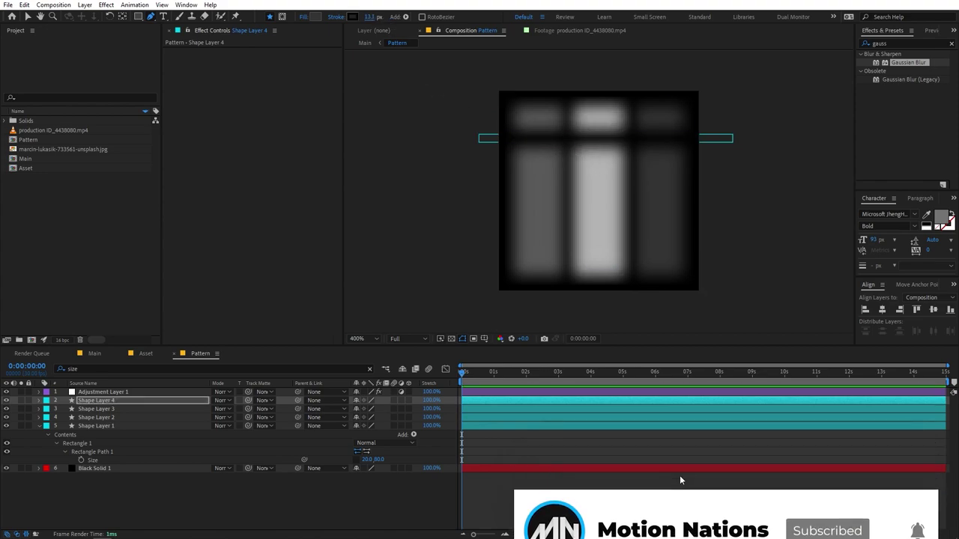
{"action": "left_click", "coordinate": [690, 121]}
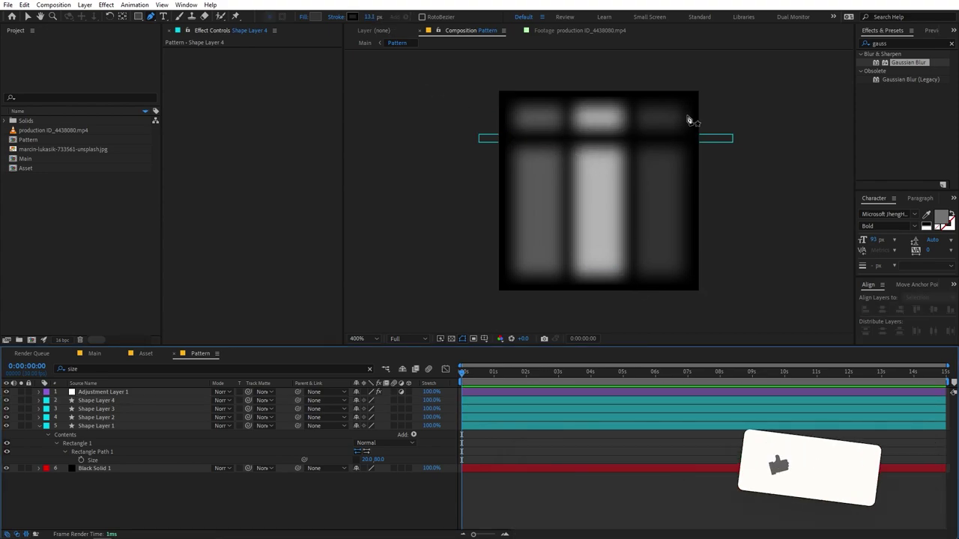
Step: Duplicate the horizontal line twice and space the copies down the pattern so the three lines divide the bars into four rows
{"action": "left_click", "coordinate": [105, 402]}
{"action": "key", "text": "ctrl+d"}
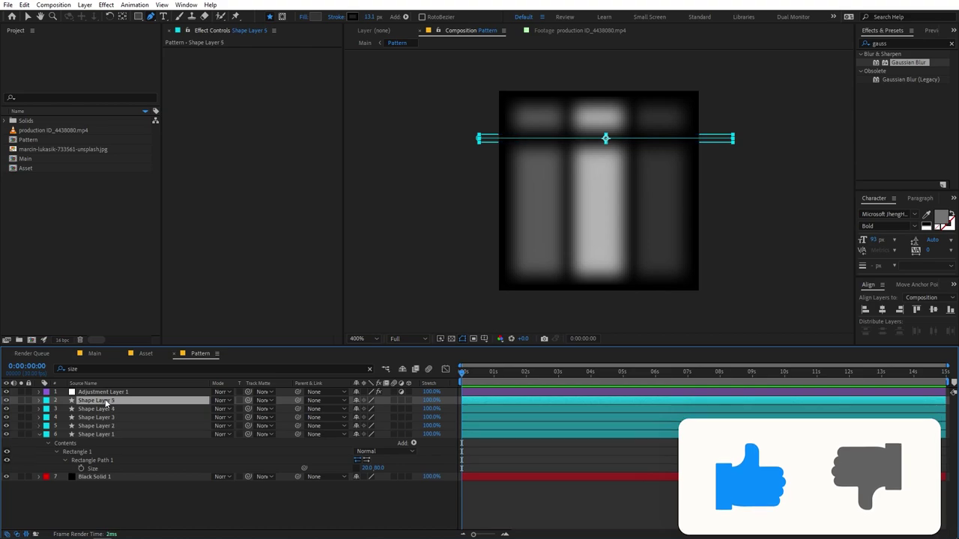
{"action": "key", "text": "v"}
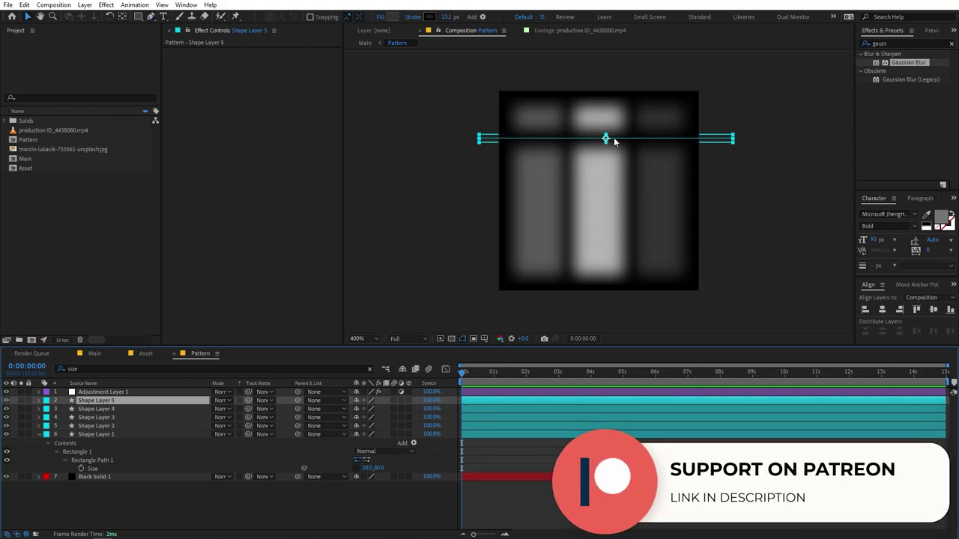
{"action": "left_click_drag", "start_coordinate": [607, 140], "coordinate": [606, 240]}
{"action": "key", "text": "ctrl+d"}
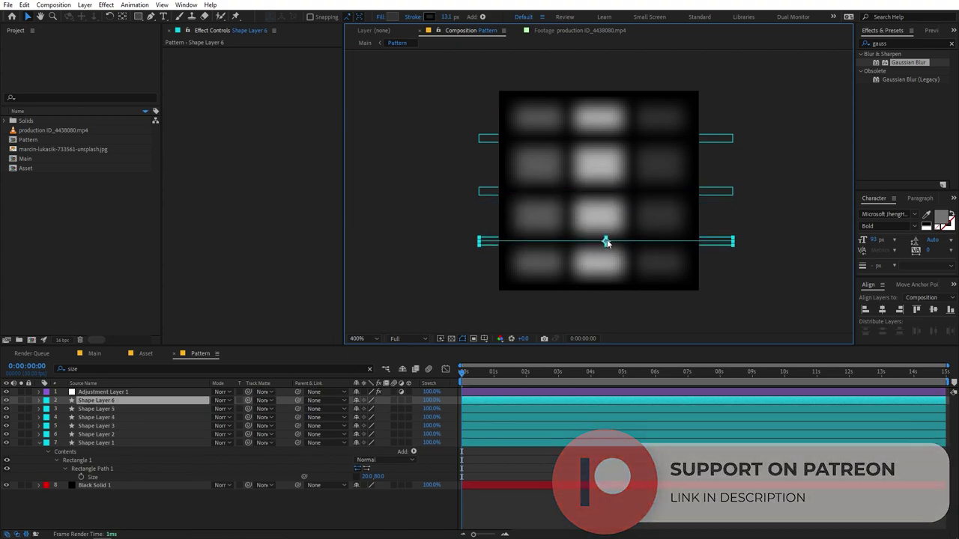
{"action": "left_click", "coordinate": [615, 496]}
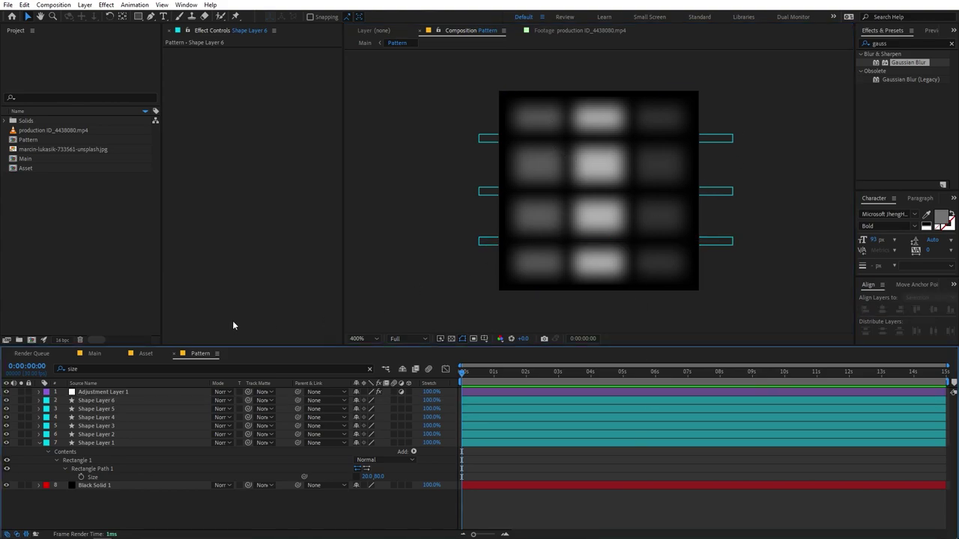
Step: In the Main composition, brighten the Asset layer's Levels with Gamma at 2.97 and Input White at about 31483
{"action": "left_click", "coordinate": [94, 354]}
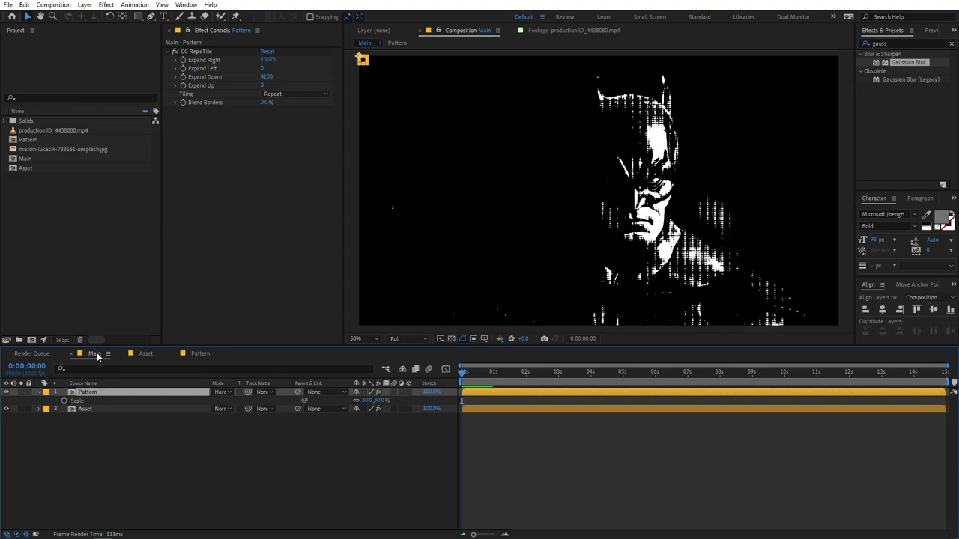
{"action": "left_click", "coordinate": [638, 450]}
{"action": "scroll", "coordinate": [679, 162], "scroll_direction": "up", "scroll_amount": 3}
{"action": "scroll", "coordinate": [679, 161], "scroll_direction": "down", "scroll_amount": 3}
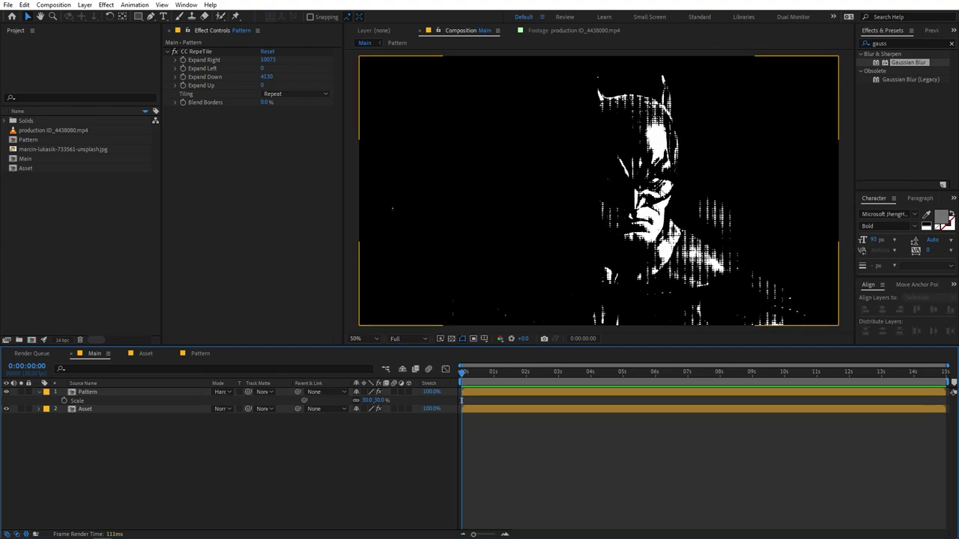
{"action": "left_click", "coordinate": [102, 406]}
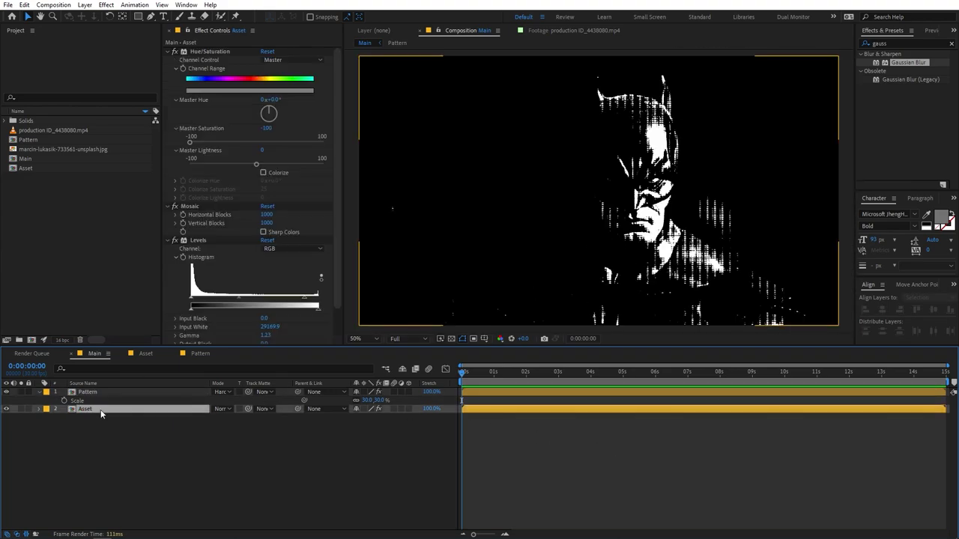
{"action": "left_click_drag", "start_coordinate": [237, 299], "coordinate": [204, 305]}
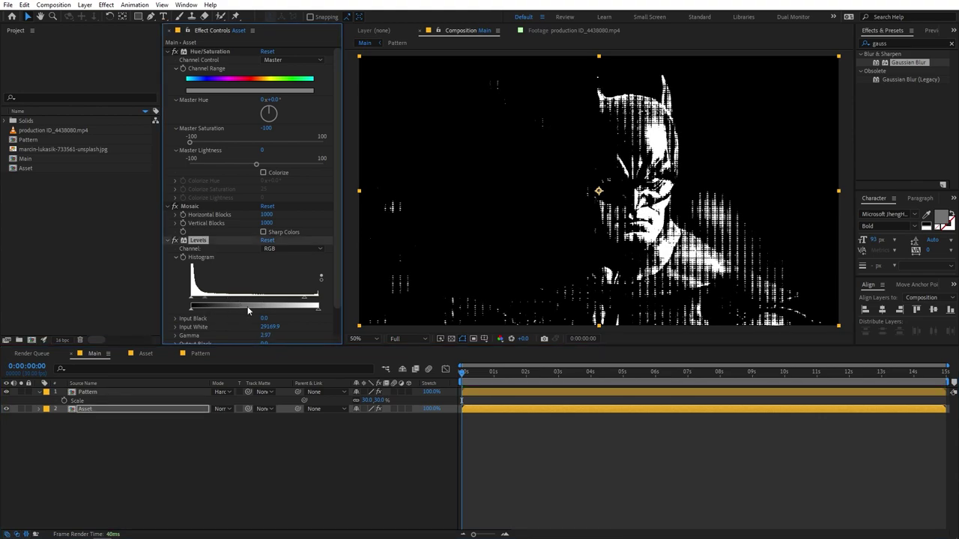
{"action": "mouse_move", "coordinate": [304, 298]}
{"action": "left_mouse_down"}
{"action": "mouse_move", "coordinate": [345, 303]}
{"action": "mouse_move", "coordinate": [314, 311]}
{"action": "left_mouse_up"}
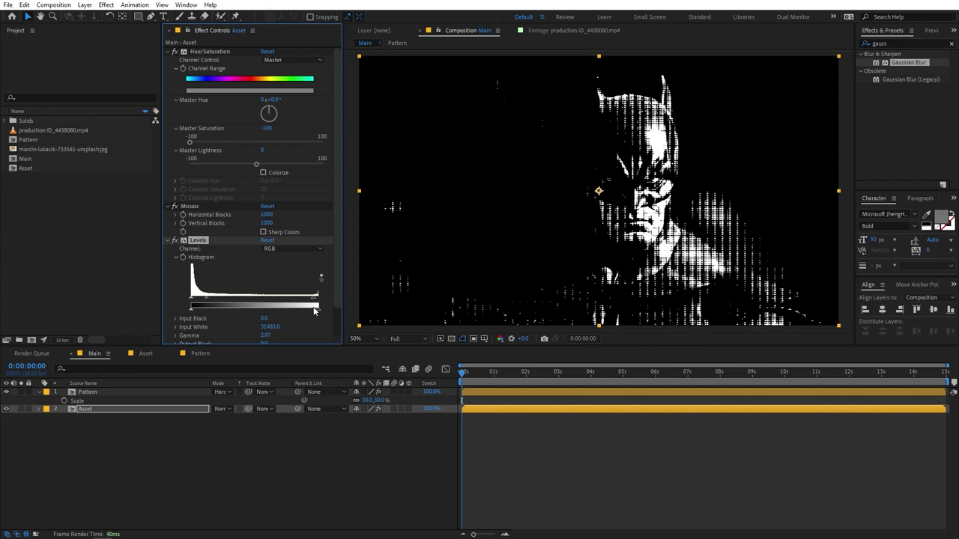
{"action": "left_click", "coordinate": [311, 458]}
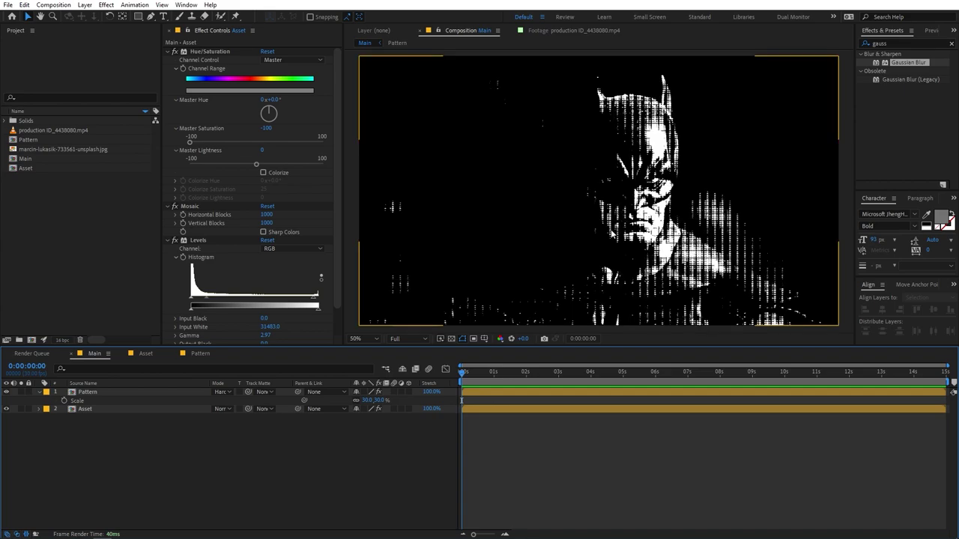
Step: Pre-compose the Pattern and Asset layers together into a new composition named Look
{"action": "left_click_drag", "start_coordinate": [135, 447], "coordinate": [87, 397]}
{"action": "right_click", "coordinate": [87, 397]}
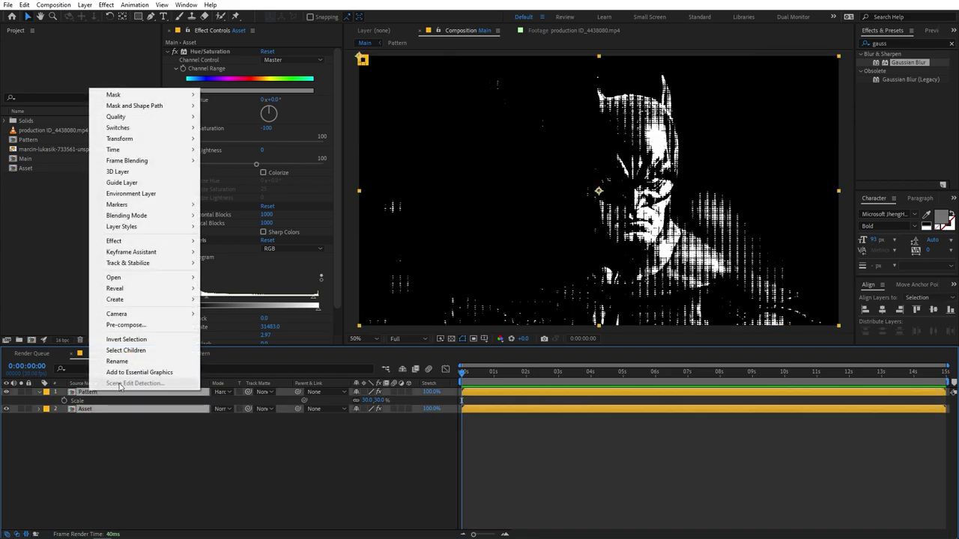
{"action": "left_click", "coordinate": [142, 327]}
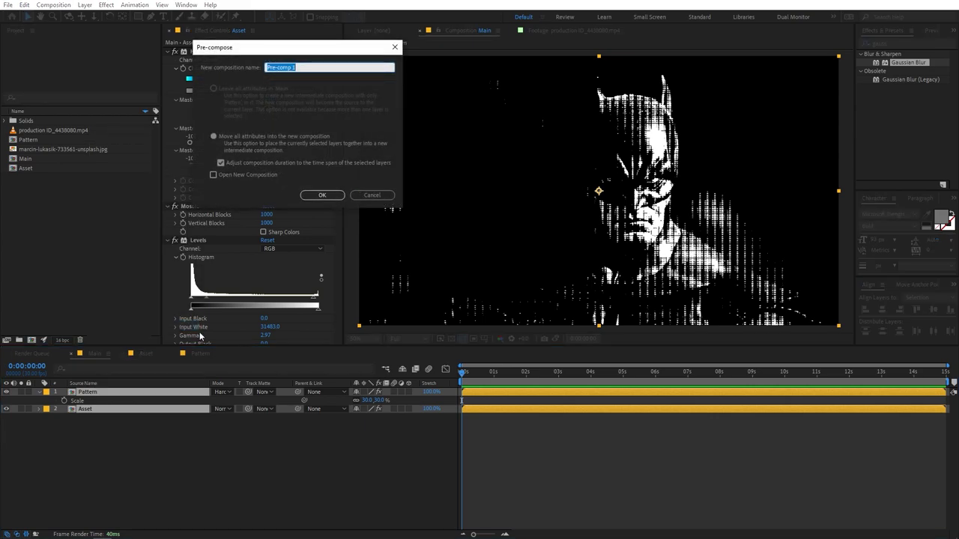
{"action": "type", "text": "Look"}
{"action": "left_click", "coordinate": [324, 196]}
Step: Apply the Stylize Glow effect to the Look layer
{"action": "left_click", "coordinate": [93, 393]}
{"action": "left_click", "coordinate": [904, 41]}
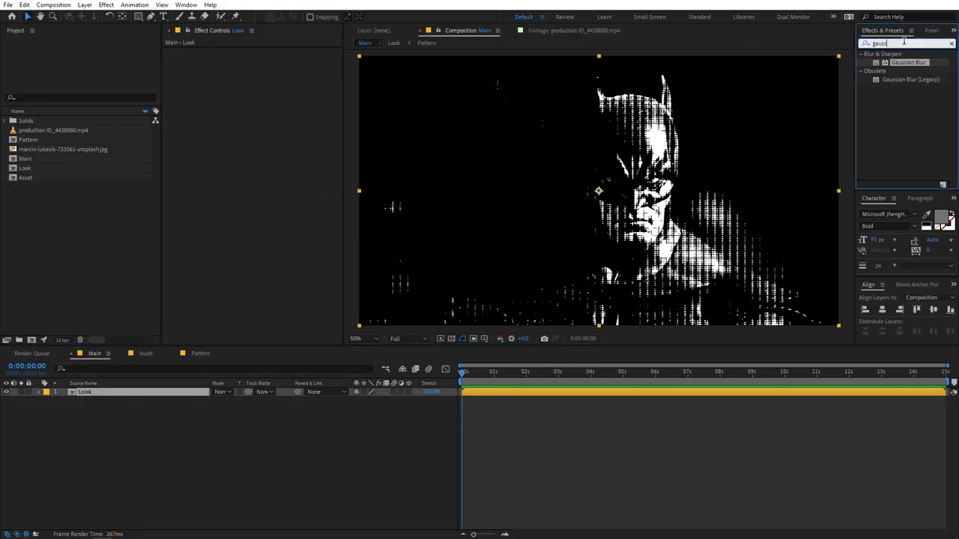
{"action": "double_click", "coordinate": [904, 42]}
{"action": "type", "text": "glo"}
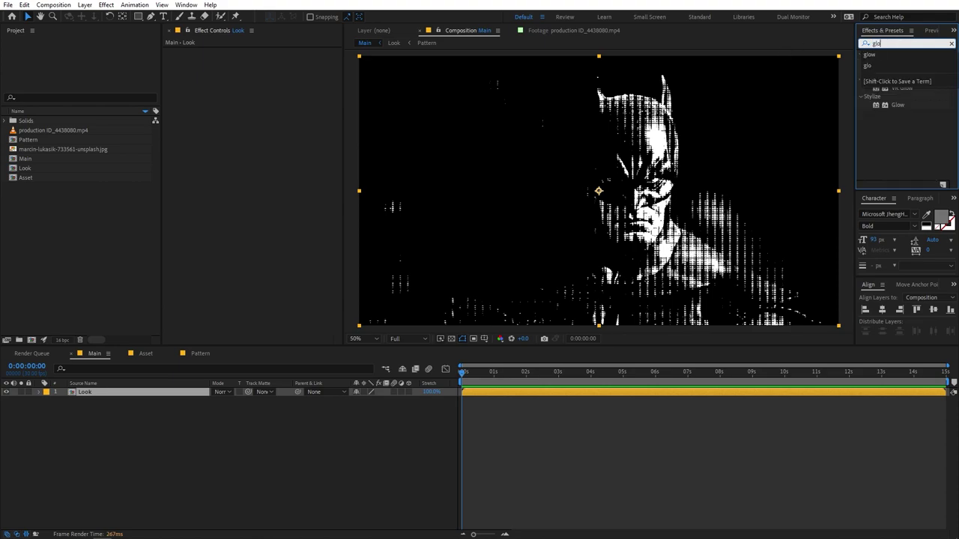
{"action": "left_click_drag", "start_coordinate": [897, 105], "coordinate": [214, 173]}
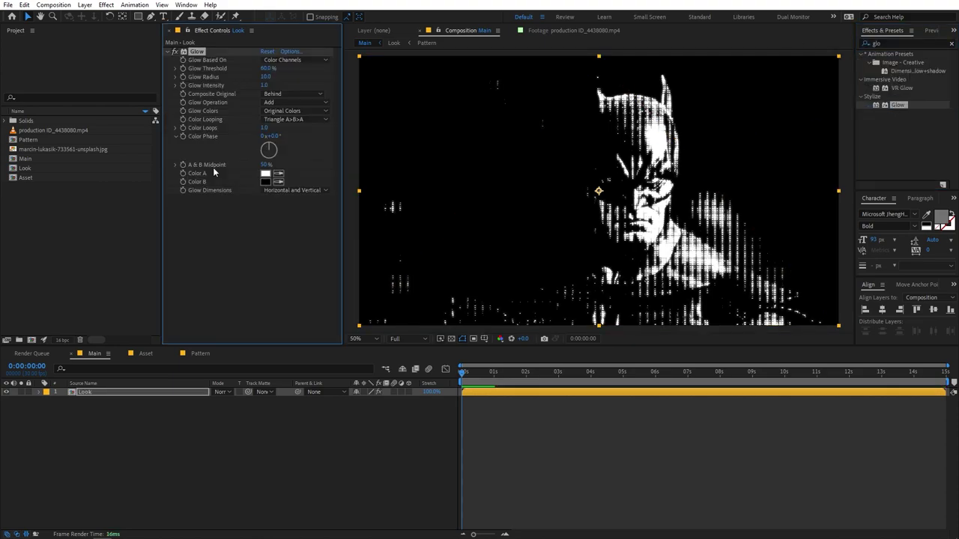
Step: Add the Tritone effect to the Look layer below Glow and set its Midtones to a bright green
{"action": "double_click", "coordinate": [895, 43]}
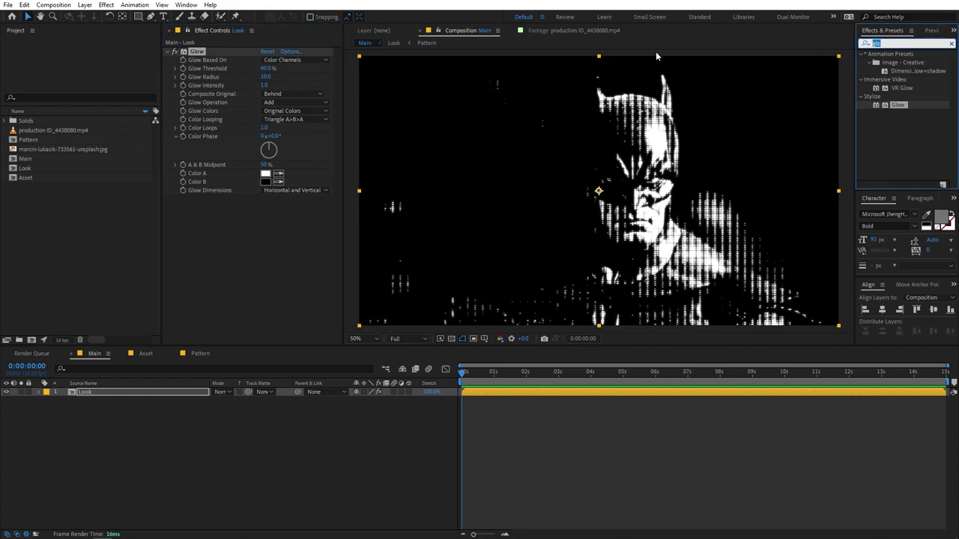
{"action": "type", "text": "trit"}
{"action": "left_click_drag", "start_coordinate": [900, 62], "coordinate": [204, 266]}
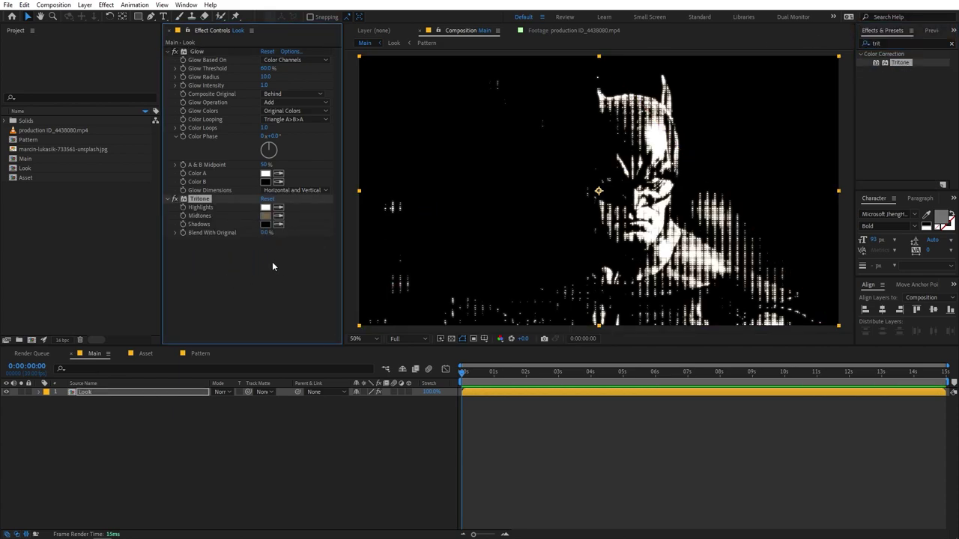
{"action": "left_click", "coordinate": [266, 299]}
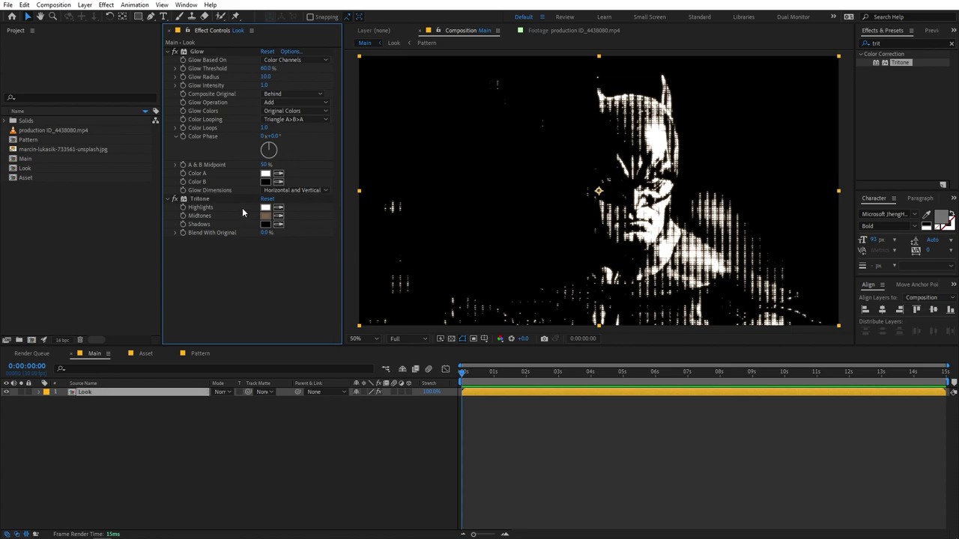
{"action": "left_click", "coordinate": [265, 215]}
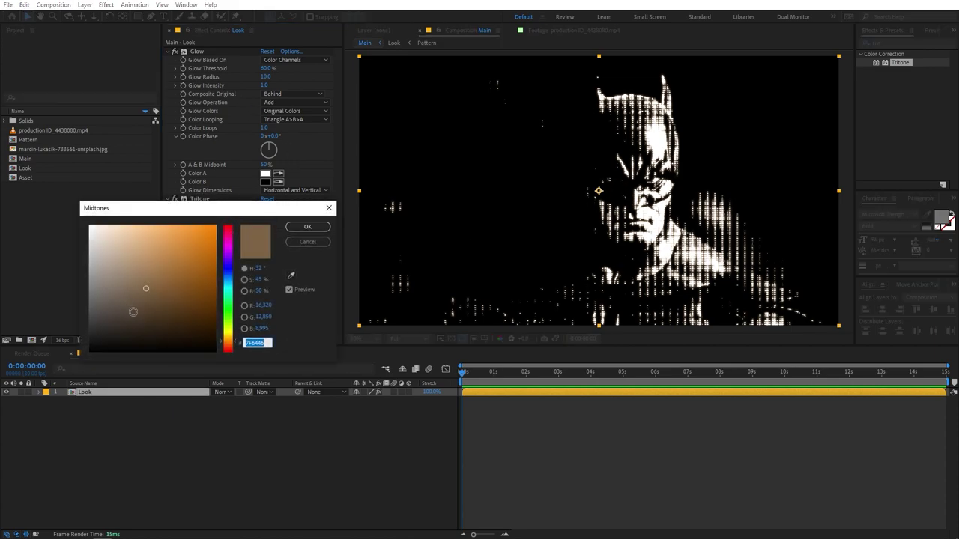
{"action": "left_click", "coordinate": [231, 305]}
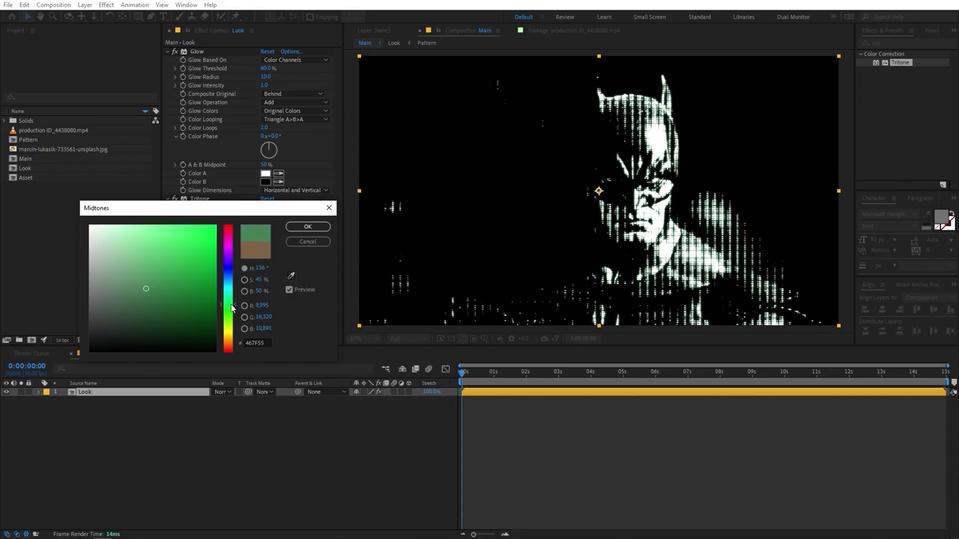
{"action": "left_click", "coordinate": [312, 234]}
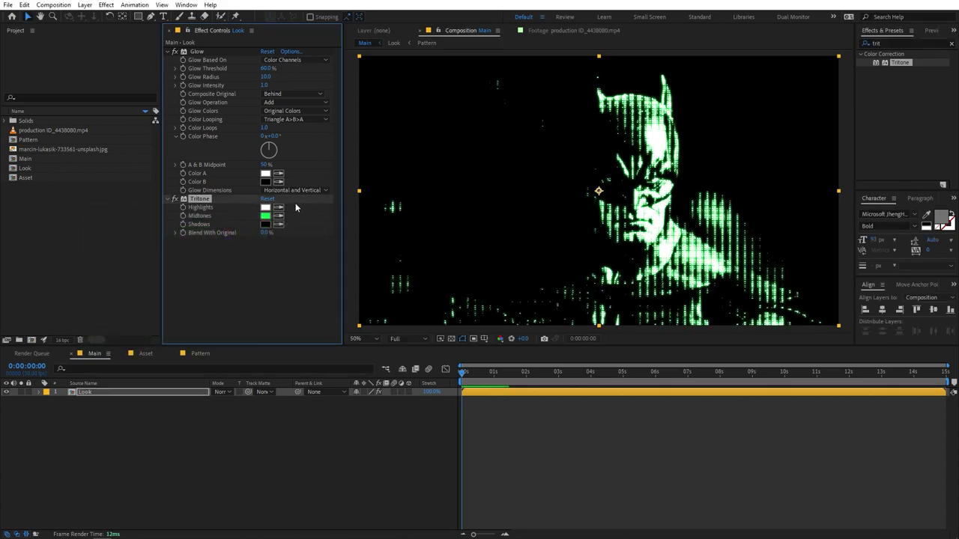
Step: Set the Tritone Highlights to the pale green CBFFDD
{"action": "left_click", "coordinate": [270, 211]}
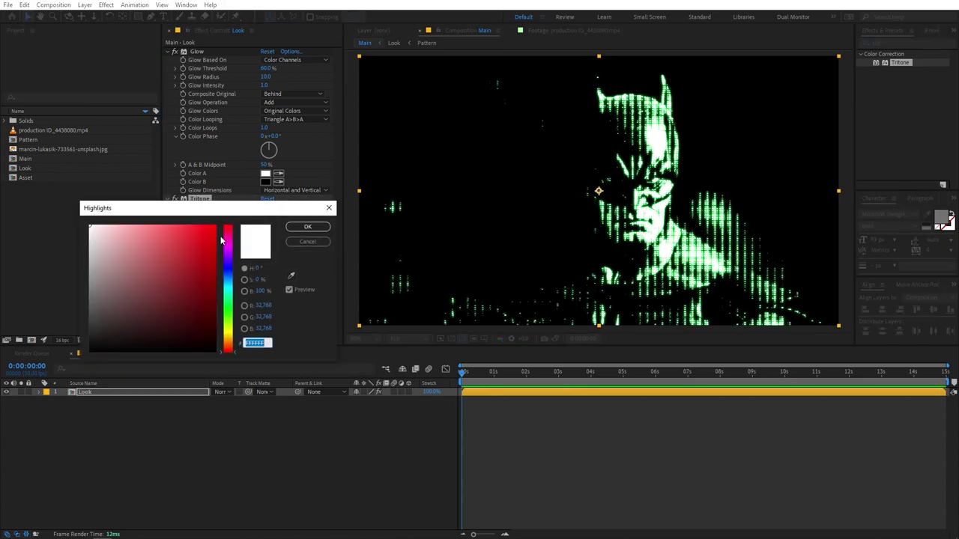
{"action": "left_click", "coordinate": [231, 305]}
{"action": "mouse_move", "coordinate": [184, 258]}
{"action": "left_mouse_down"}
{"action": "mouse_move", "coordinate": [113, 247]}
{"action": "mouse_move", "coordinate": [200, 209]}
{"action": "mouse_move", "coordinate": [77, 202]}
{"action": "mouse_move", "coordinate": [129, 201]}
{"action": "mouse_move", "coordinate": [115, 205]}
{"action": "left_mouse_up"}
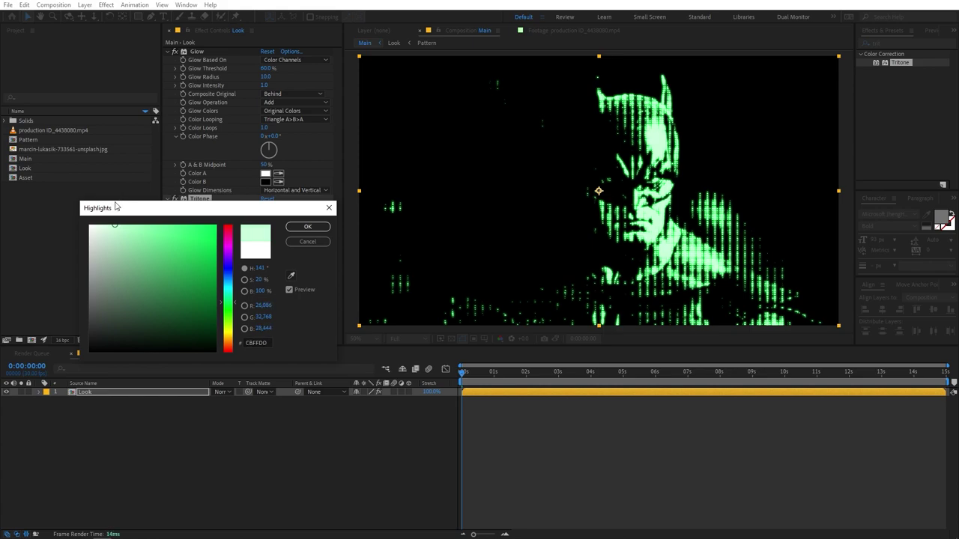
{"action": "left_click", "coordinate": [307, 227]}
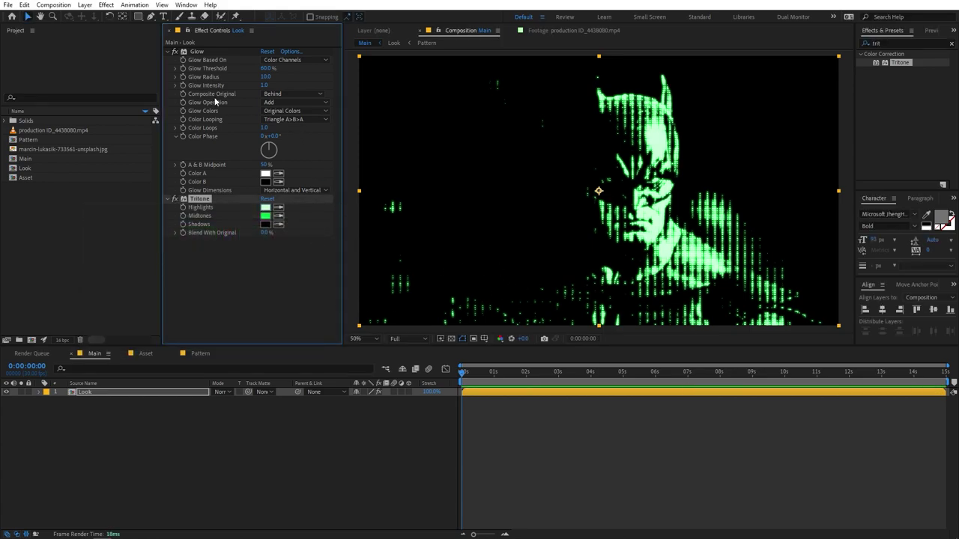
Step: Set the Look layer's Glow effect to a Glow Radius of 4 and a Glow Intensity of 0.2
{"action": "left_click", "coordinate": [196, 50]}
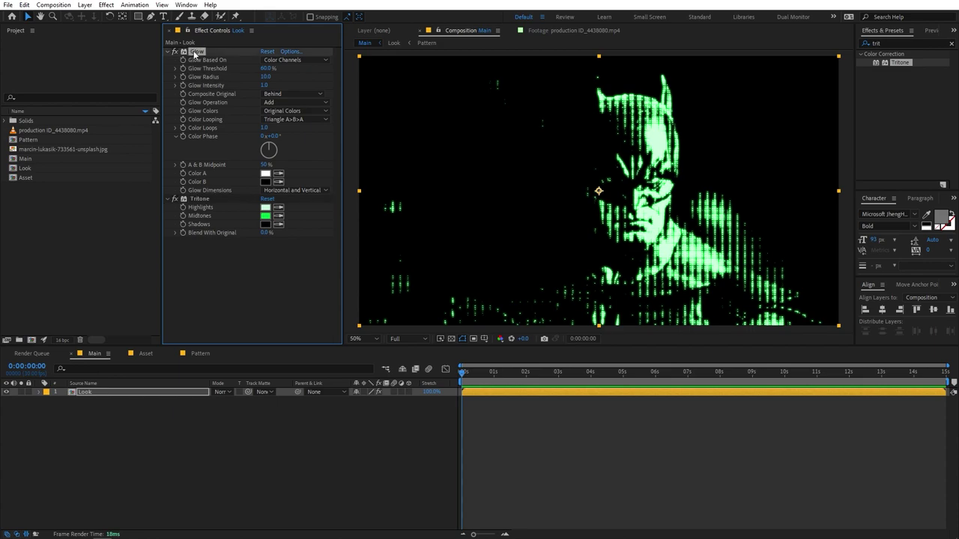
{"action": "scroll", "coordinate": [581, 189], "scroll_direction": "up", "scroll_amount": 4}
{"action": "left_click_drag", "start_coordinate": [594, 190], "coordinate": [548, 136]}
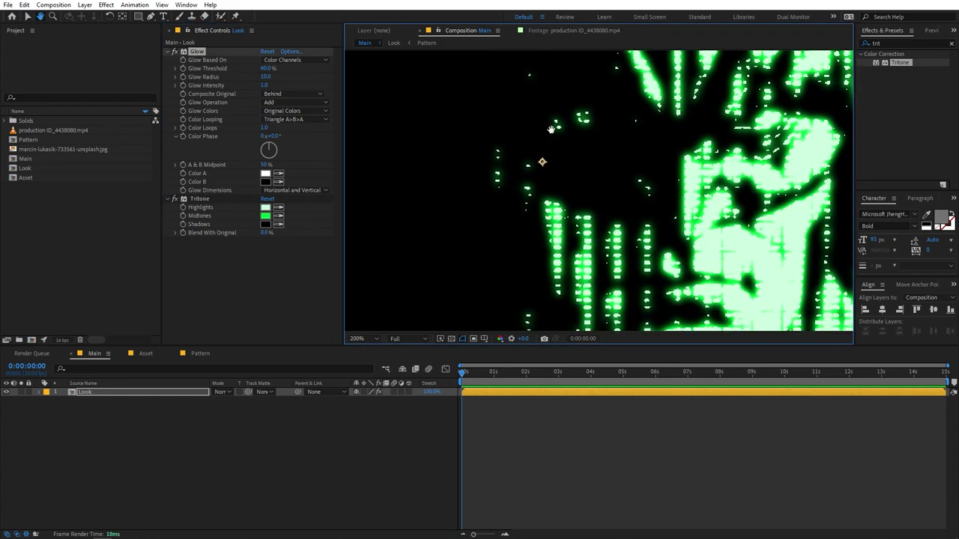
{"action": "left_click_drag", "start_coordinate": [265, 76], "coordinate": [239, 84]}
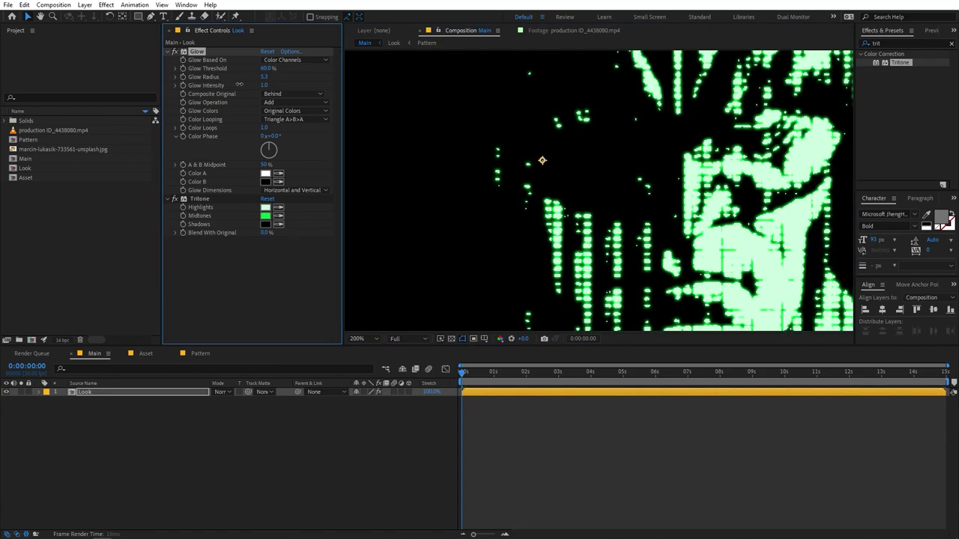
{"action": "left_click", "coordinate": [266, 77]}
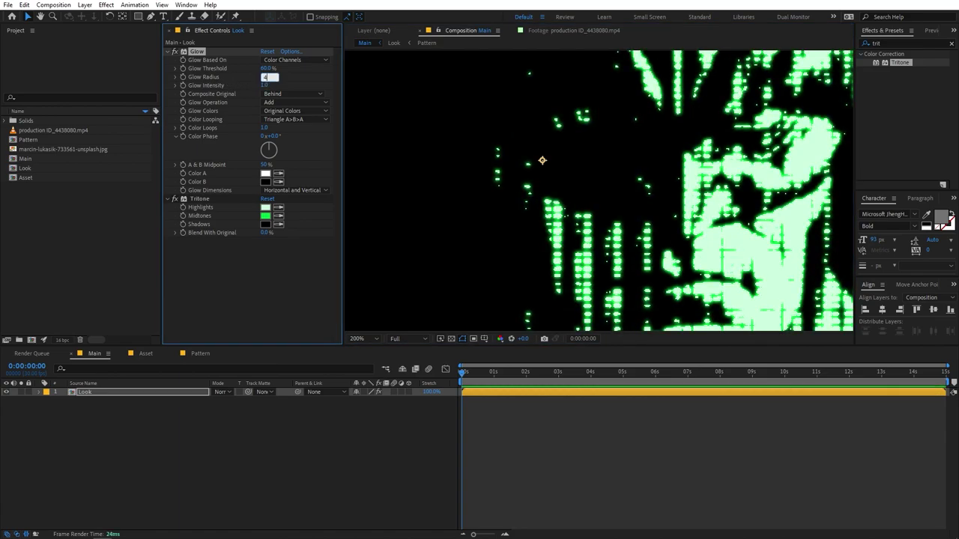
{"action": "type", "text": "4"}
{"action": "key", "text": "Return"}
{"action": "left_click", "coordinate": [262, 86]}
{"action": "type", "text": "0.2"}
{"action": "key", "text": "Return"}
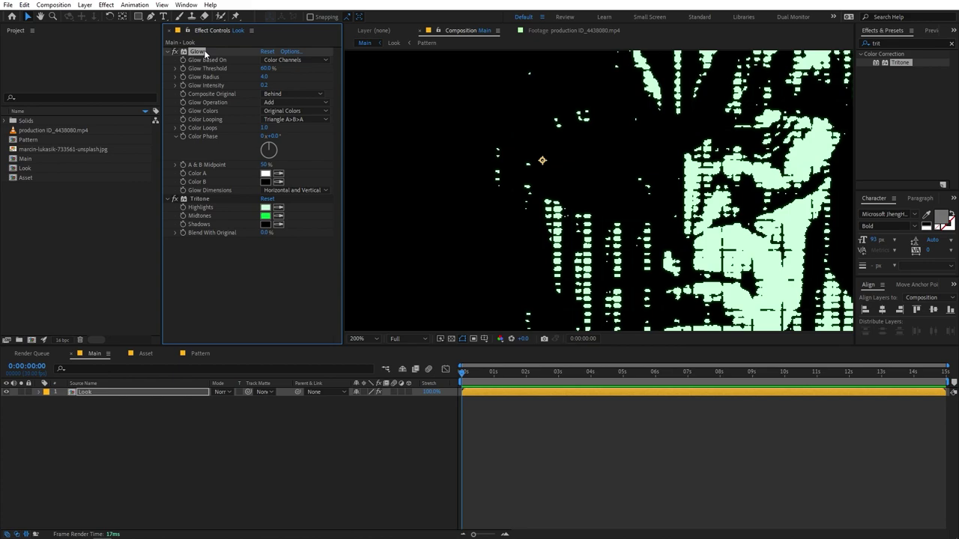
Step: Duplicate the Glow effect and set the copy's Glow Radius to 16.8 and Glow Intensity to 0.4
{"action": "key", "text": "ctrl+d"}
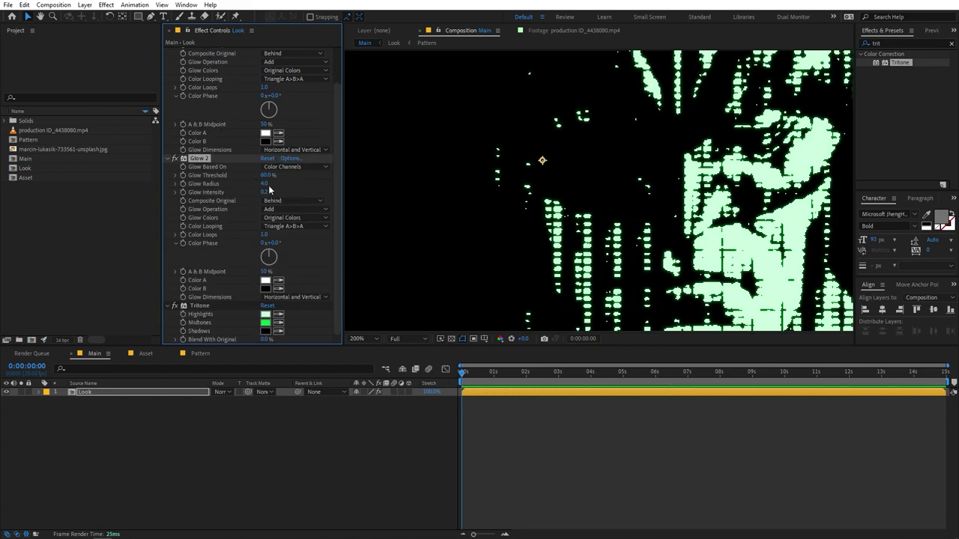
{"action": "left_click_drag", "start_coordinate": [264, 183], "coordinate": [327, 182]}
{"action": "left_click", "coordinate": [264, 192]}
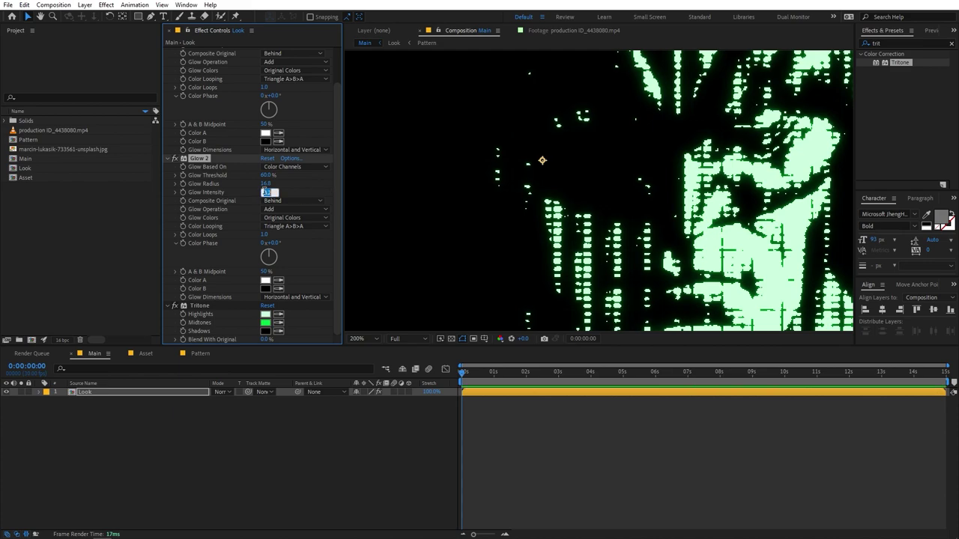
{"action": "type", "text": ".4"}
{"action": "key", "text": "Return"}
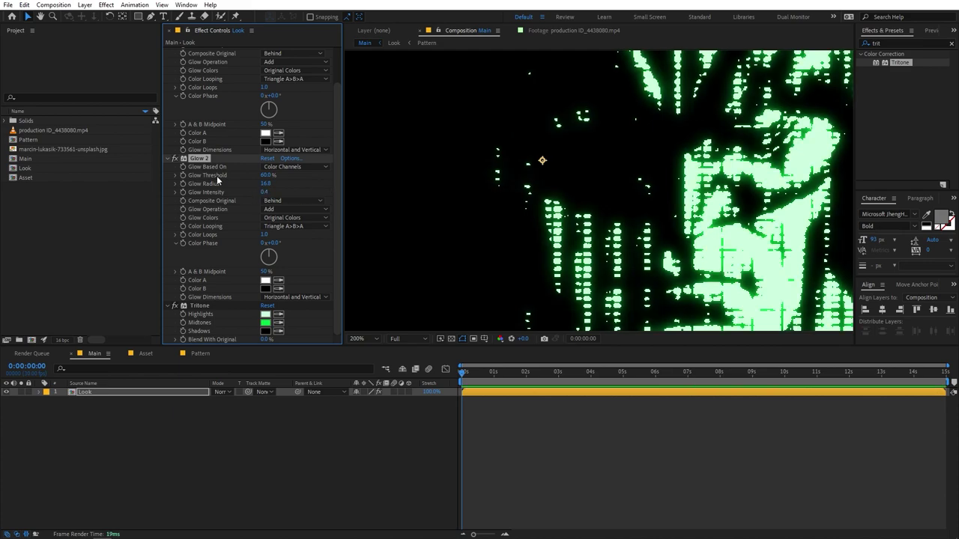
Step: Duplicate Glow 2 and set the new copy's Glow Radius to 43.8 and Glow Intensity to 0.1
{"action": "key", "text": "ctrl+d"}
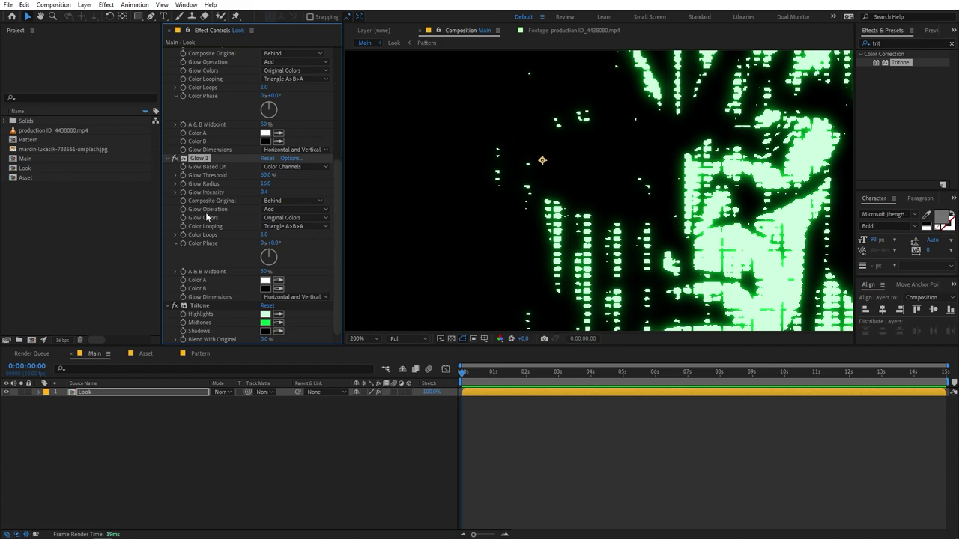
{"action": "left_click", "coordinate": [266, 184]}
{"action": "type", "text": "350"}
{"action": "key", "text": "Return"}
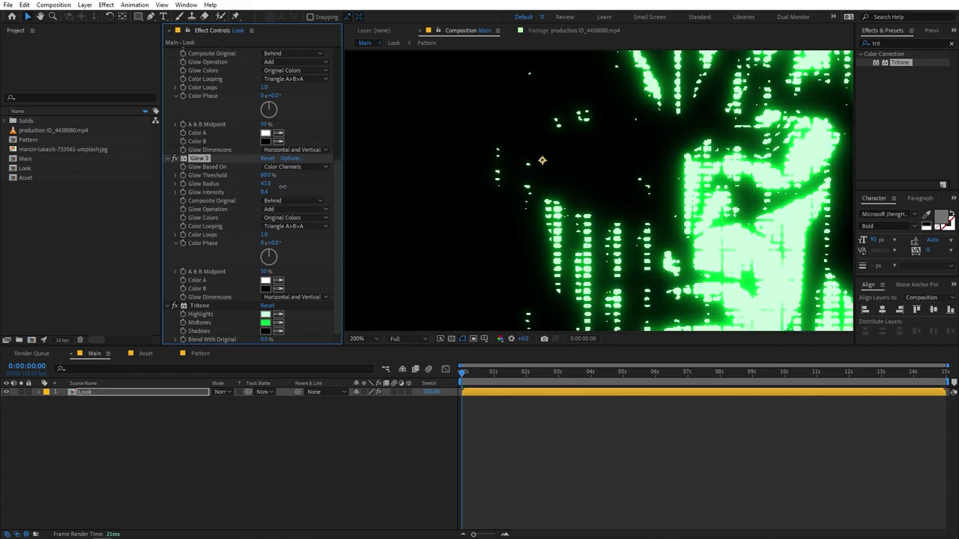
{"action": "left_click_drag", "start_coordinate": [266, 193], "coordinate": [107, 199]}
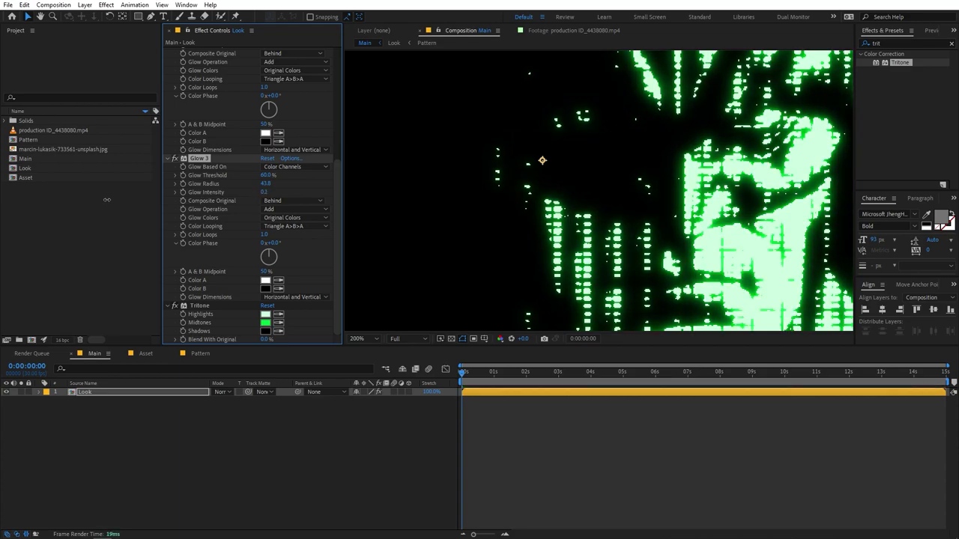
{"action": "scroll", "coordinate": [495, 234], "scroll_direction": "down", "scroll_amount": 3}
{"action": "scroll", "coordinate": [626, 224], "scroll_direction": "up", "scroll_amount": 1}
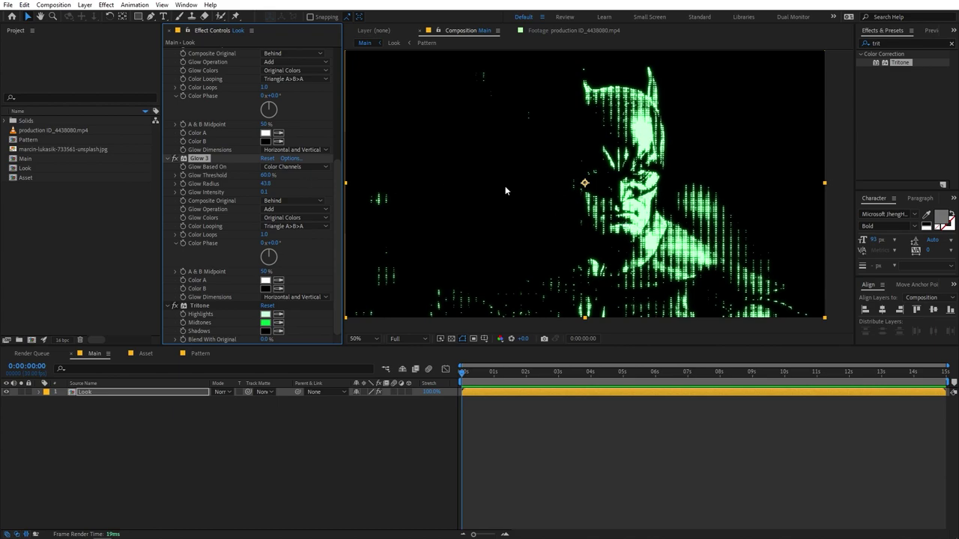
Step: Collapse the Glow effects and temporarily disable all three to compare the look with and without them
{"action": "scroll", "coordinate": [206, 169], "scroll_direction": "up", "scroll_amount": 5}
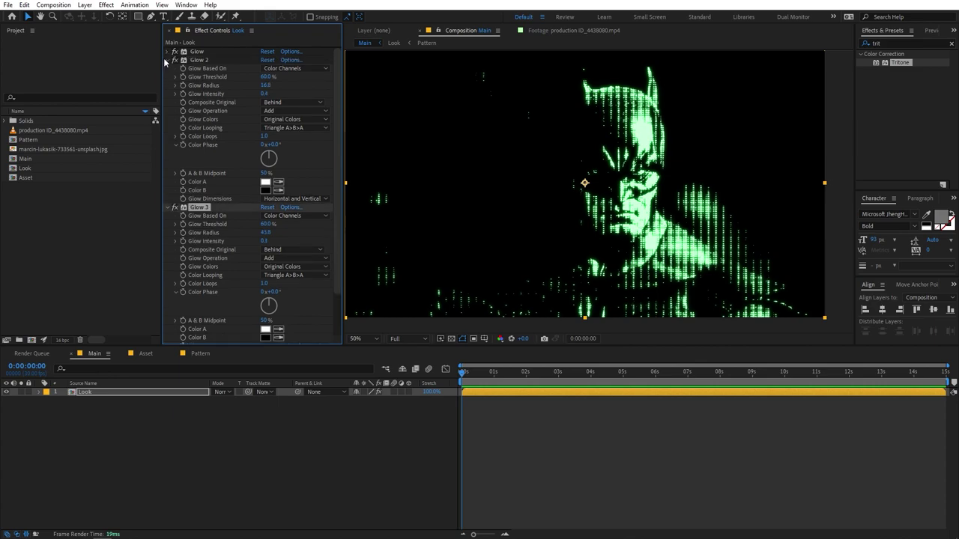
{"action": "left_click", "coordinate": [169, 58], "text": "ctrl"}
{"action": "left_click_drag", "start_coordinate": [174, 51], "coordinate": [176, 70]}
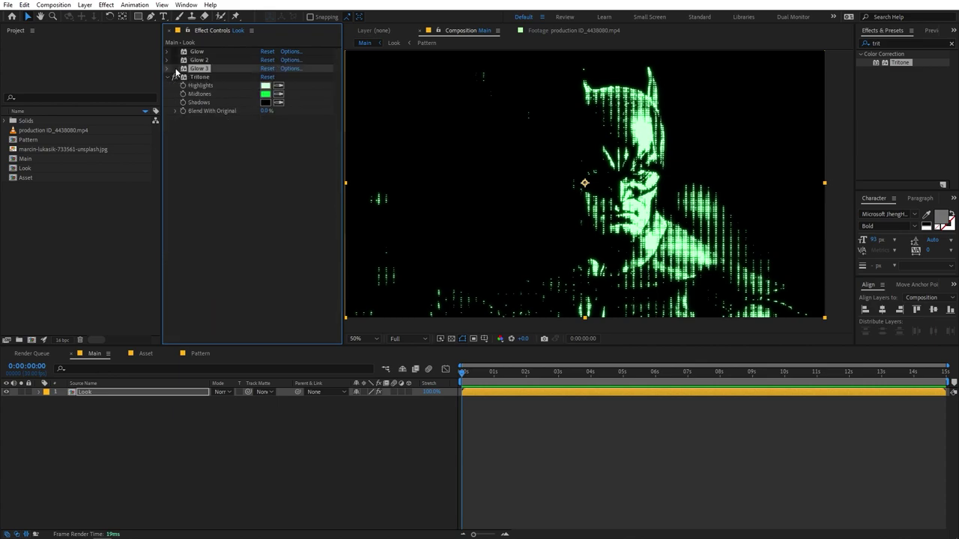
{"action": "key", "text": "ctrl+z"}
{"action": "left_click", "coordinate": [653, 442]}
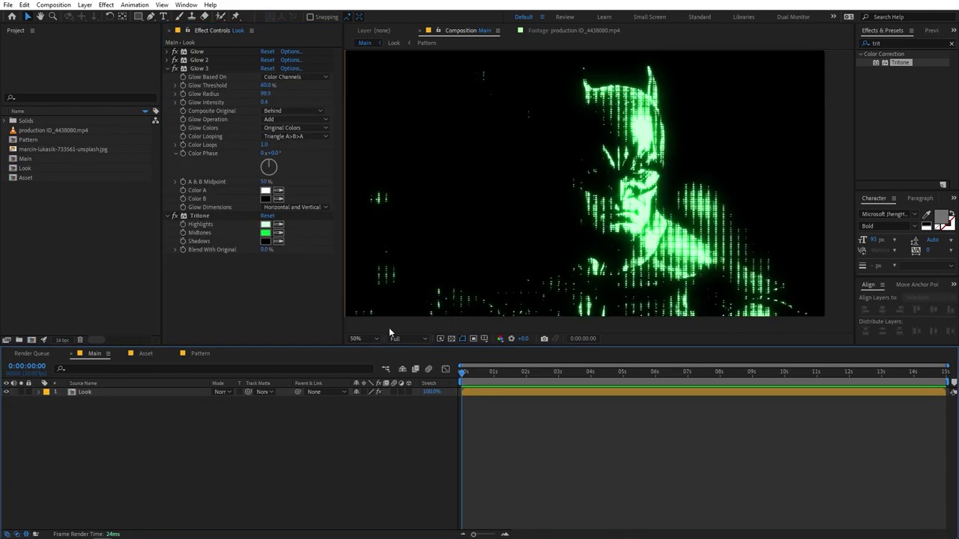
Step: In the Look composition, try Levels on the Asset layer with Input White 14135.2 and Gamma 0.92, and check it in Main
{"action": "left_click", "coordinate": [92, 391]}
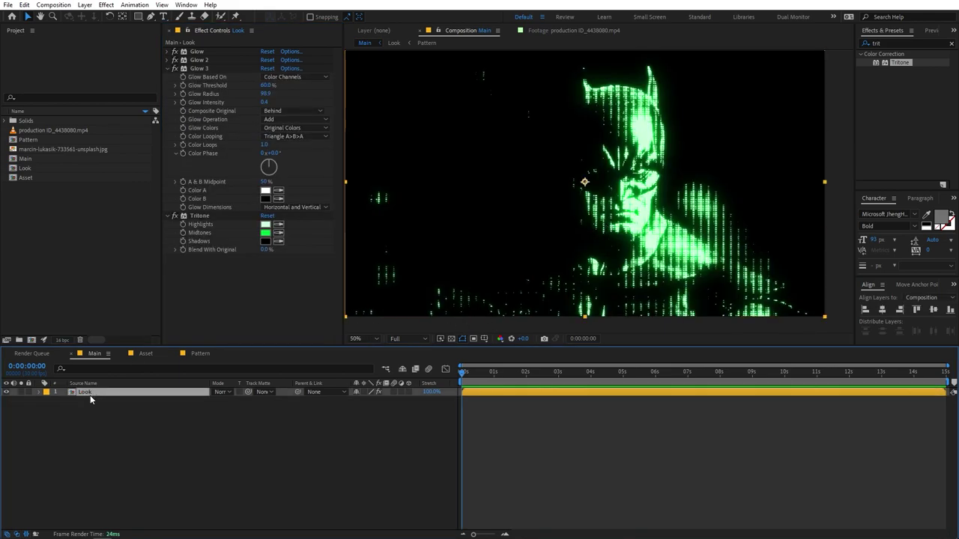
{"action": "double_click", "coordinate": [79, 393]}
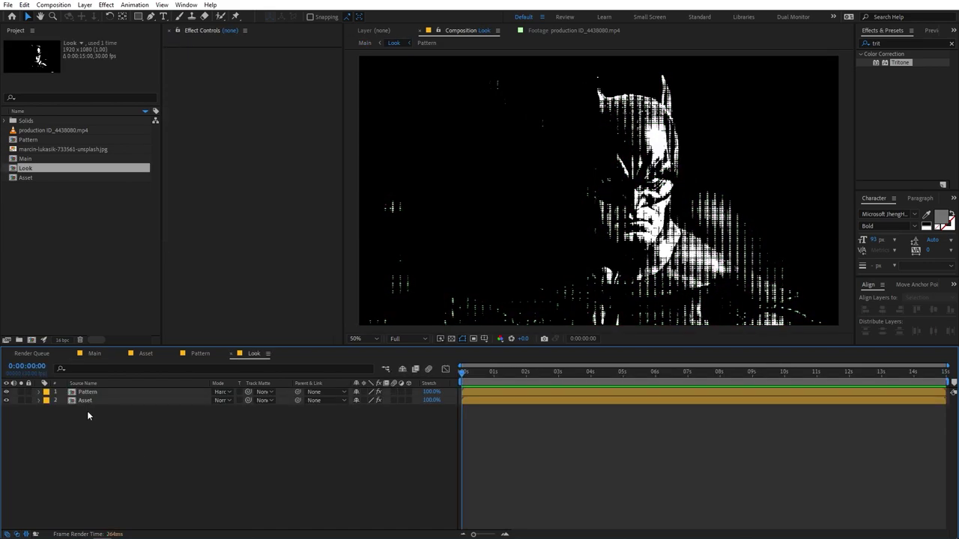
{"action": "left_click", "coordinate": [86, 401]}
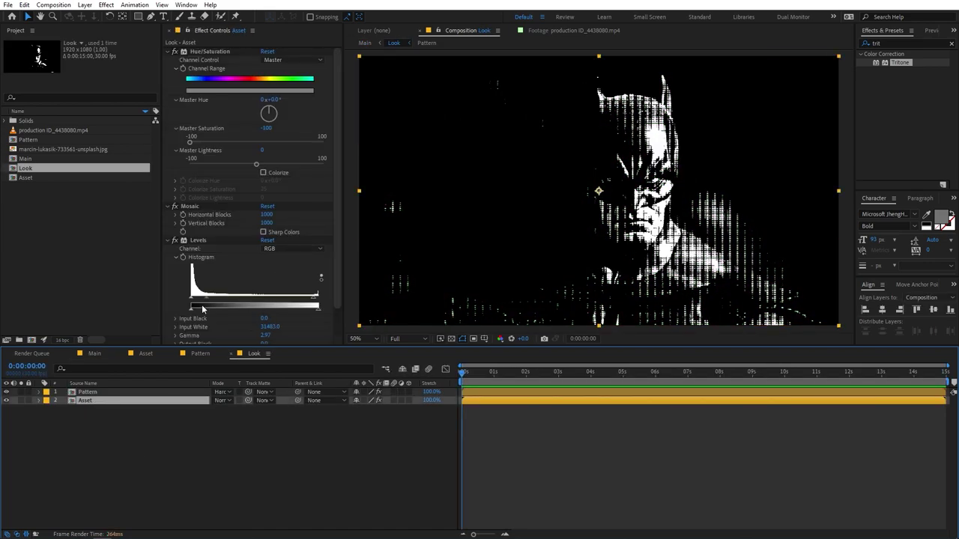
{"action": "mouse_move", "coordinate": [202, 302]}
{"action": "left_mouse_down"}
{"action": "mouse_move", "coordinate": [245, 296]}
{"action": "mouse_move", "coordinate": [194, 311]}
{"action": "left_mouse_up"}
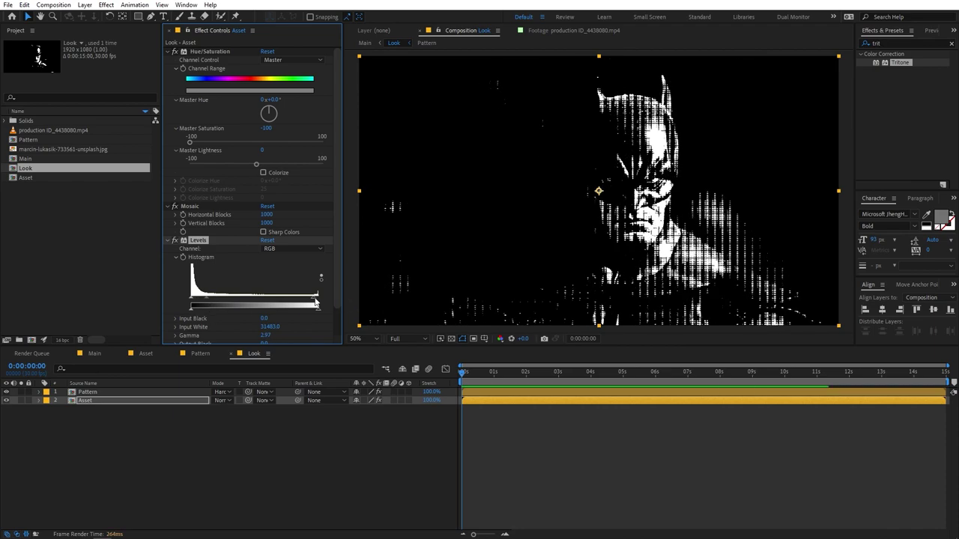
{"action": "left_click_drag", "start_coordinate": [318, 297], "coordinate": [220, 304]}
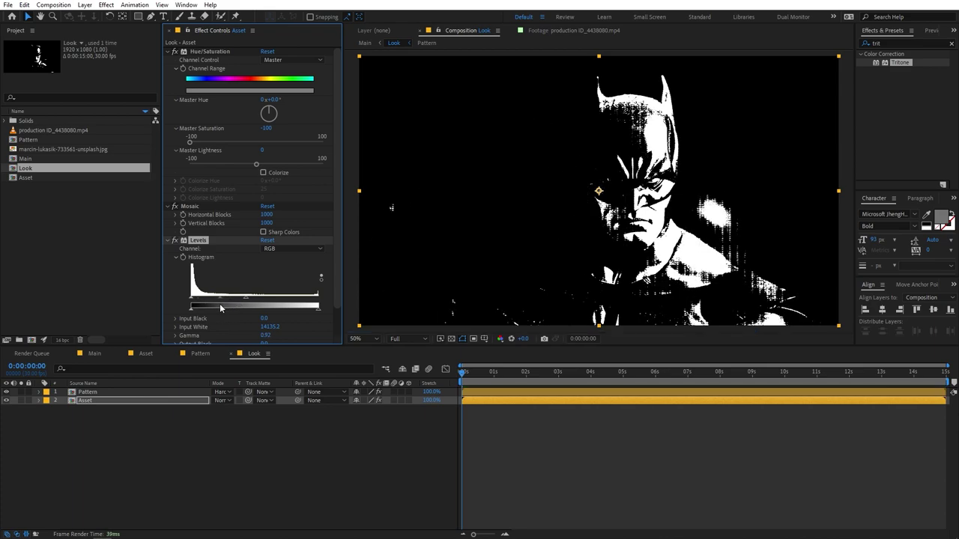
{"action": "left_click", "coordinate": [89, 352]}
{"action": "scroll", "coordinate": [656, 234], "scroll_direction": "down", "scroll_amount": 1}
{"action": "scroll", "coordinate": [657, 234], "scroll_direction": "up", "scroll_amount": 3}
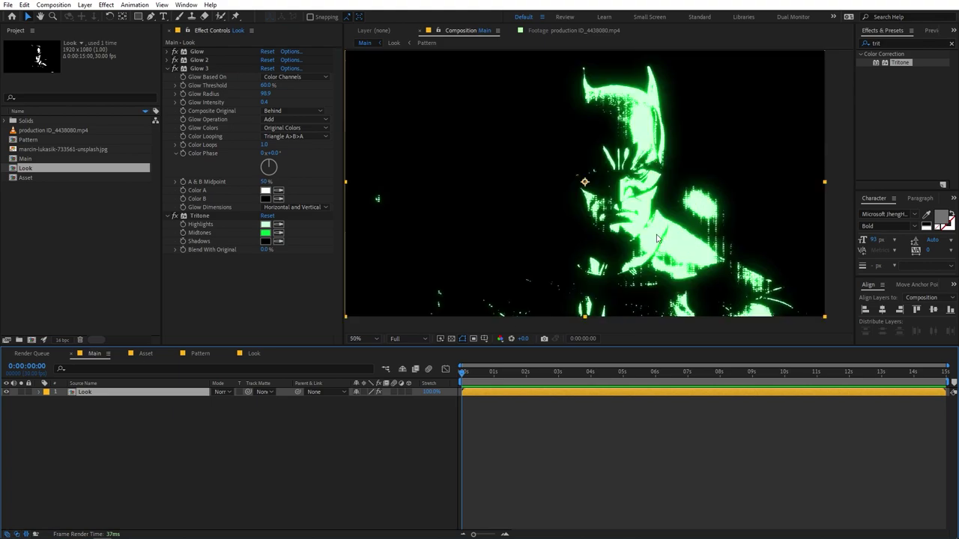
{"action": "scroll", "coordinate": [656, 239], "scroll_direction": "down", "scroll_amount": 4}
{"action": "scroll", "coordinate": [657, 238], "scroll_direction": "up", "scroll_amount": 2}
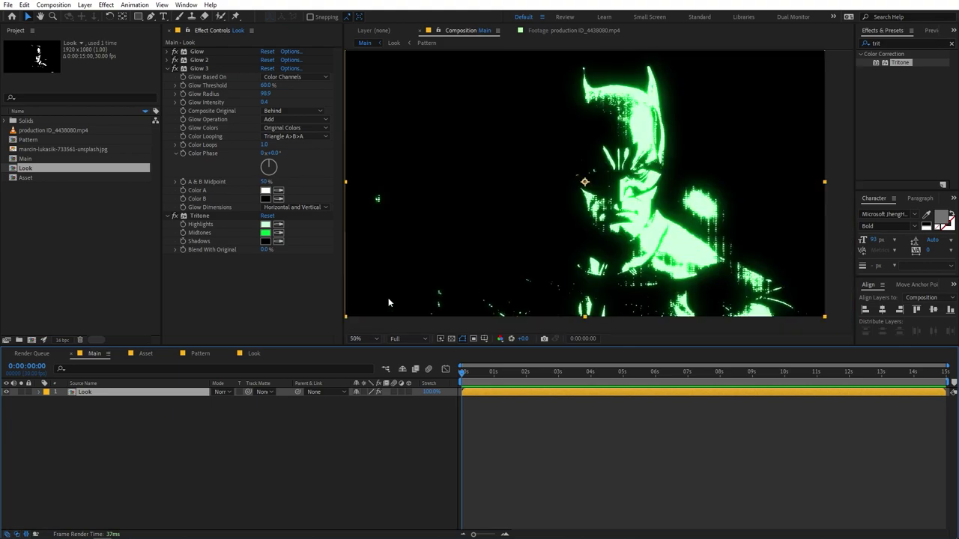
{"action": "left_click", "coordinate": [247, 354]}
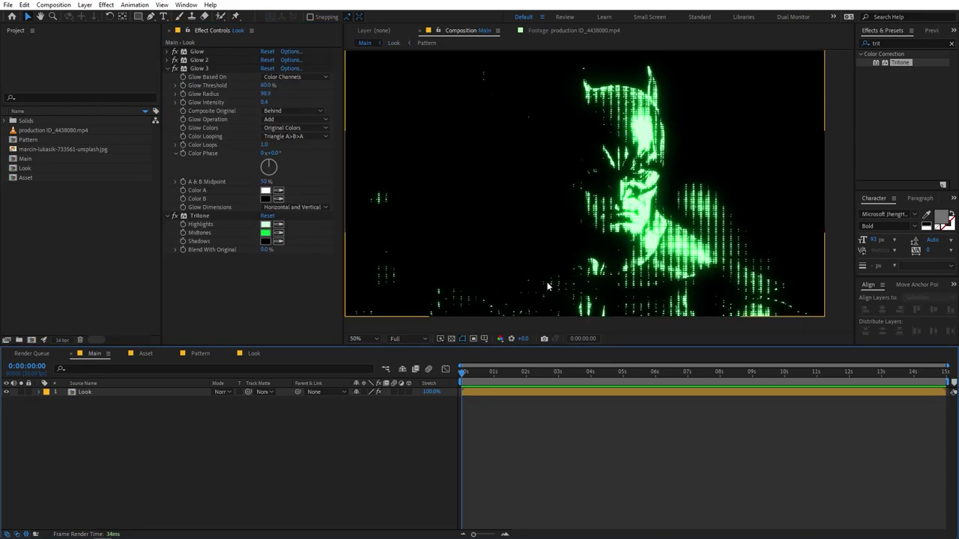
Step: Inspect the 010101 layer in the Pattern composition and examine the resulting binary texture up close in Main
{"action": "left_click", "coordinate": [199, 354]}
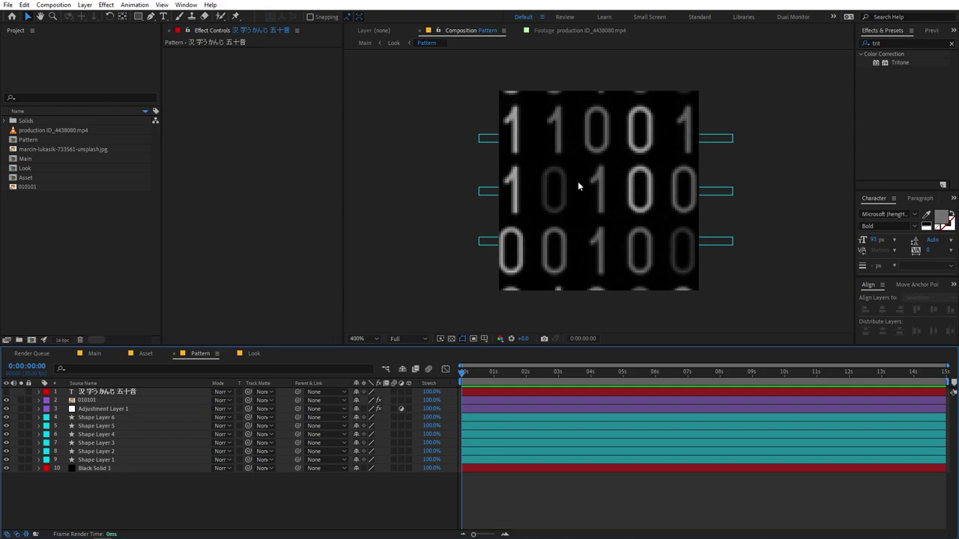
{"action": "left_click", "coordinate": [581, 187]}
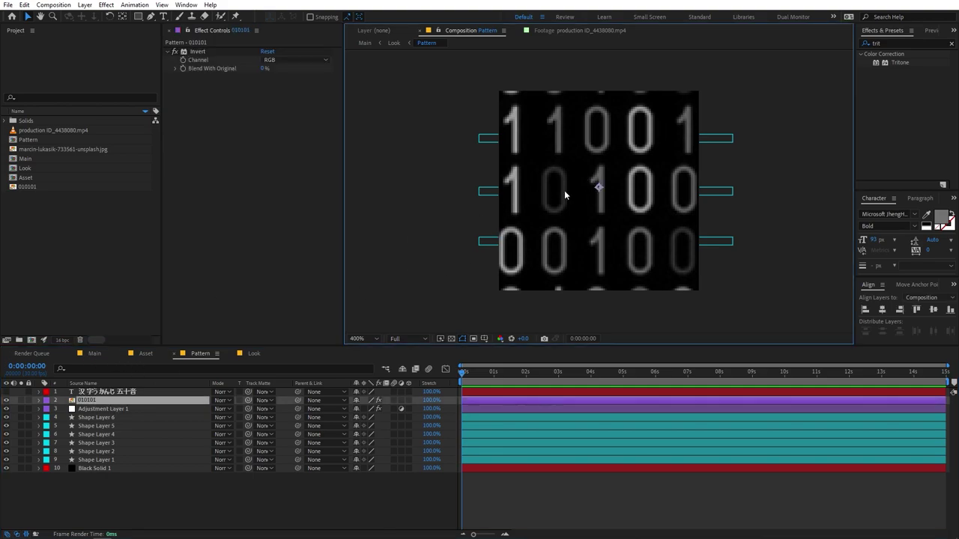
{"action": "left_click", "coordinate": [96, 353]}
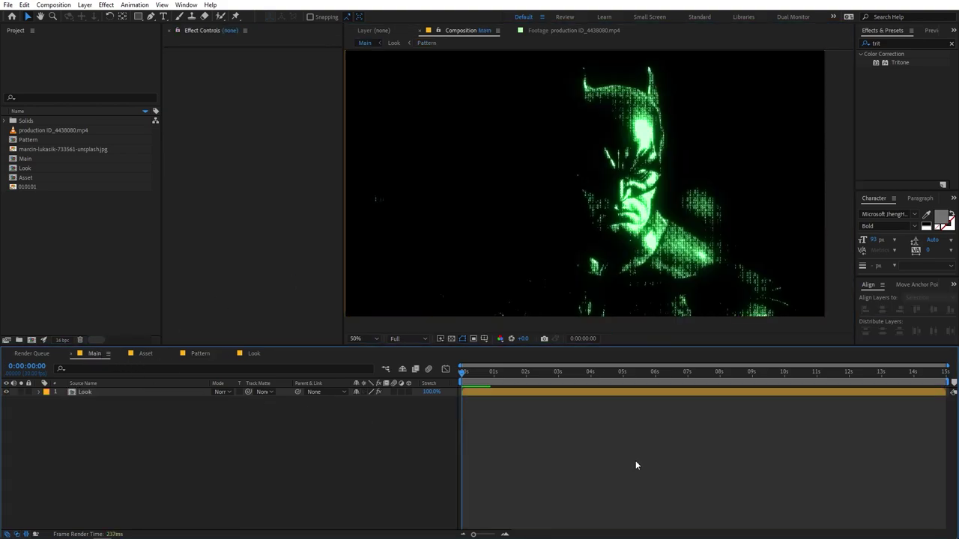
{"action": "scroll", "coordinate": [639, 210], "scroll_direction": "up", "scroll_amount": 2}
{"action": "left_click_drag", "start_coordinate": [638, 211], "coordinate": [578, 203]}
{"action": "key", "text": "v"}
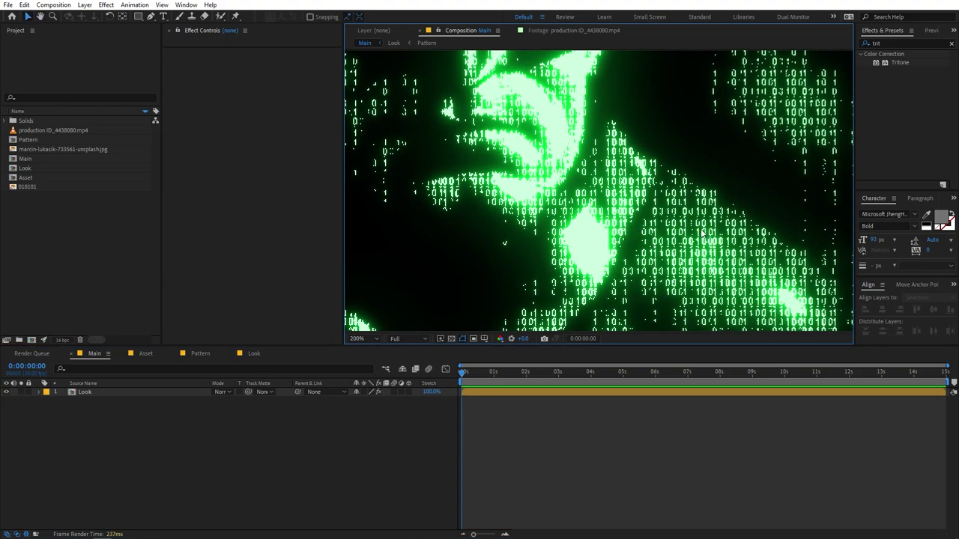
Step: Reorder the open timelines so that the Look composition sits directly after Main
{"action": "left_click", "coordinate": [146, 354]}
{"action": "left_click", "coordinate": [201, 355]}
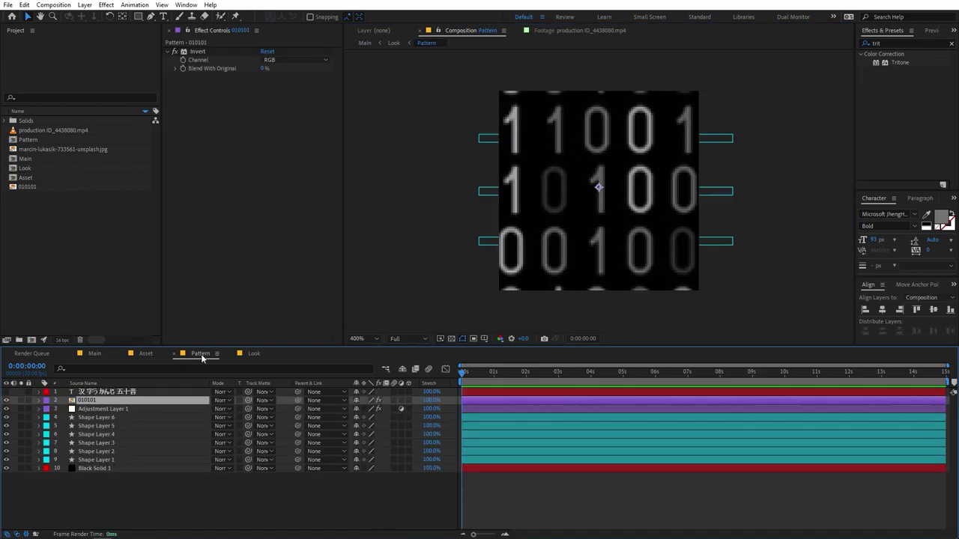
{"action": "left_click_drag", "start_coordinate": [255, 354], "coordinate": [144, 353]}
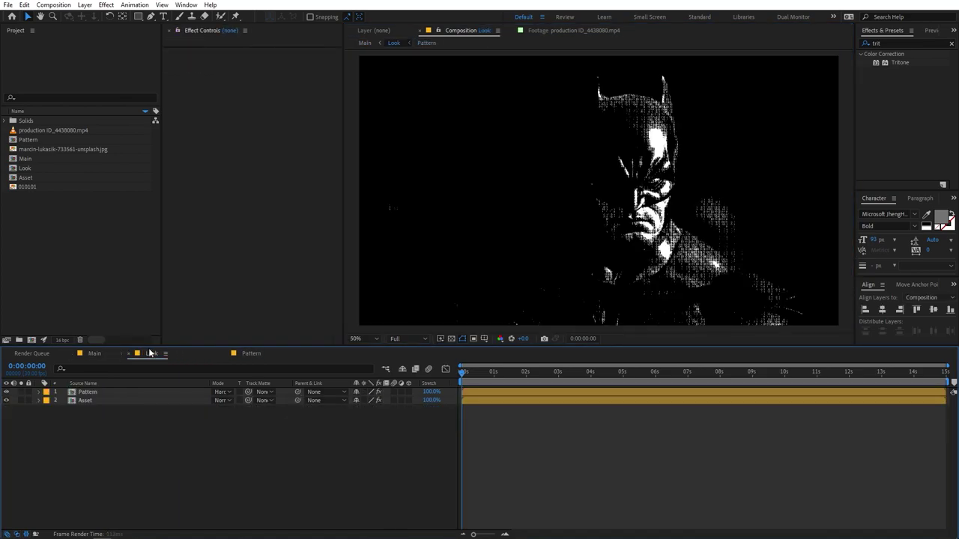
Step: Scale the Pattern layer in the Look composition to 113.3% and check the enlarged digits in Main
{"action": "left_click", "coordinate": [141, 391]}
{"action": "key", "text": "s"}
{"action": "left_click_drag", "start_coordinate": [372, 400], "coordinate": [817, 186]}
{"action": "scroll", "coordinate": [756, 155], "scroll_direction": "up", "scroll_amount": 2}
{"action": "left_click_drag", "start_coordinate": [756, 154], "coordinate": [533, 196]}
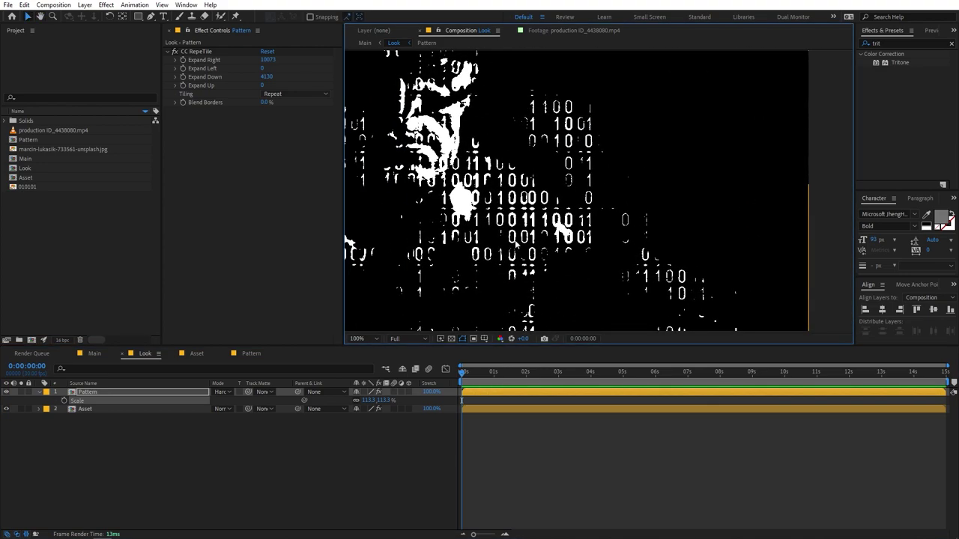
{"action": "scroll", "coordinate": [598, 203], "scroll_direction": "down", "scroll_amount": 2}
{"action": "left_click", "coordinate": [94, 353]}
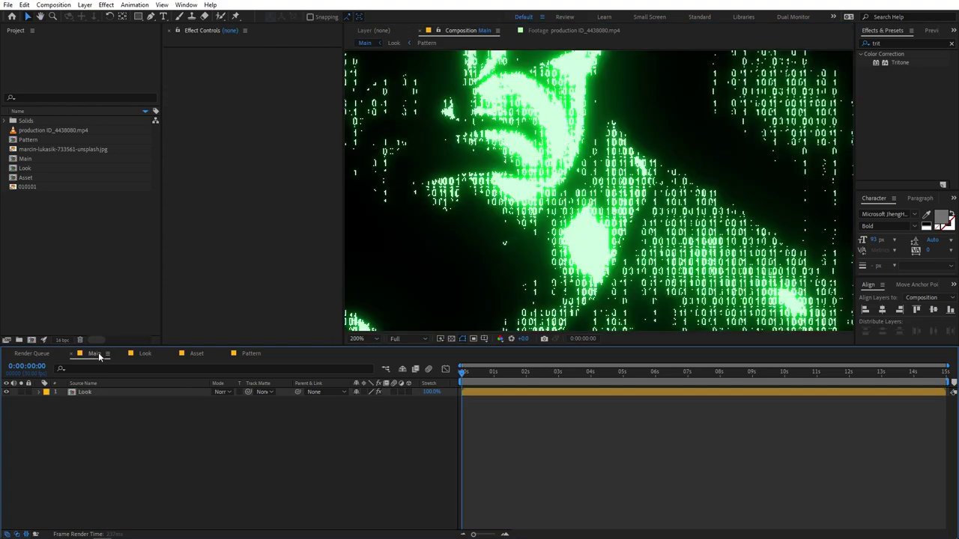
{"action": "scroll", "coordinate": [632, 168], "scroll_direction": "down", "scroll_amount": 6}
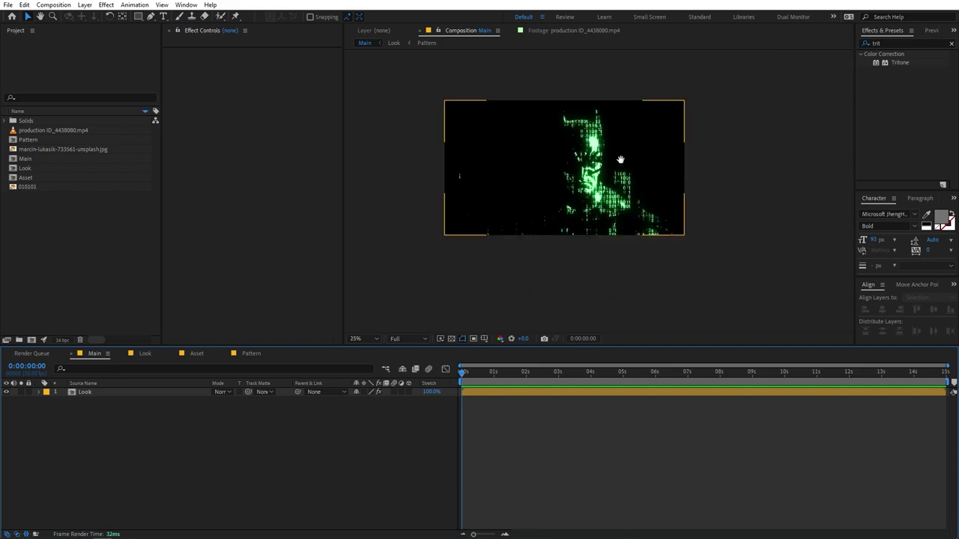
{"action": "scroll", "coordinate": [643, 215], "scroll_direction": "up", "scroll_amount": 2}
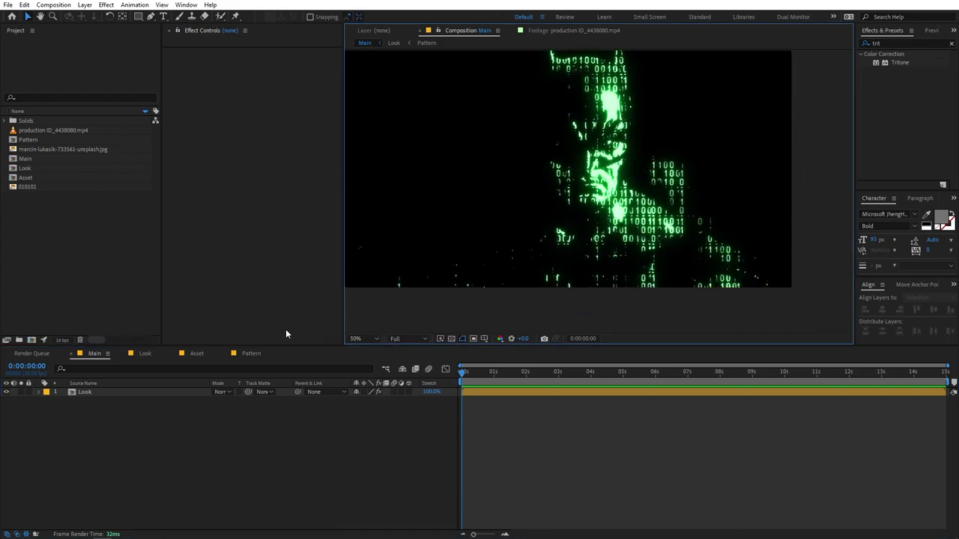
Step: In the Pattern composition, hide the 010101 layer and show the Japanese character text layer instead
{"action": "left_click", "coordinate": [251, 354]}
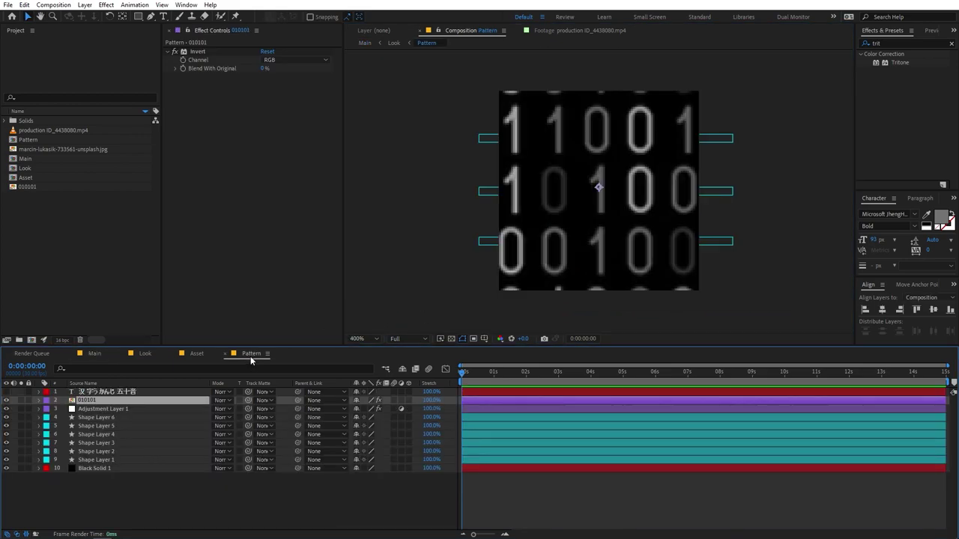
{"action": "left_click", "coordinate": [7, 400]}
{"action": "left_click", "coordinate": [7, 392]}
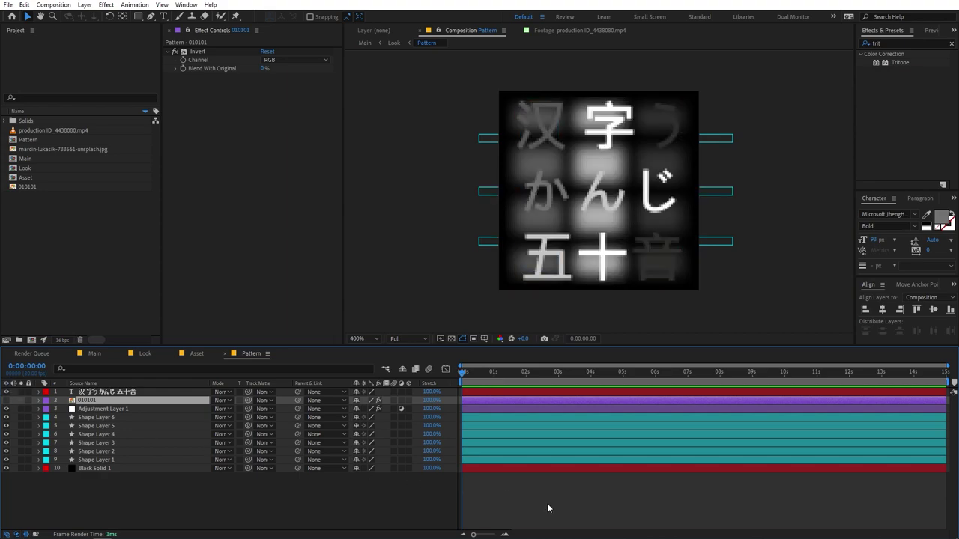
Step: In the Pattern composition, hide Adjustment Layer 1 and Shape Layers 1 to 6, and check the characters-only texture in Main
{"action": "left_click_drag", "start_coordinate": [5, 409], "coordinate": [6, 460]}
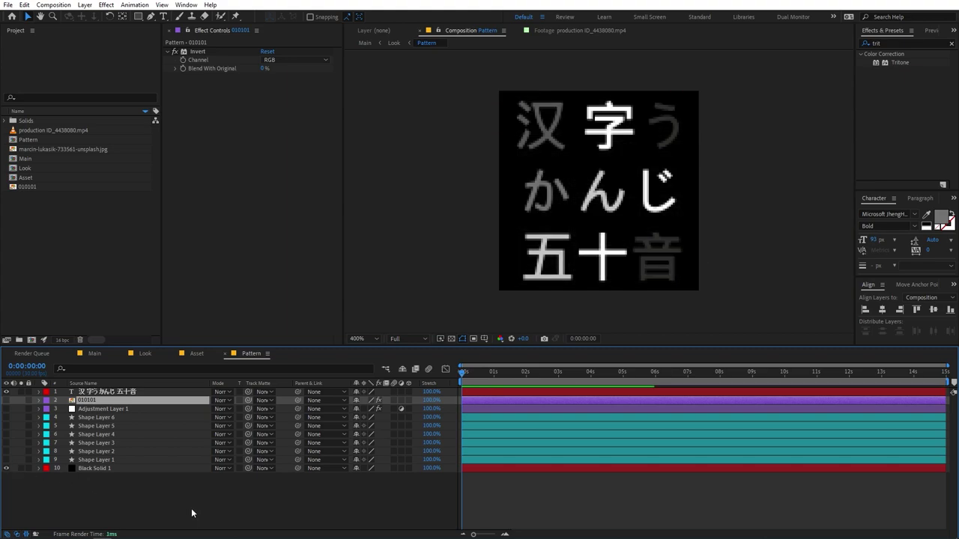
{"action": "left_click", "coordinate": [94, 353]}
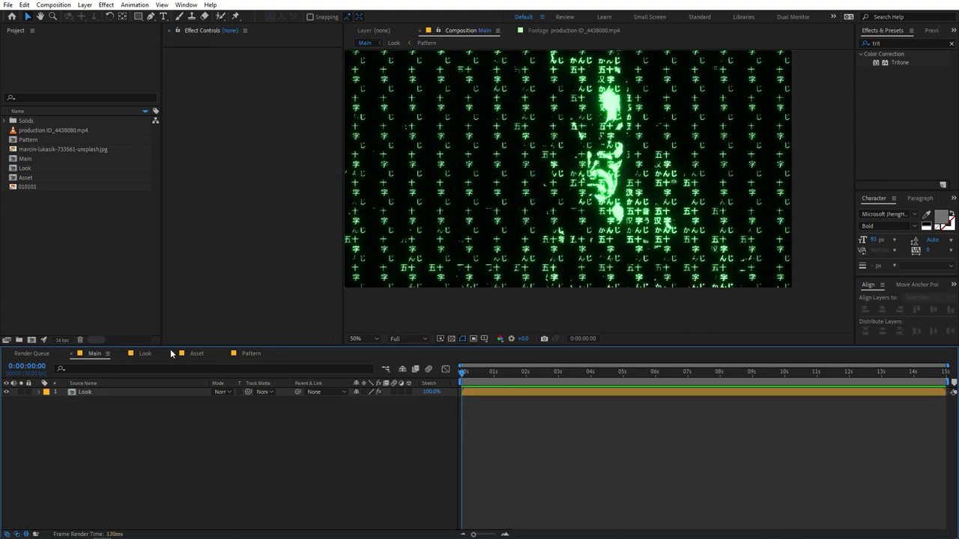
Step: In the Look composition, adjust the Asset layer's Levels so the characters drop out of the dark background
{"action": "left_click", "coordinate": [145, 353]}
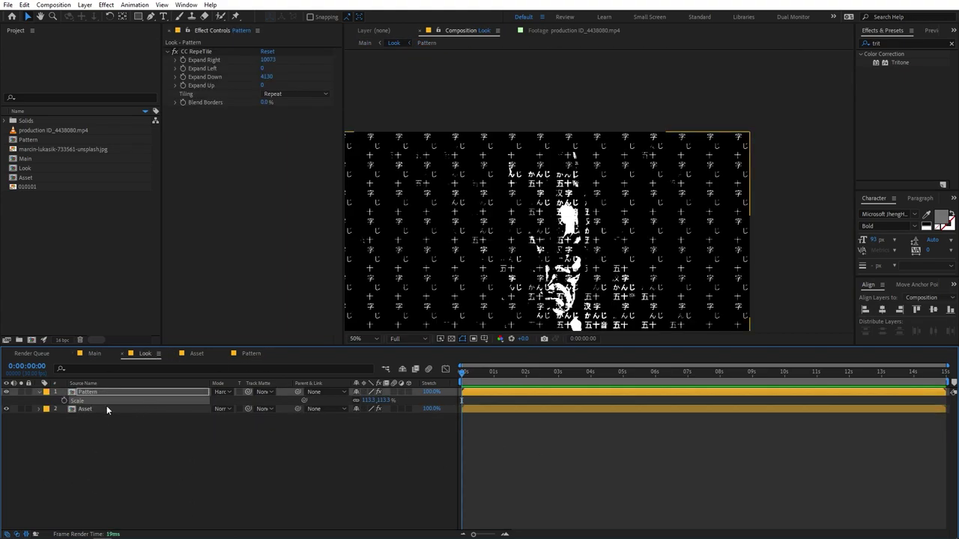
{"action": "left_click", "coordinate": [106, 408]}
{"action": "left_click_drag", "start_coordinate": [225, 305], "coordinate": [307, 305]}
Step: Scale the Pattern layer in Look to 85.9% and examine the smaller Japanese characters up close in Main
{"action": "left_click", "coordinate": [365, 392]}
{"action": "left_click_drag", "start_coordinate": [373, 401], "coordinate": [342, 400]}
{"action": "left_click", "coordinate": [396, 462]}
{"action": "left_click_drag", "start_coordinate": [525, 224], "coordinate": [565, 131]}
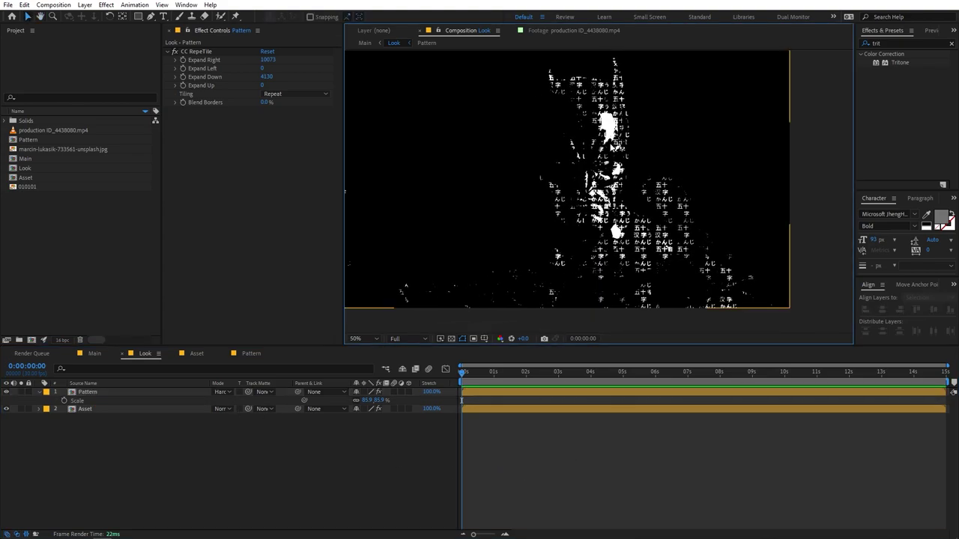
{"action": "left_click", "coordinate": [94, 353]}
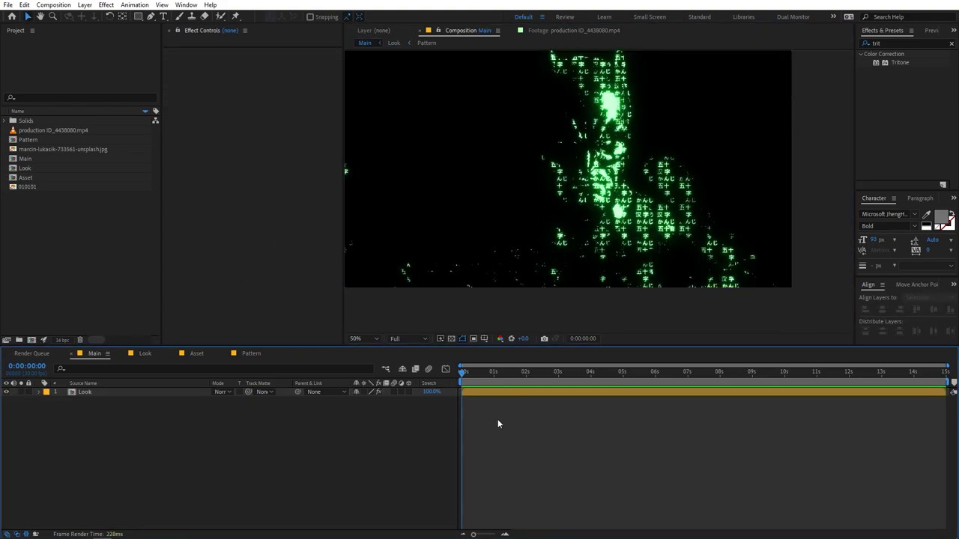
{"action": "scroll", "coordinate": [570, 247], "scroll_direction": "up", "scroll_amount": 2}
{"action": "left_click_drag", "start_coordinate": [592, 292], "coordinate": [620, 211]}
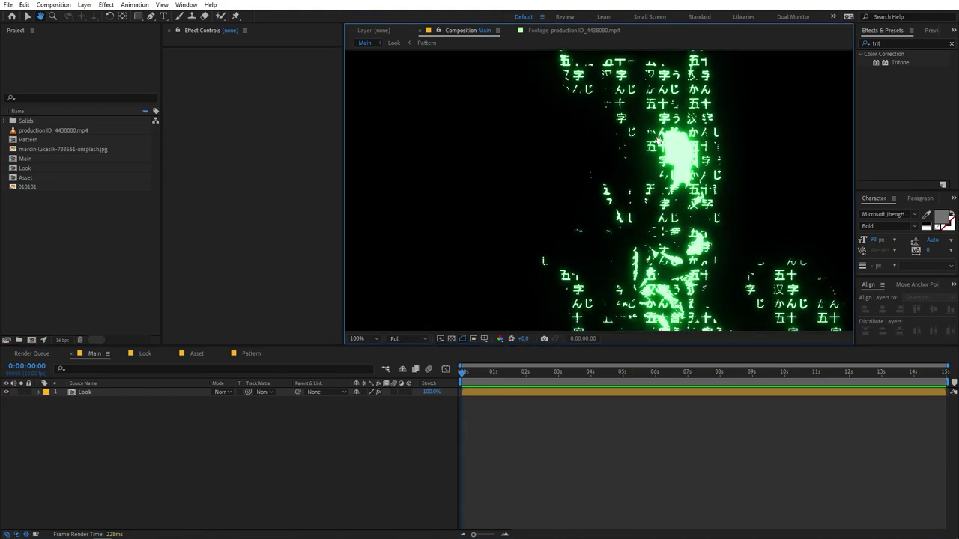
{"action": "scroll", "coordinate": [620, 211], "scroll_direction": "down", "scroll_amount": 2}
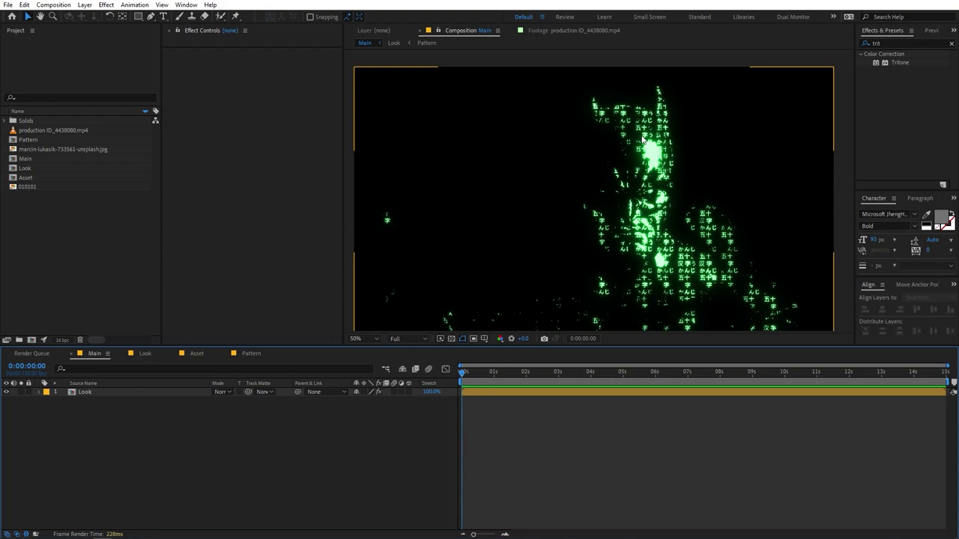
Step: Add production ID_4438080.mp4 above the photo in the Asset composition and preview the effect on the footage in Main
{"action": "left_click", "coordinate": [247, 354]}
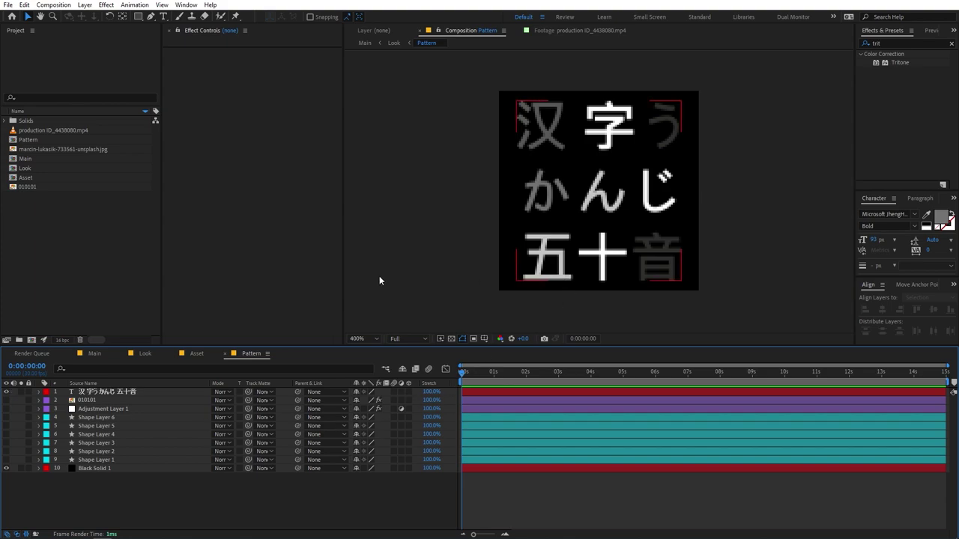
{"action": "left_click", "coordinate": [196, 354]}
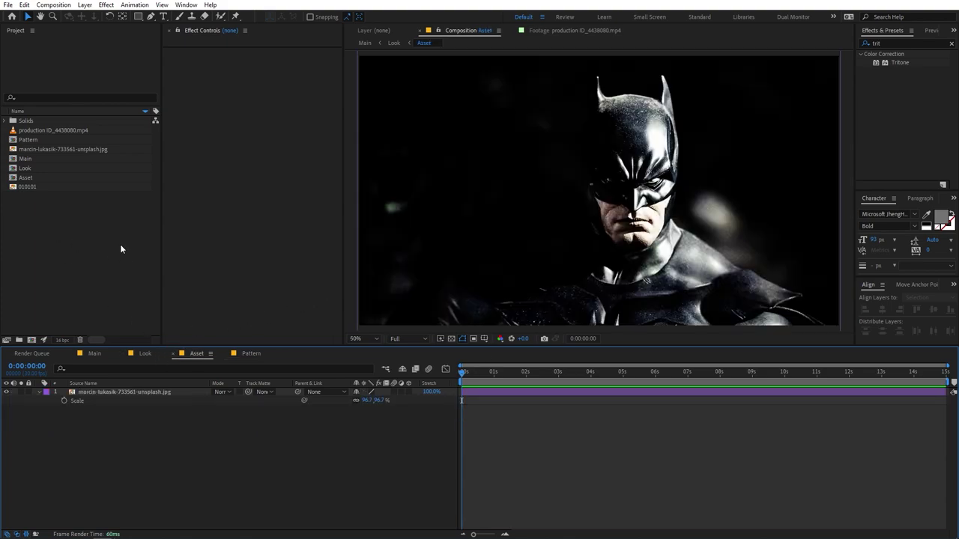
{"action": "left_click", "coordinate": [36, 123]}
{"action": "left_click_drag", "start_coordinate": [45, 132], "coordinate": [119, 390]}
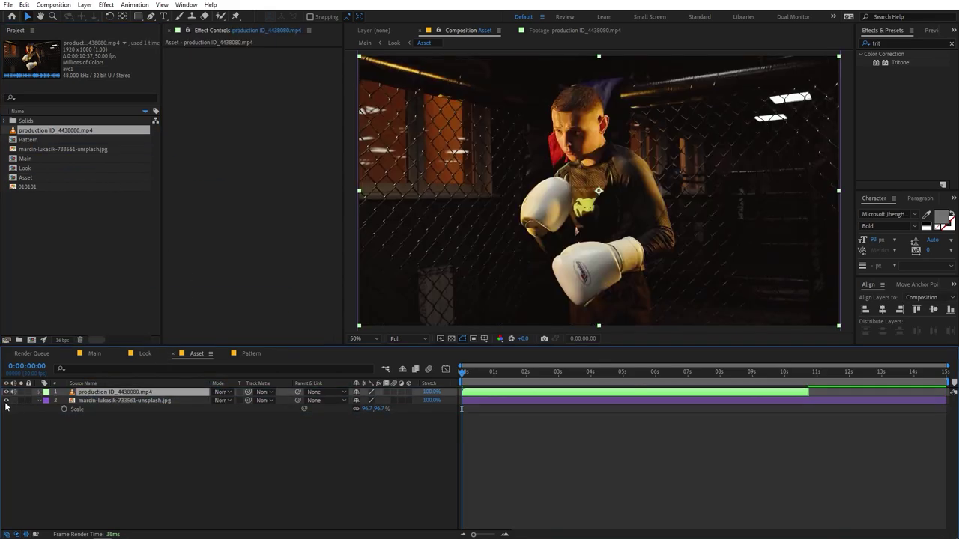
{"action": "left_click", "coordinate": [95, 353]}
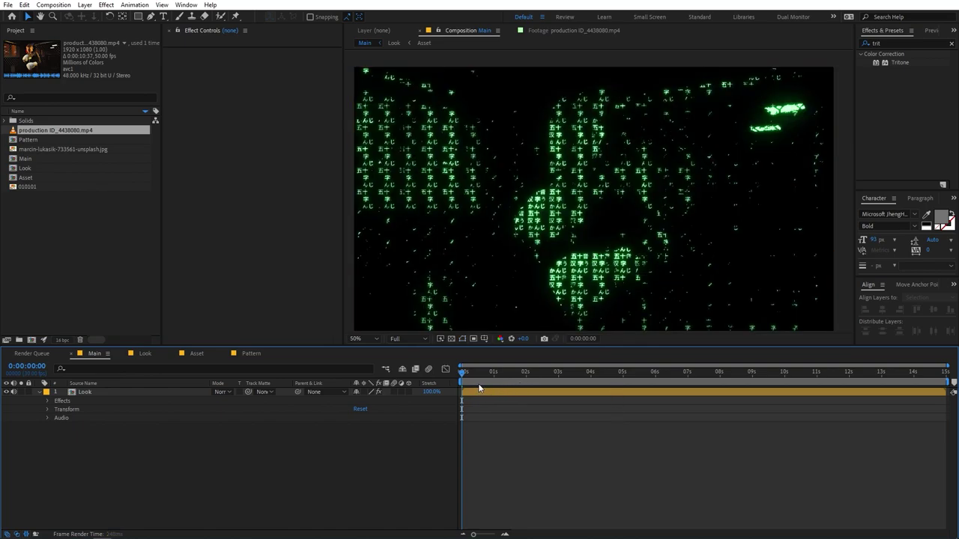
{"action": "key", "text": "space"}
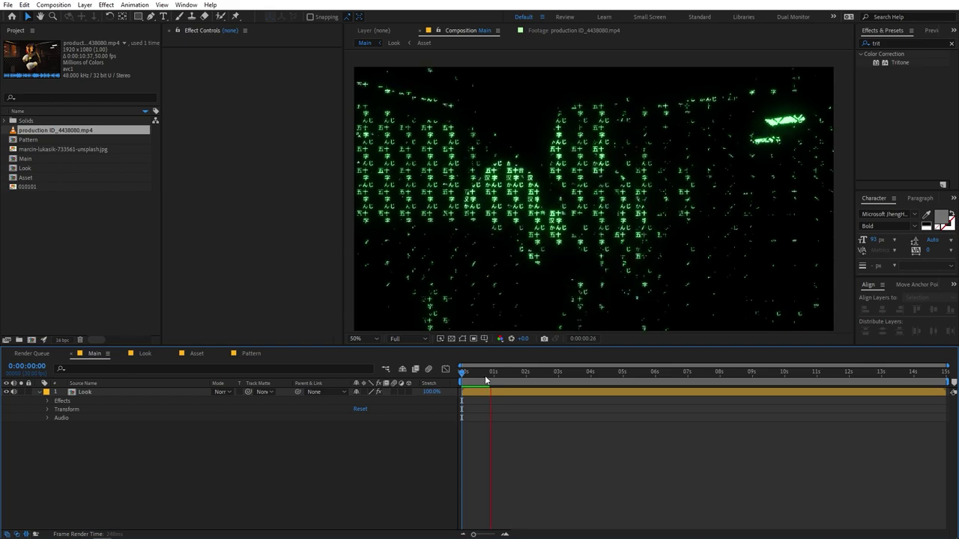
{"action": "key", "text": "space"}
Step: In the Look composition, set the Asset layer's Levels to input white 20660.3 and gamma 1.92 to brighten the highlights
{"action": "left_click", "coordinate": [99, 395]}
{"action": "double_click", "coordinate": [99, 394]}
{"action": "left_click", "coordinate": [114, 411]}
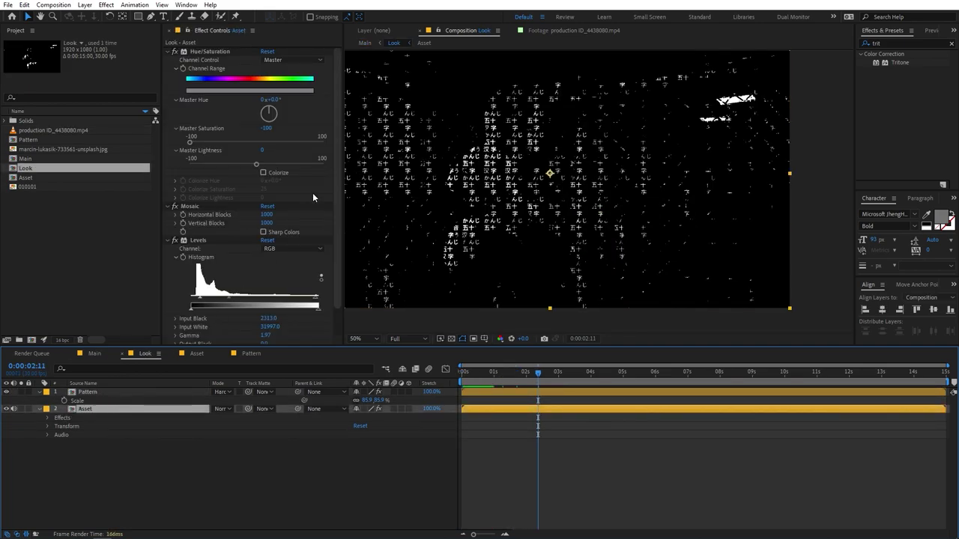
{"action": "left_click_drag", "start_coordinate": [230, 297], "coordinate": [273, 309]}
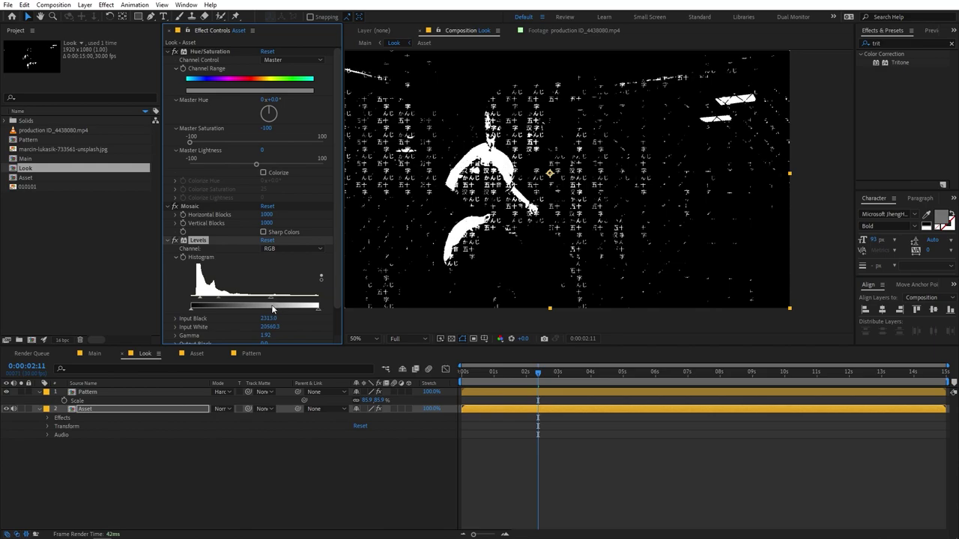
Step: Scale the Pattern layer to 42.2% and refine the Asset's Levels to input black 4369.1 and input white 20945.8
{"action": "left_click", "coordinate": [113, 390]}
{"action": "left_click_drag", "start_coordinate": [366, 401], "coordinate": [150, 403]}
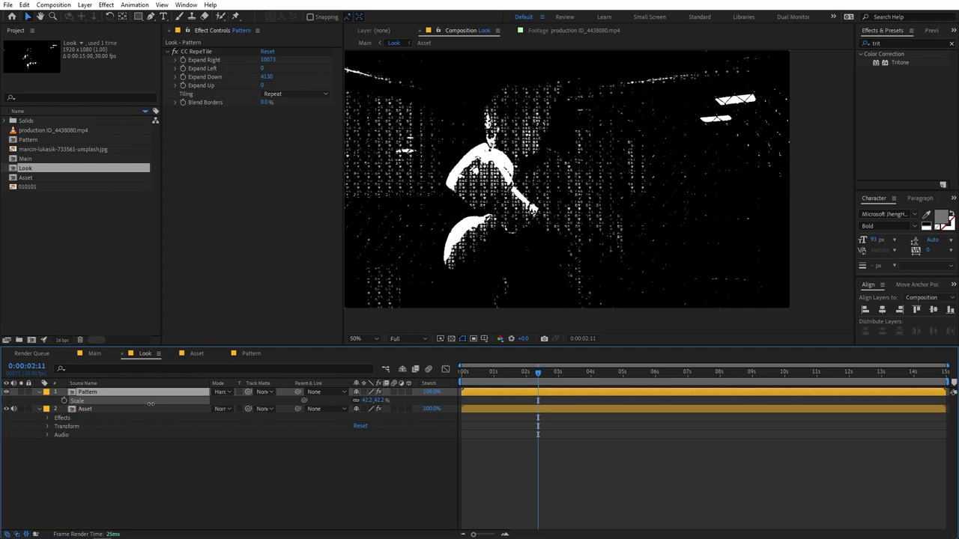
{"action": "key", "text": "Return"}
{"action": "key", "text": "Tab"}
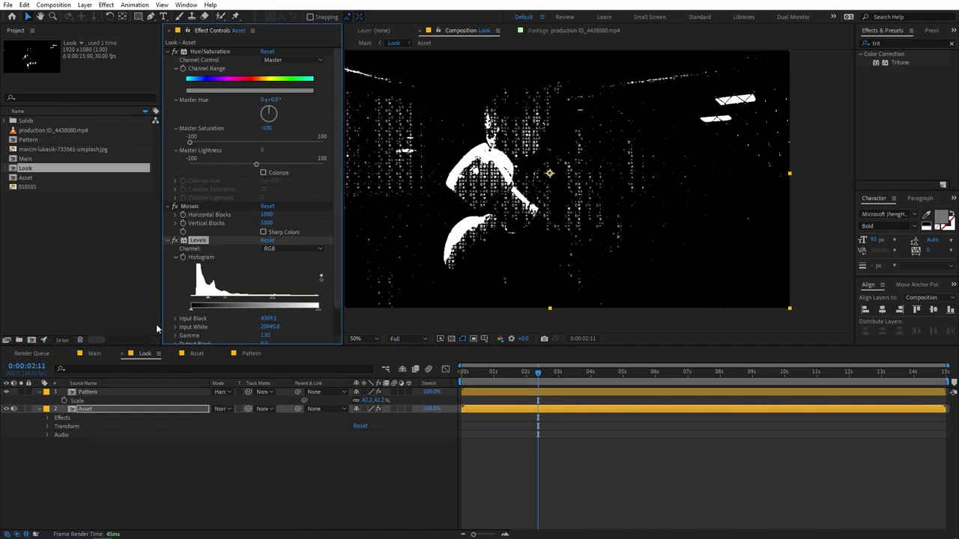
Step: Play back the Main composition to review the denser character pattern on the boxer footage
{"action": "left_click", "coordinate": [95, 354]}
{"action": "key", "text": "space"}
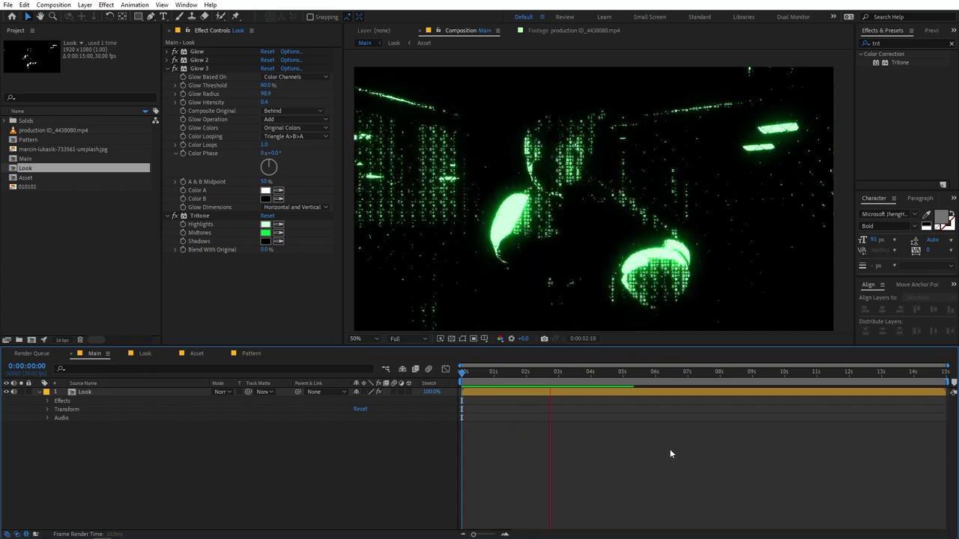
{"action": "key", "text": "space"}
{"action": "key", "text": "v"}
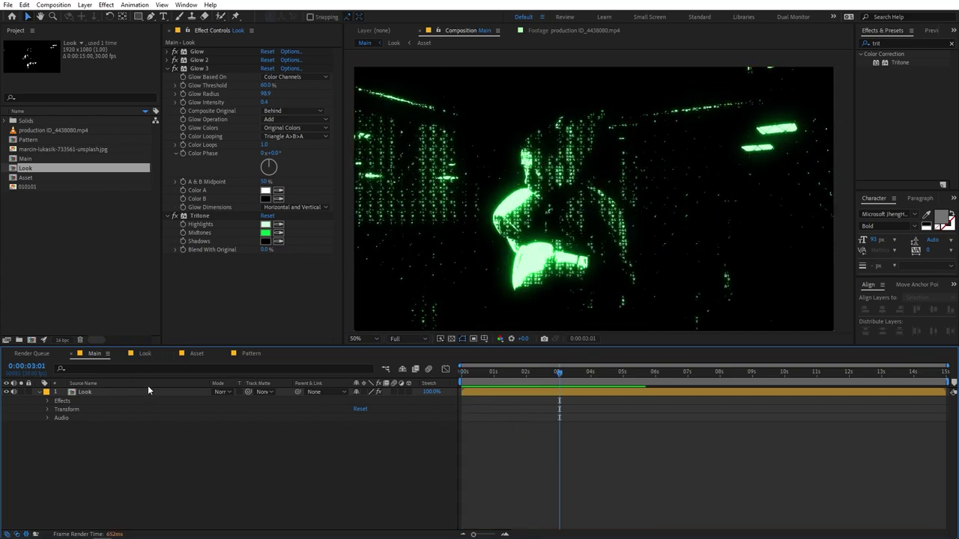
{"action": "left_click", "coordinate": [85, 281]}
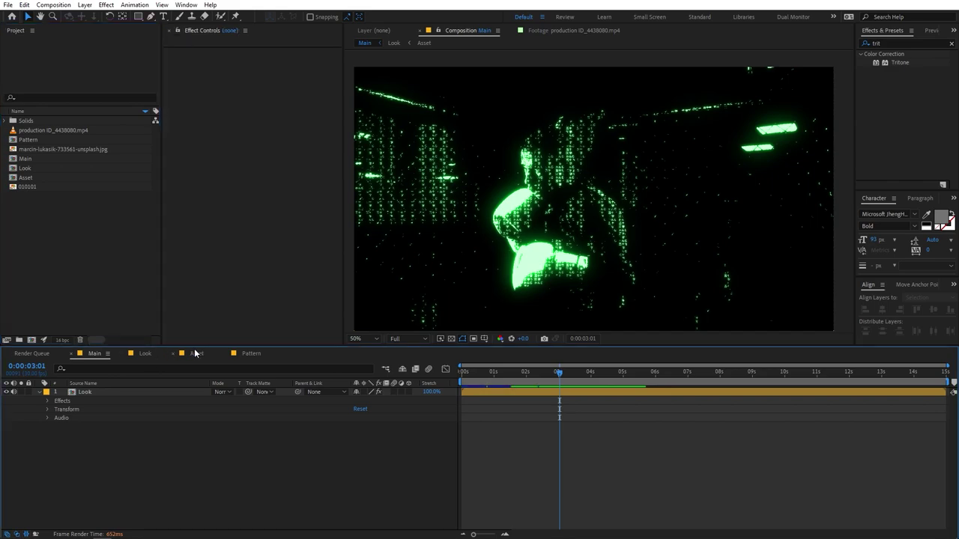
Step: In the Look composition, set the Asset layer's Mosaic effect to 100 horizontal and 100 vertical blocks
{"action": "left_click", "coordinate": [196, 354]}
{"action": "left_click", "coordinate": [145, 355]}
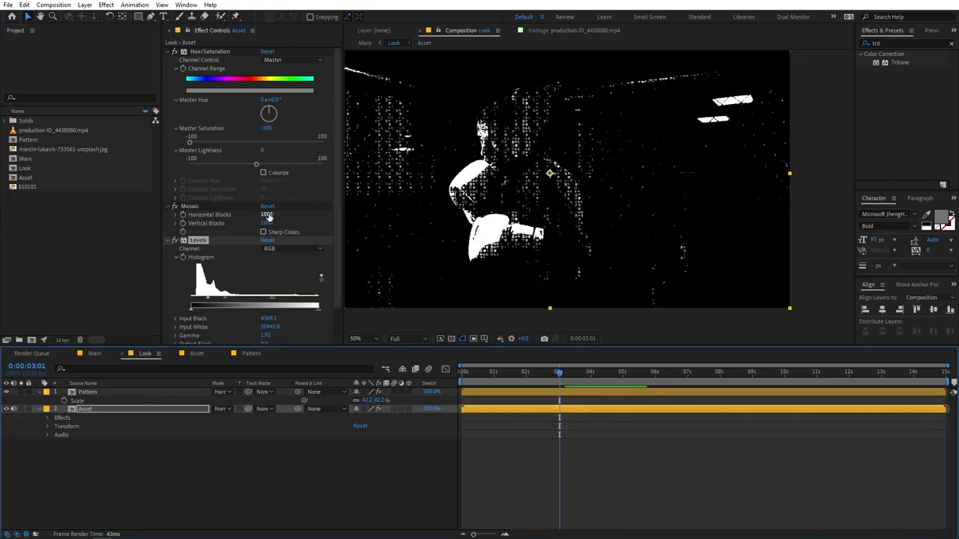
{"action": "left_click_drag", "start_coordinate": [62, 231], "coordinate": [280, 236]}
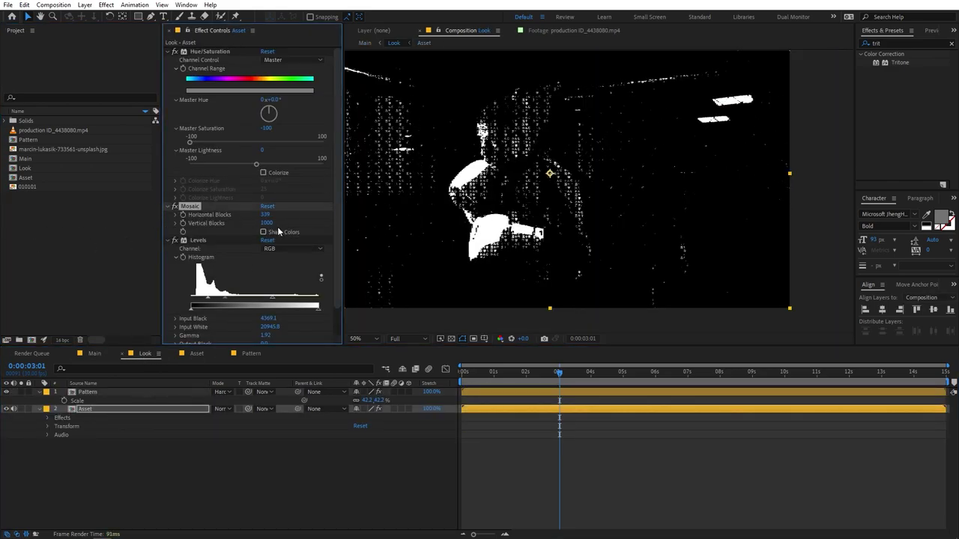
{"action": "left_click", "coordinate": [265, 214]}
{"action": "type", "text": "100"}
{"action": "key", "text": "Return"}
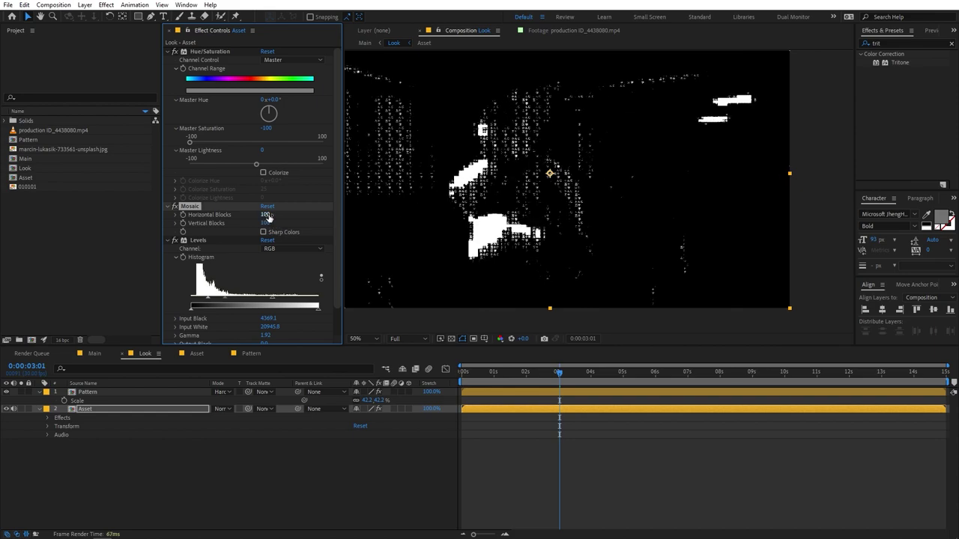
Step: Inspect the coarser mosaic blocks up close, then play back Main and examine the frame at 0:00:01:10
{"action": "scroll", "coordinate": [408, 237], "scroll_direction": "up", "scroll_amount": 2}
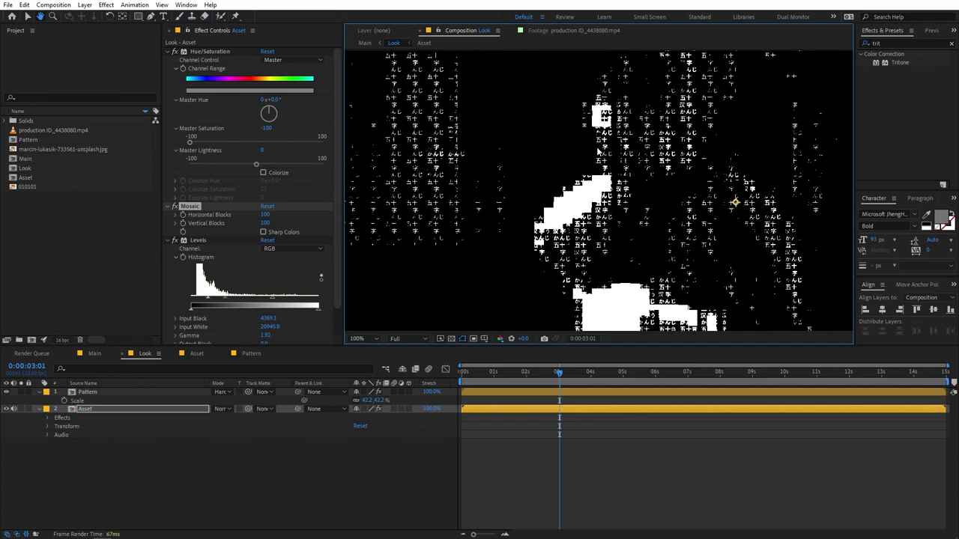
{"action": "left_click", "coordinate": [96, 354]}
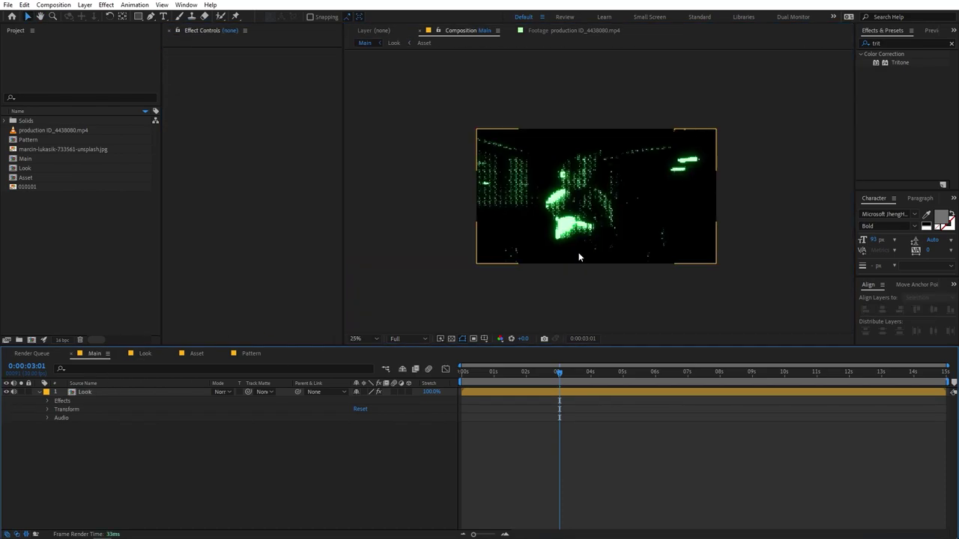
{"action": "key", "text": "space"}
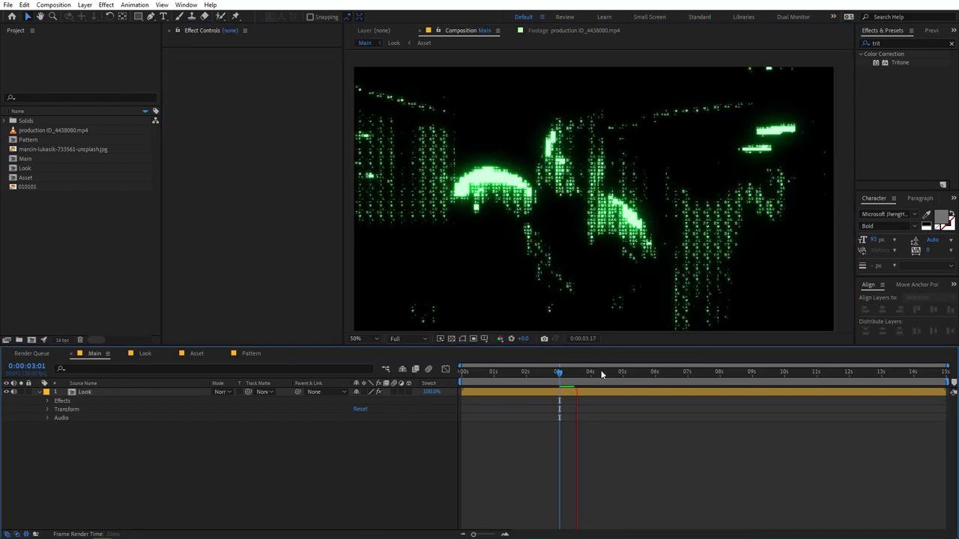
{"action": "left_click_drag", "start_coordinate": [594, 373], "coordinate": [504, 391]}
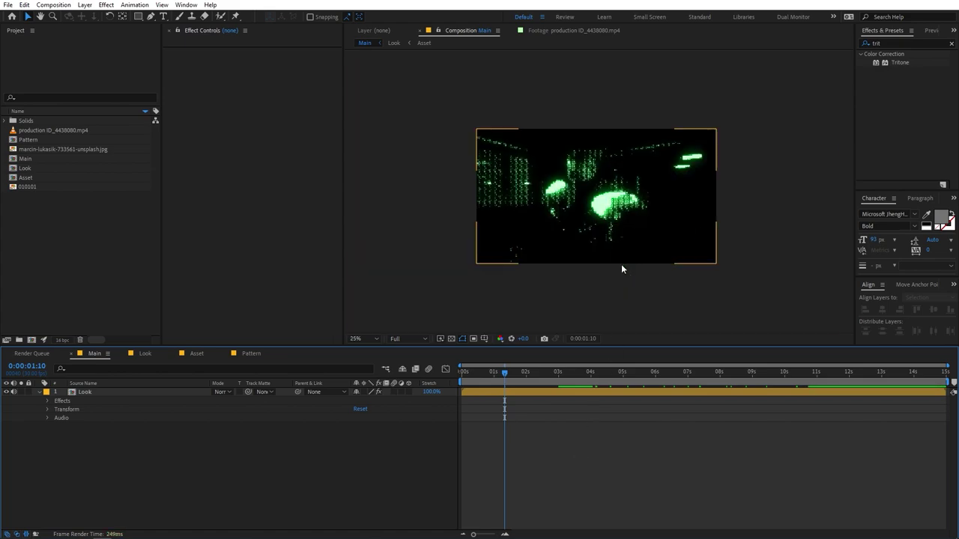